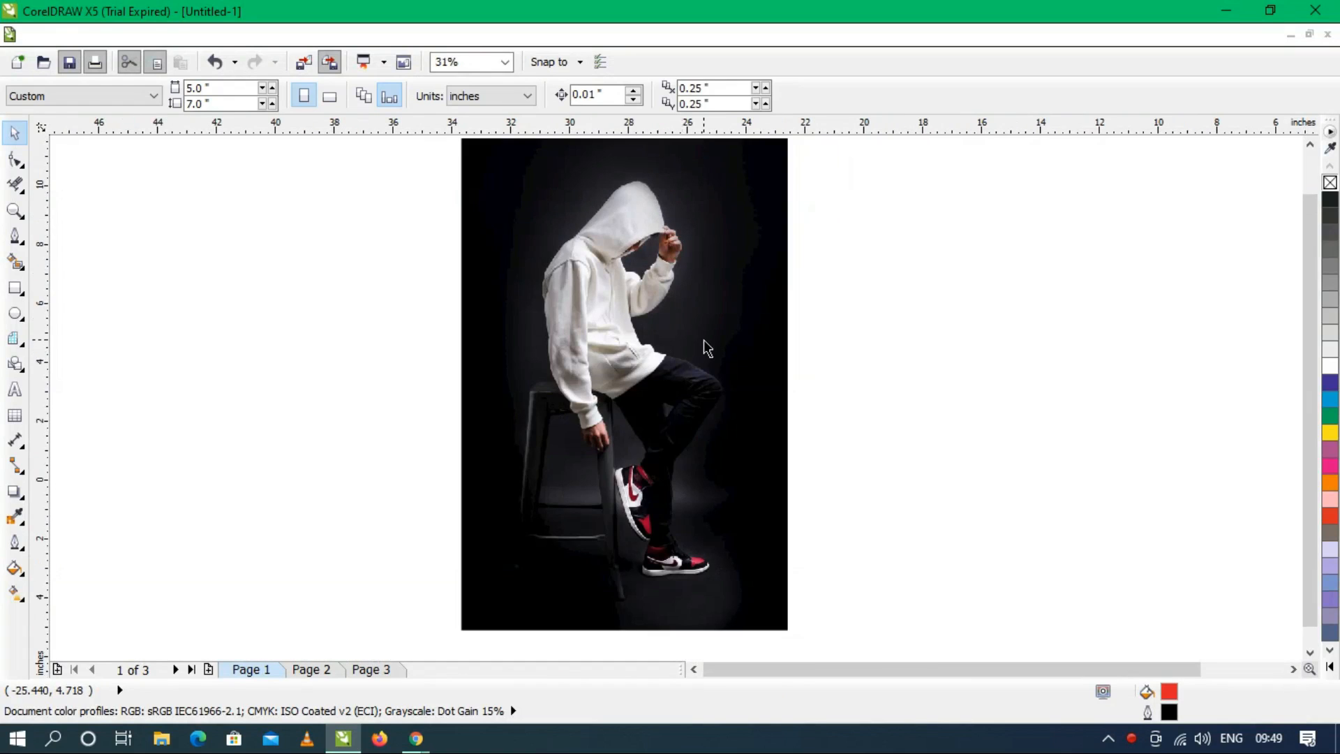
{"action": "scroll", "coordinate": [705, 347], "scroll_direction": "up", "scroll_amount": 2}
{"action": "scroll", "coordinate": [677, 342], "scroll_direction": "down", "scroll_amount": 2}
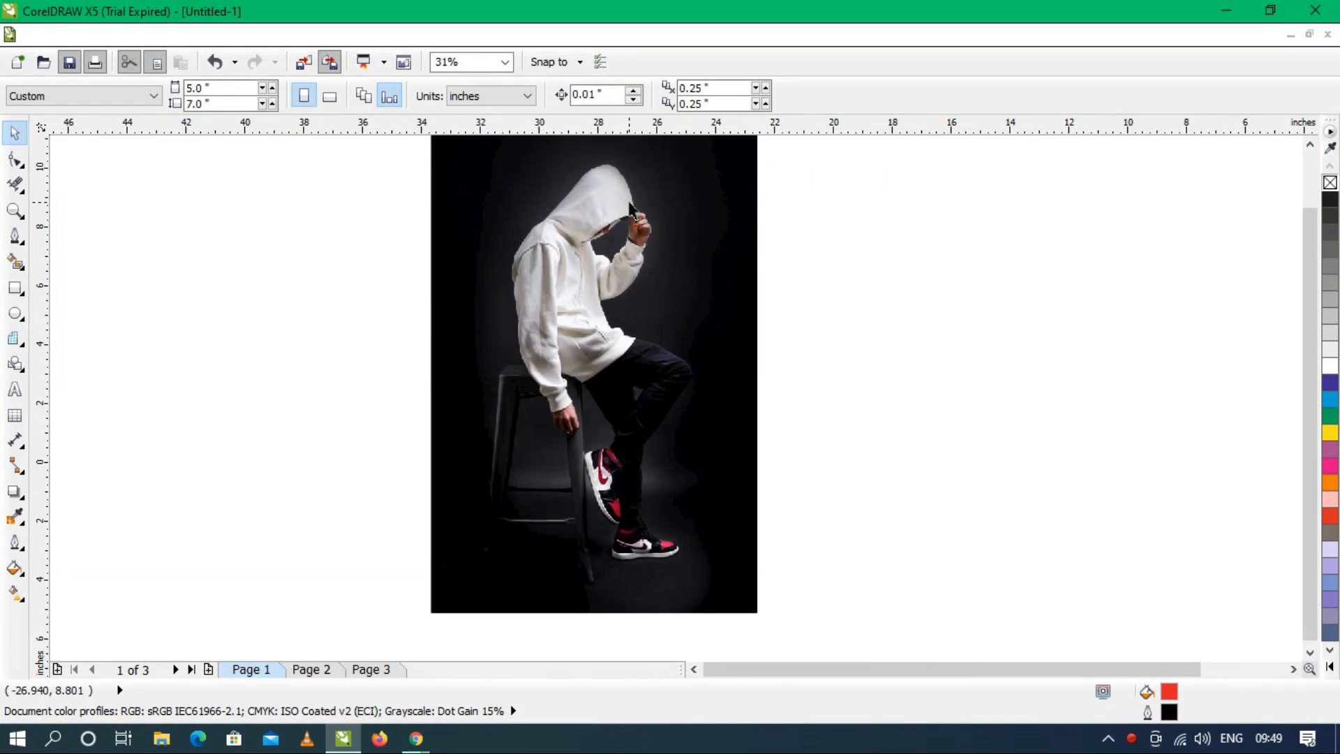
{"action": "scroll", "coordinate": [743, 328], "scroll_direction": "up", "scroll_amount": 1}
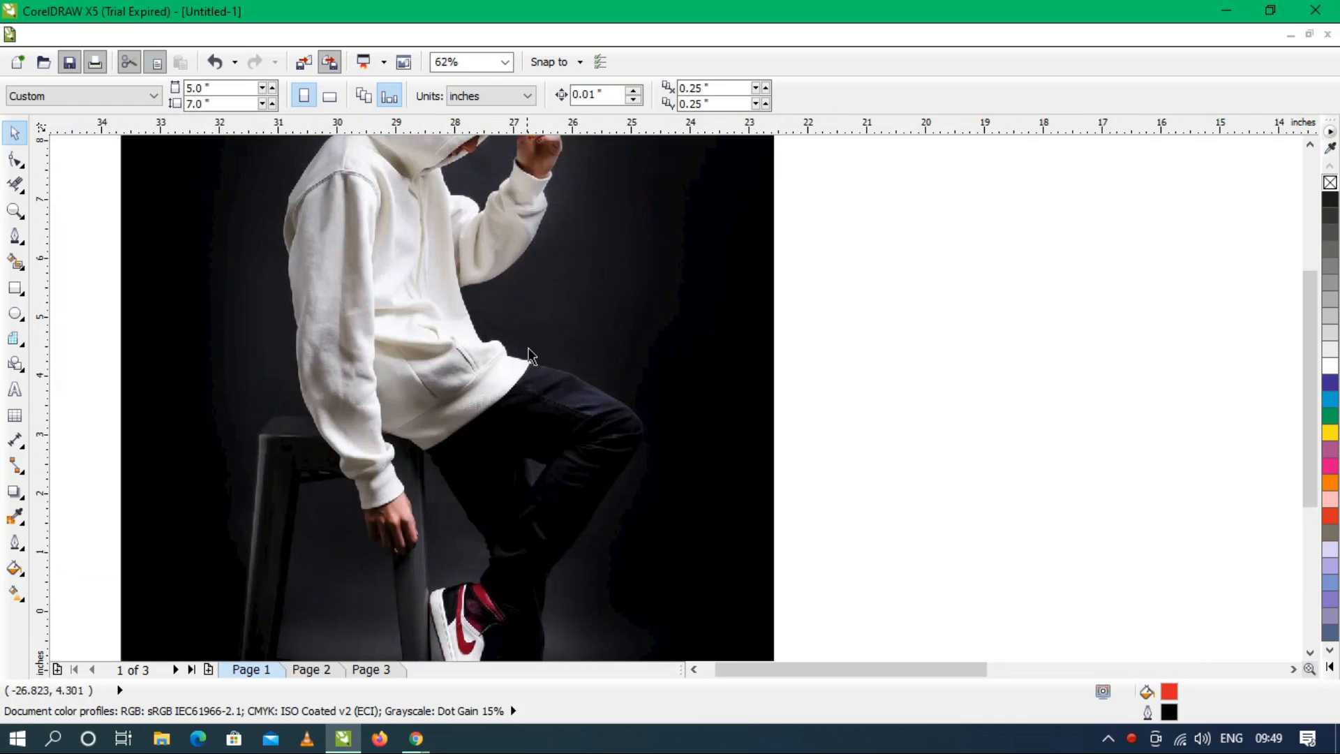
{"action": "scroll", "coordinate": [543, 539], "scroll_direction": "down", "scroll_amount": 1}
{"action": "scroll", "coordinate": [532, 593], "scroll_direction": "up", "scroll_amount": 1}
Trace the outer edge of the trousers with the Pen tool, from the hoodie hem over the thigh and knee to behind the raised shoe.
{"action": "left_click_drag", "start_coordinate": [550, 447], "coordinate": [536, 360]}
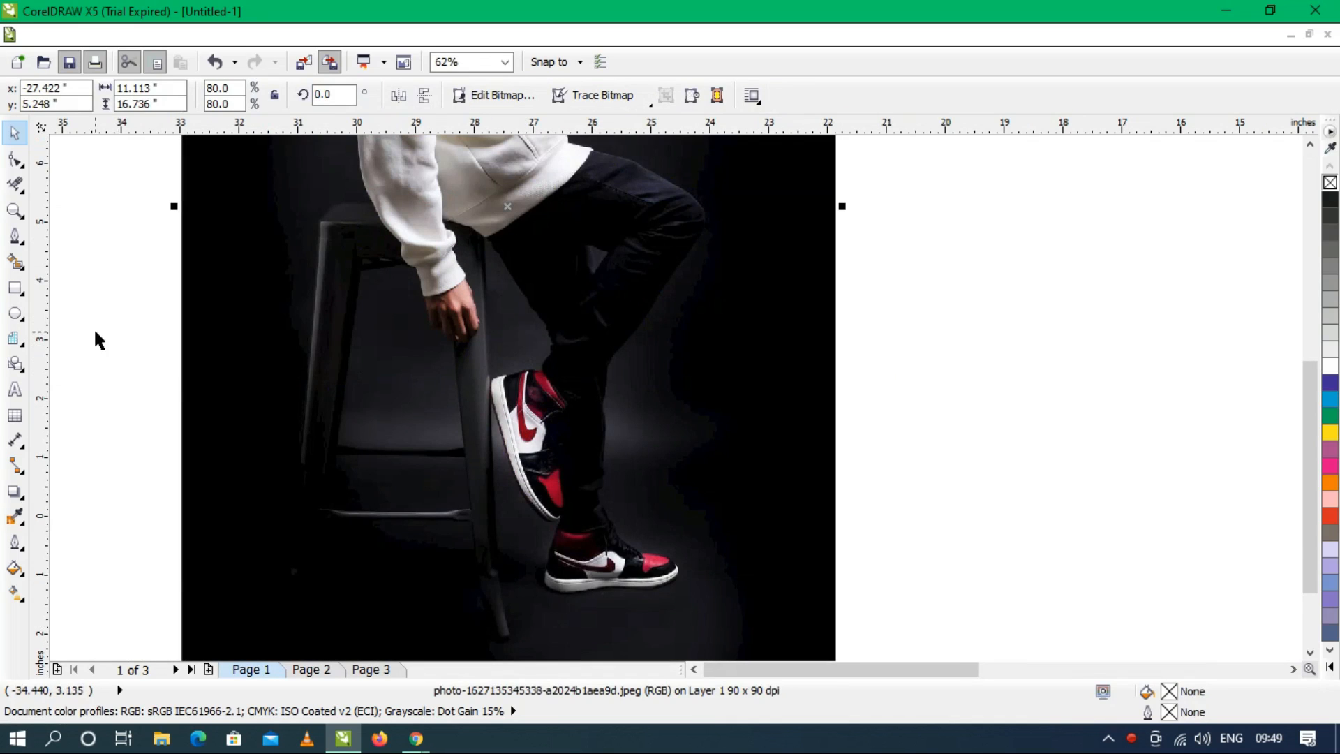
{"action": "left_click", "coordinate": [14, 236]}
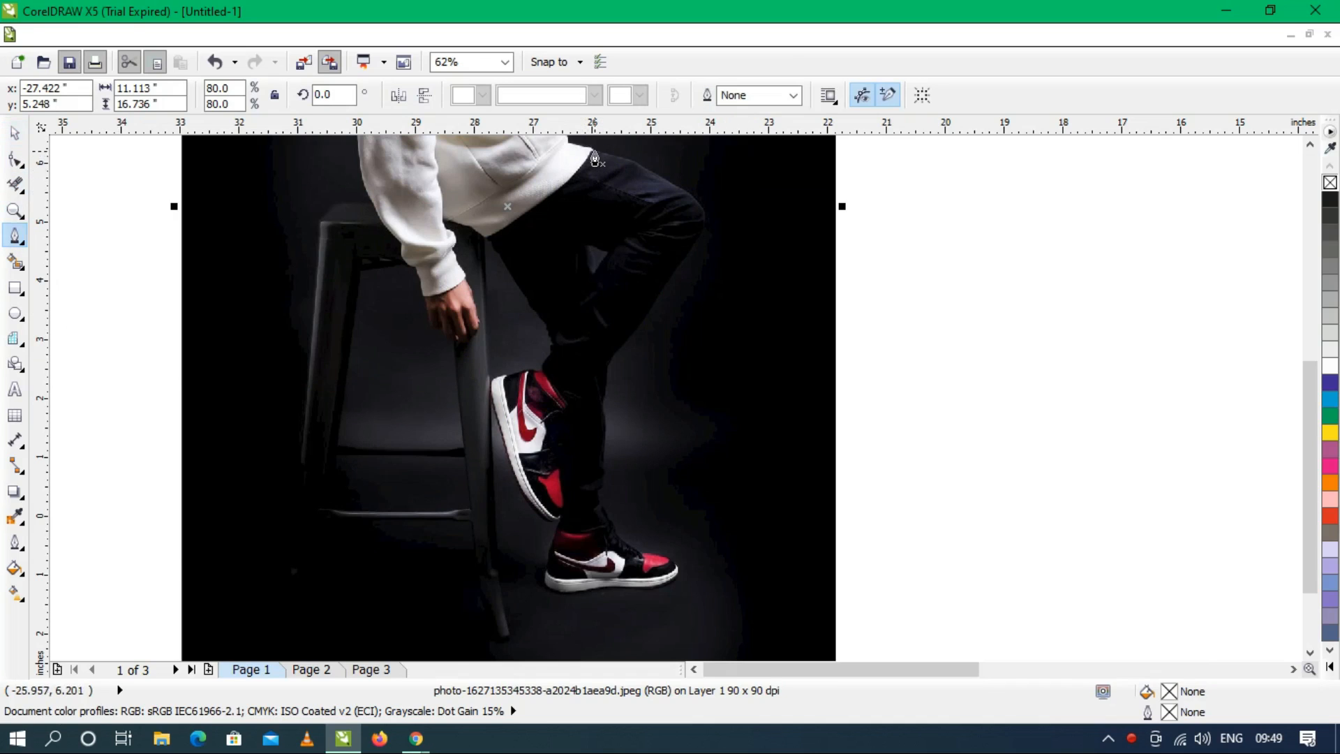
{"action": "scroll", "coordinate": [595, 155], "scroll_direction": "up", "scroll_amount": 2}
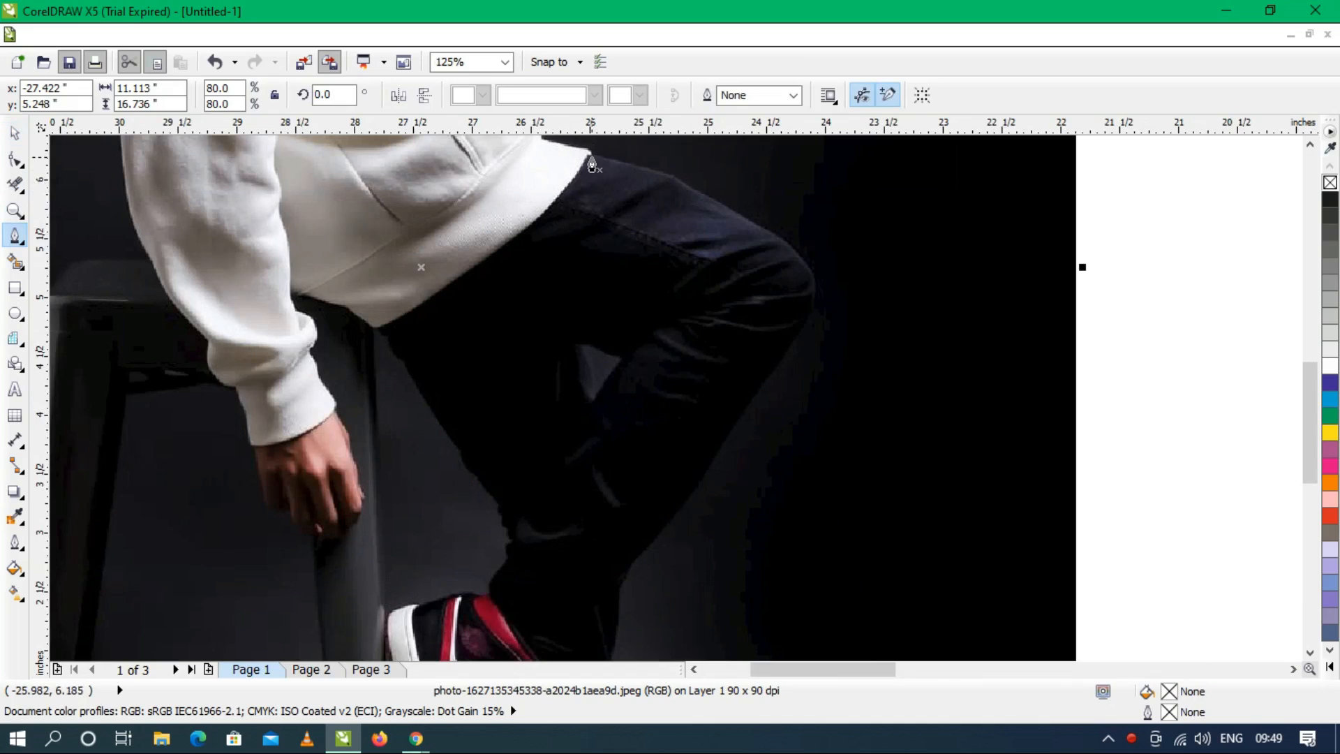
{"action": "left_click", "coordinate": [588, 155]}
{"action": "left_click", "coordinate": [673, 177]}
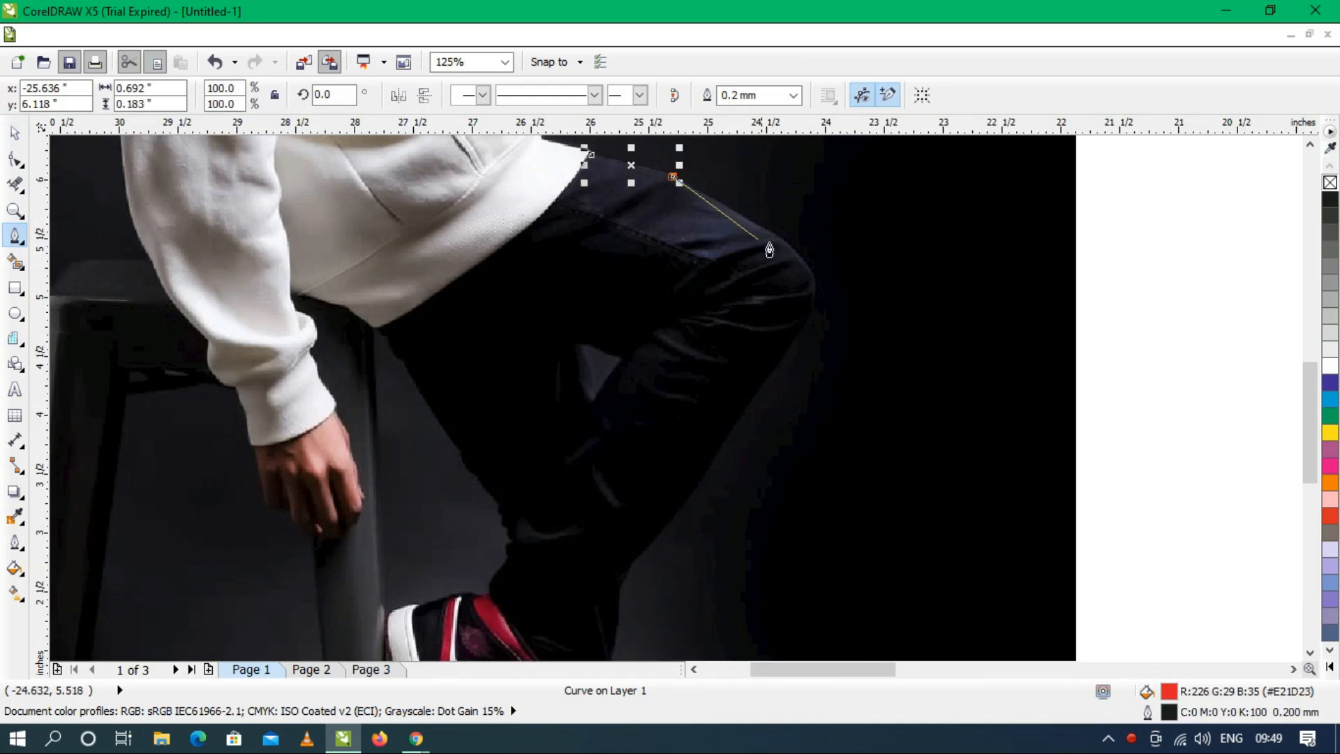
{"action": "left_click", "coordinate": [780, 239]}
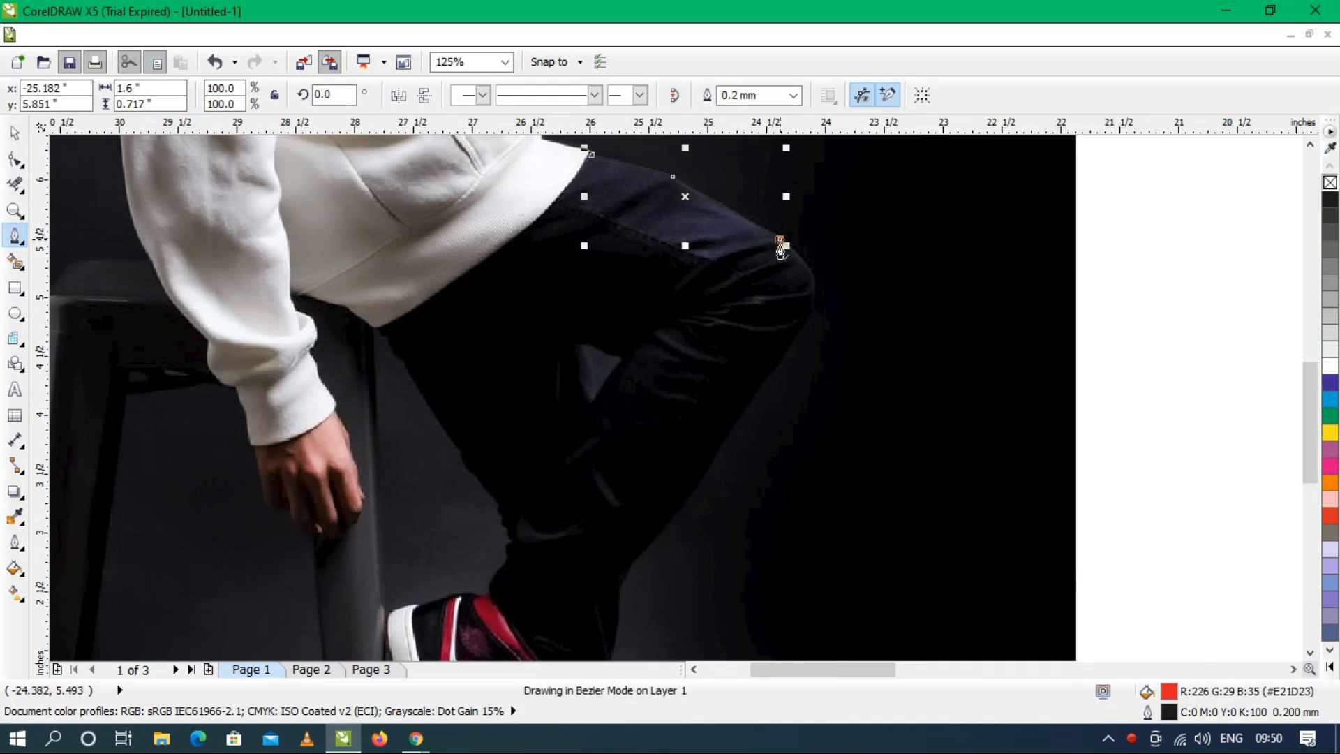
{"action": "left_click", "coordinate": [814, 285]}
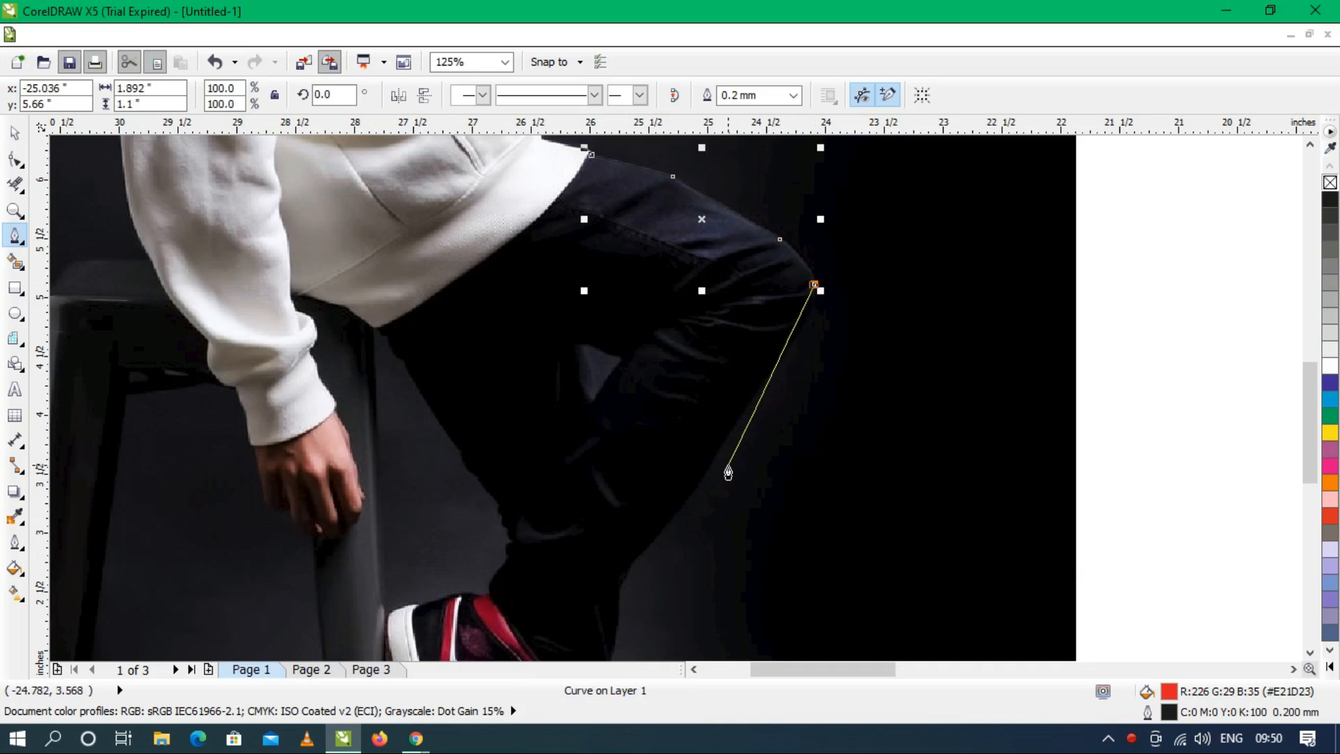
{"action": "left_click", "coordinate": [732, 424]}
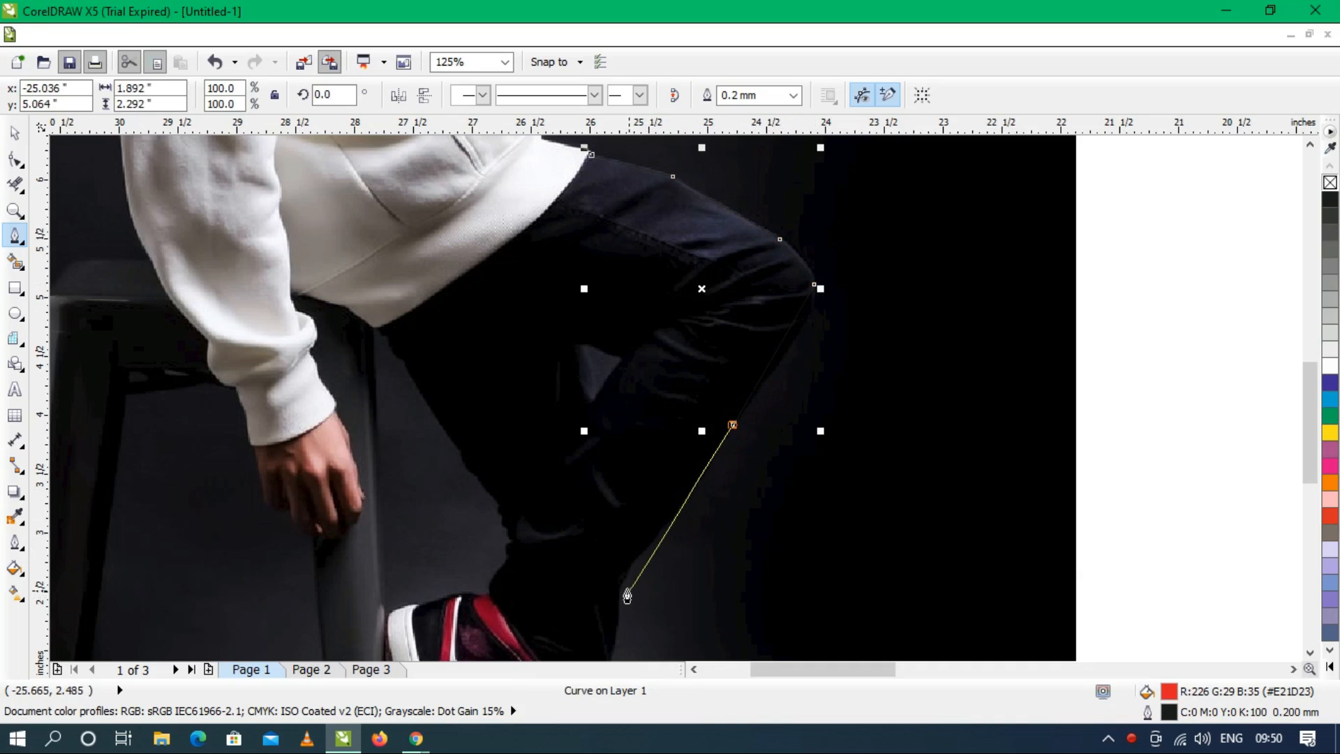
{"action": "left_click", "coordinate": [631, 563]}
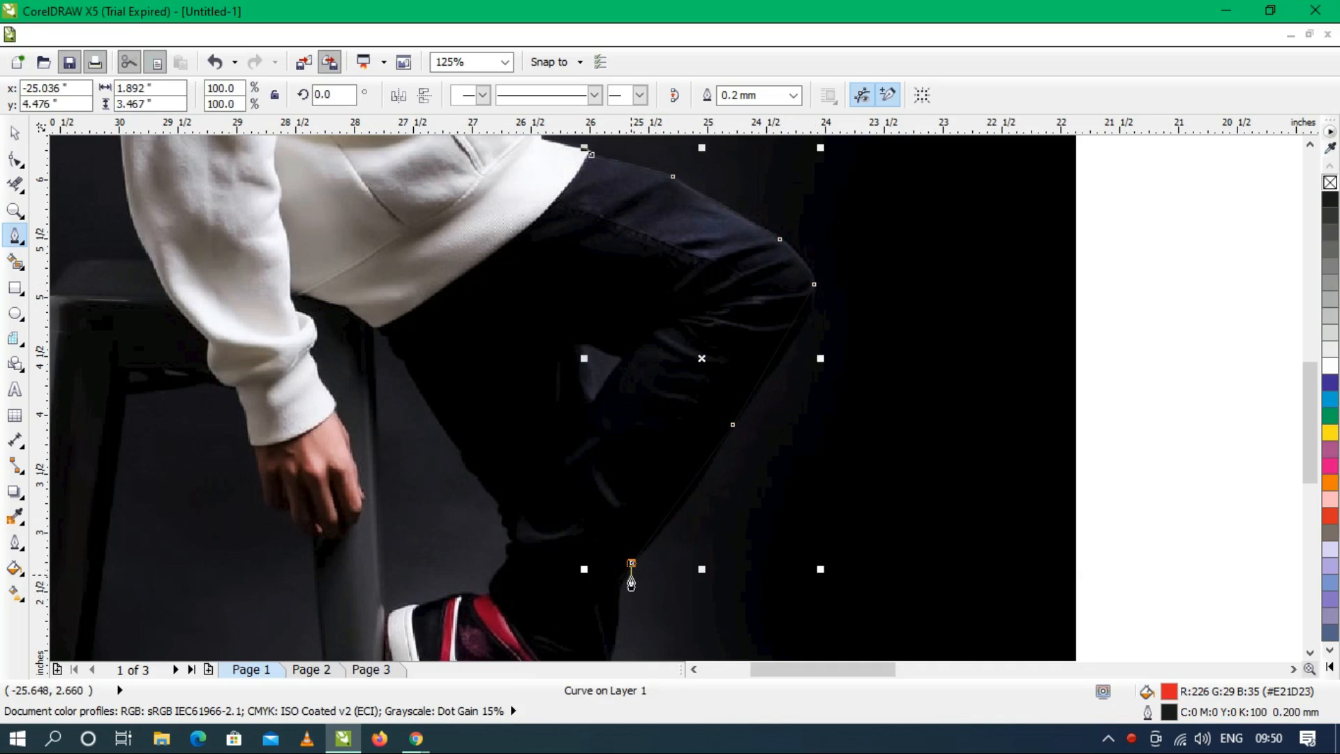
{"action": "left_click", "coordinate": [618, 588]}
Continue the traced path down the front of the lower leg to the ankle, ending at the top of the standing shoe.
{"action": "scroll", "coordinate": [612, 374], "scroll_direction": "down", "scroll_amount": 2}
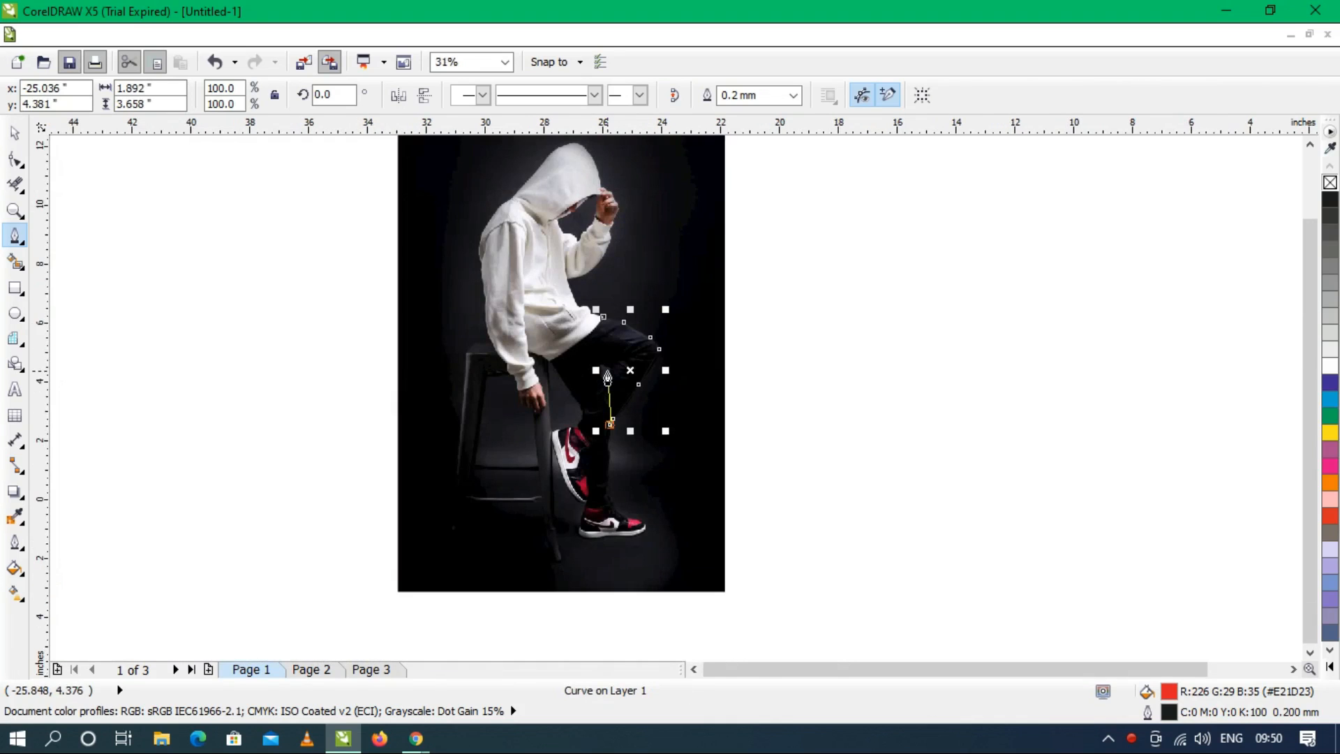
{"action": "scroll", "coordinate": [616, 482], "scroll_direction": "up", "scroll_amount": 1}
{"action": "scroll", "coordinate": [617, 467], "scroll_direction": "up", "scroll_amount": 1}
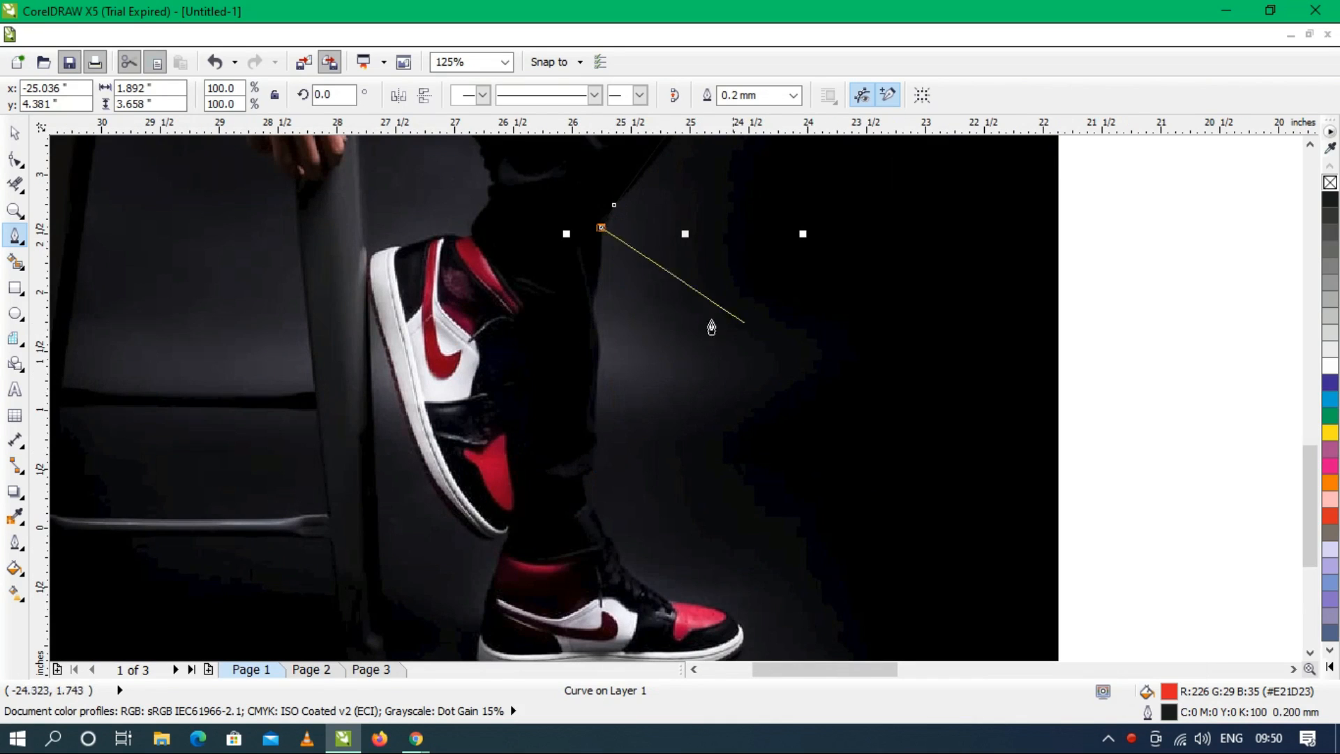
{"action": "left_click", "coordinate": [591, 303]}
{"action": "left_click", "coordinate": [599, 342]}
{"action": "left_click", "coordinate": [590, 471]}
{"action": "left_click", "coordinate": [583, 477]}
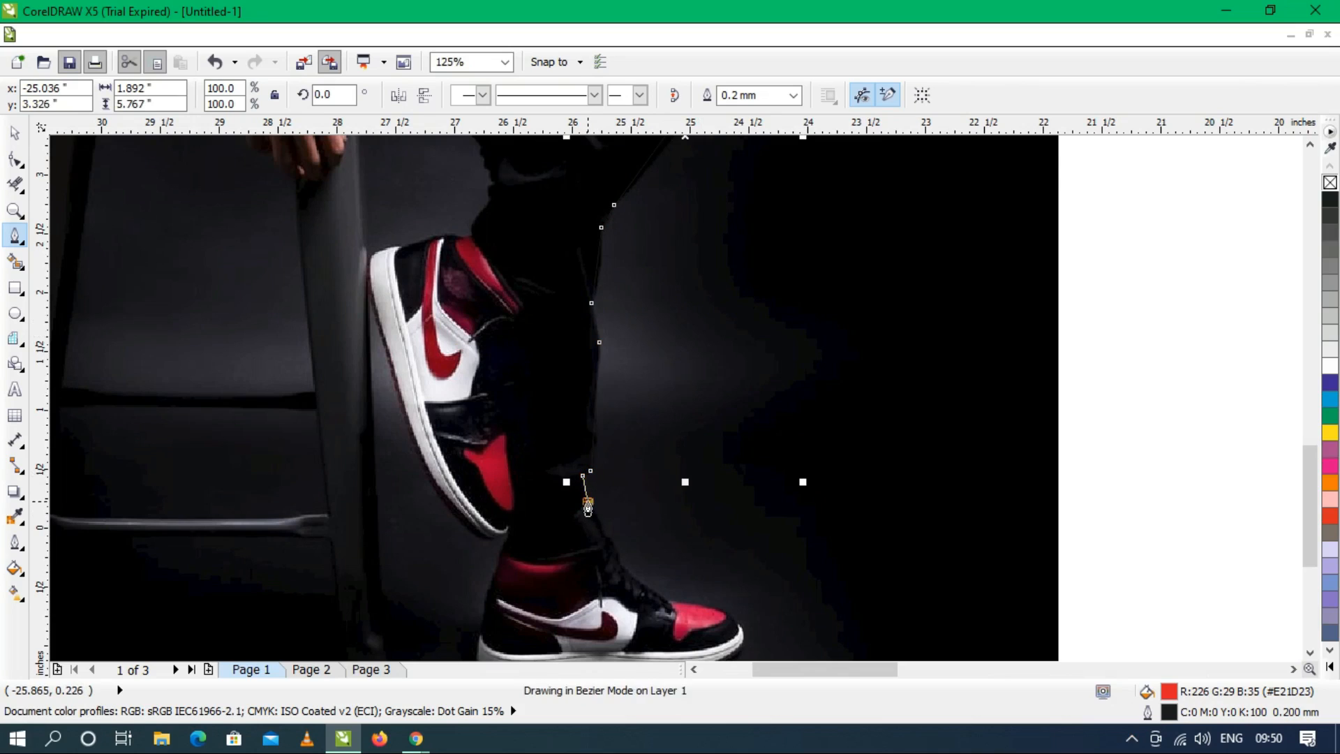
{"action": "left_click", "coordinate": [587, 501]}
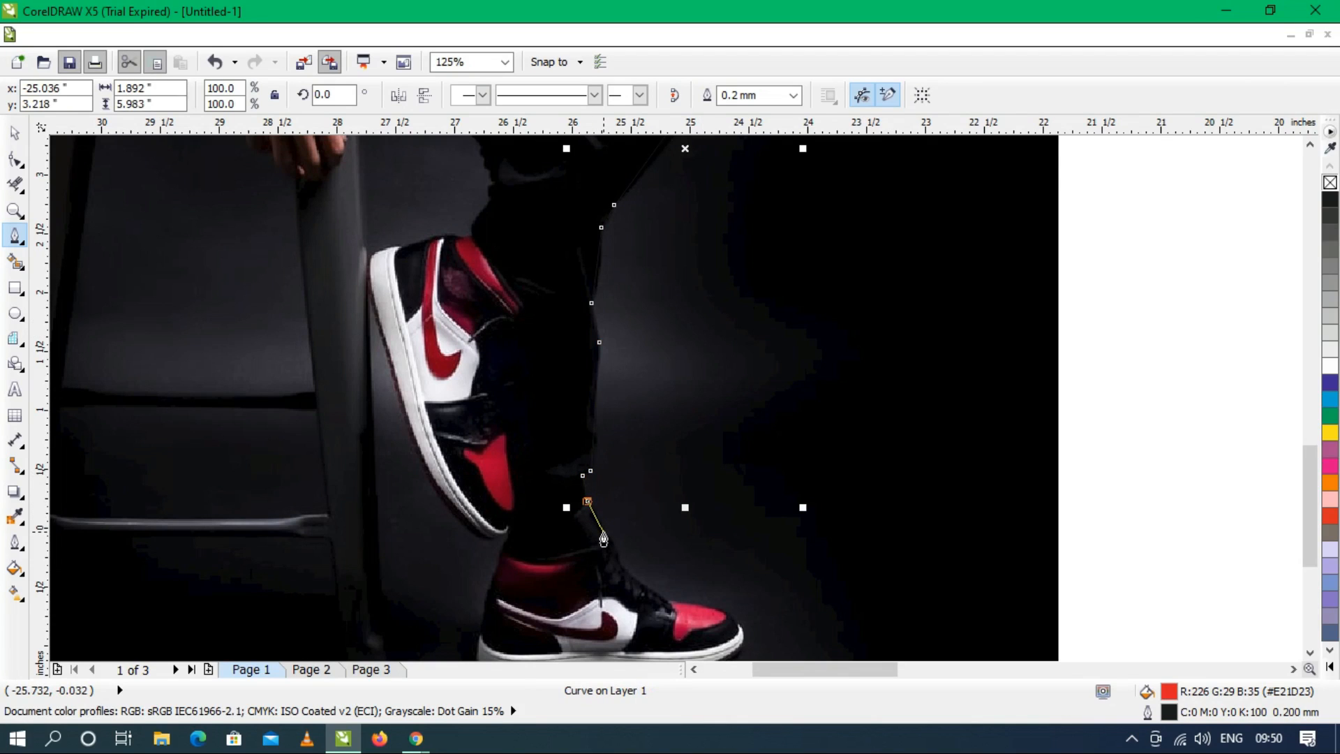
{"action": "left_click", "coordinate": [604, 538]}
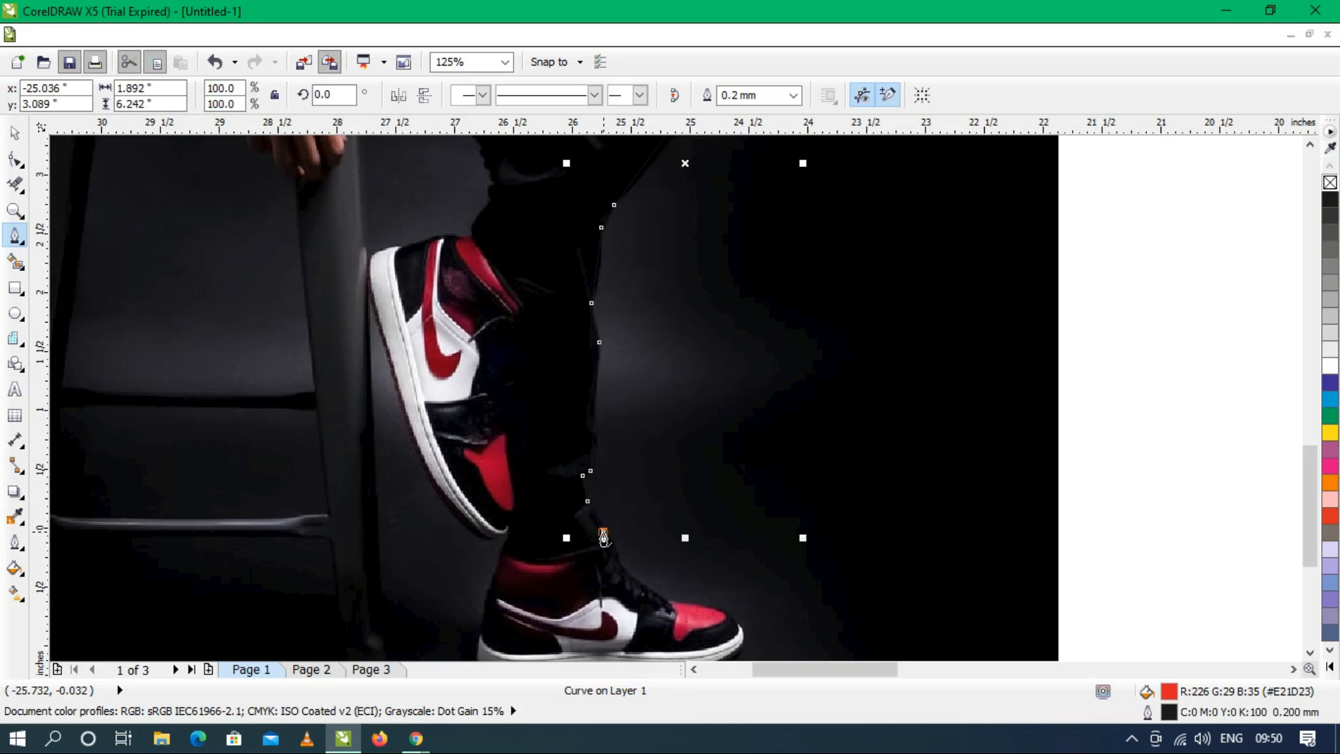
Set the traced leg curve's outline width to 1.0 mm and remove its fill.
{"action": "scroll", "coordinate": [604, 538], "scroll_direction": "down", "scroll_amount": 1}
{"action": "scroll", "coordinate": [604, 538], "scroll_direction": "down", "scroll_amount": 1}
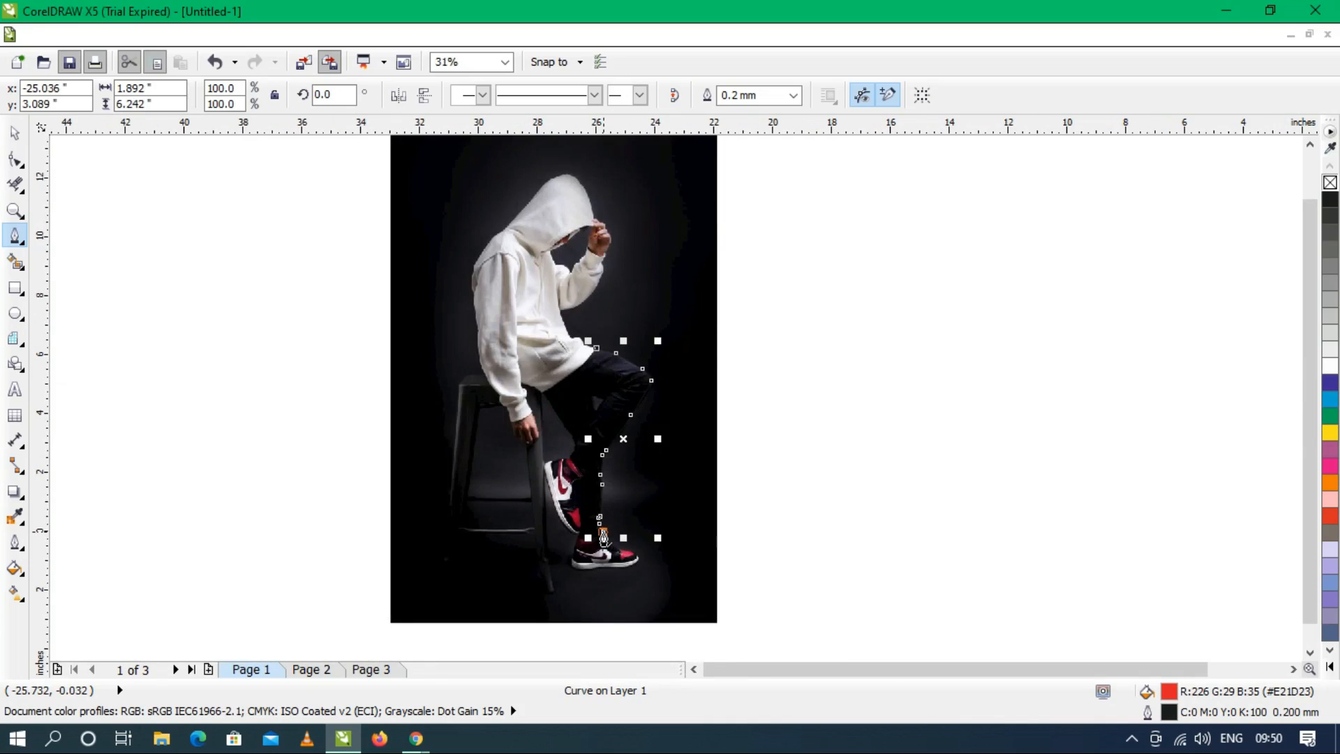
{"action": "scroll", "coordinate": [604, 538], "scroll_direction": "up", "scroll_amount": 1}
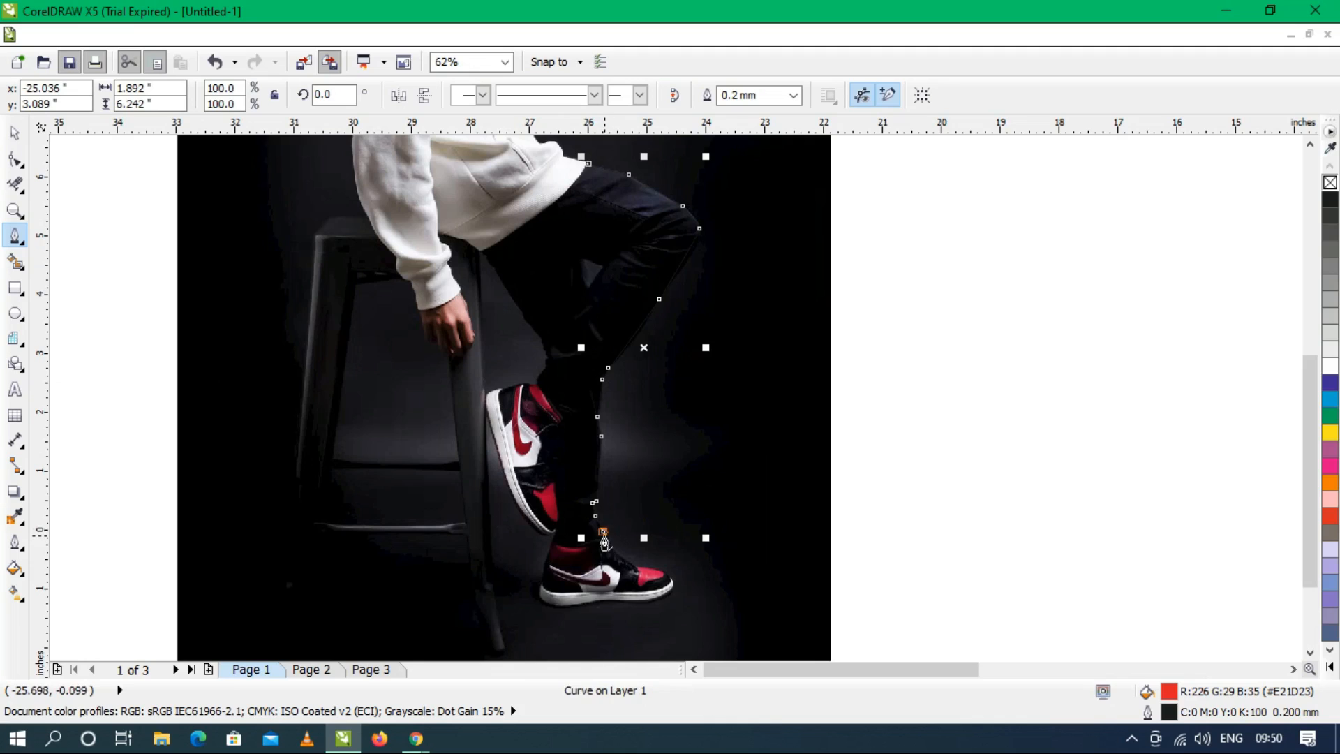
{"action": "left_click", "coordinate": [17, 134]}
{"action": "left_click", "coordinate": [861, 96]}
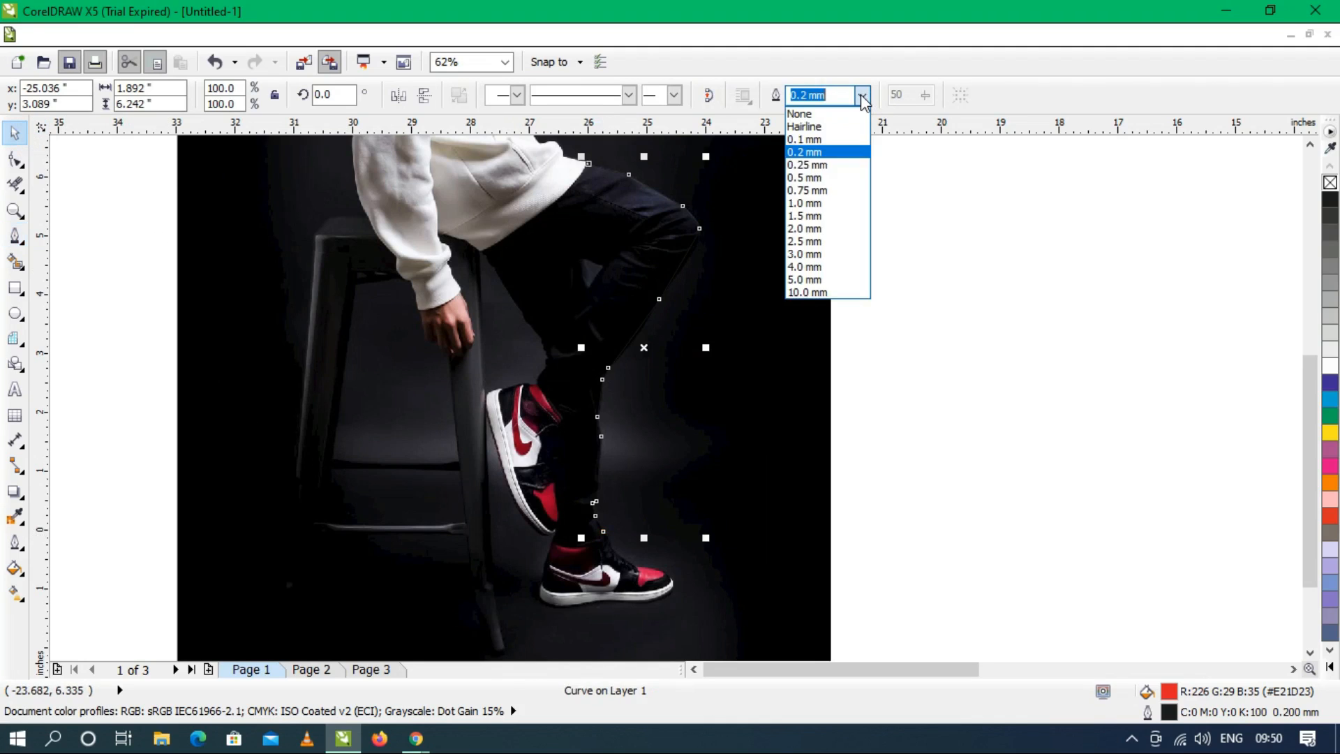
{"action": "left_click", "coordinate": [810, 204]}
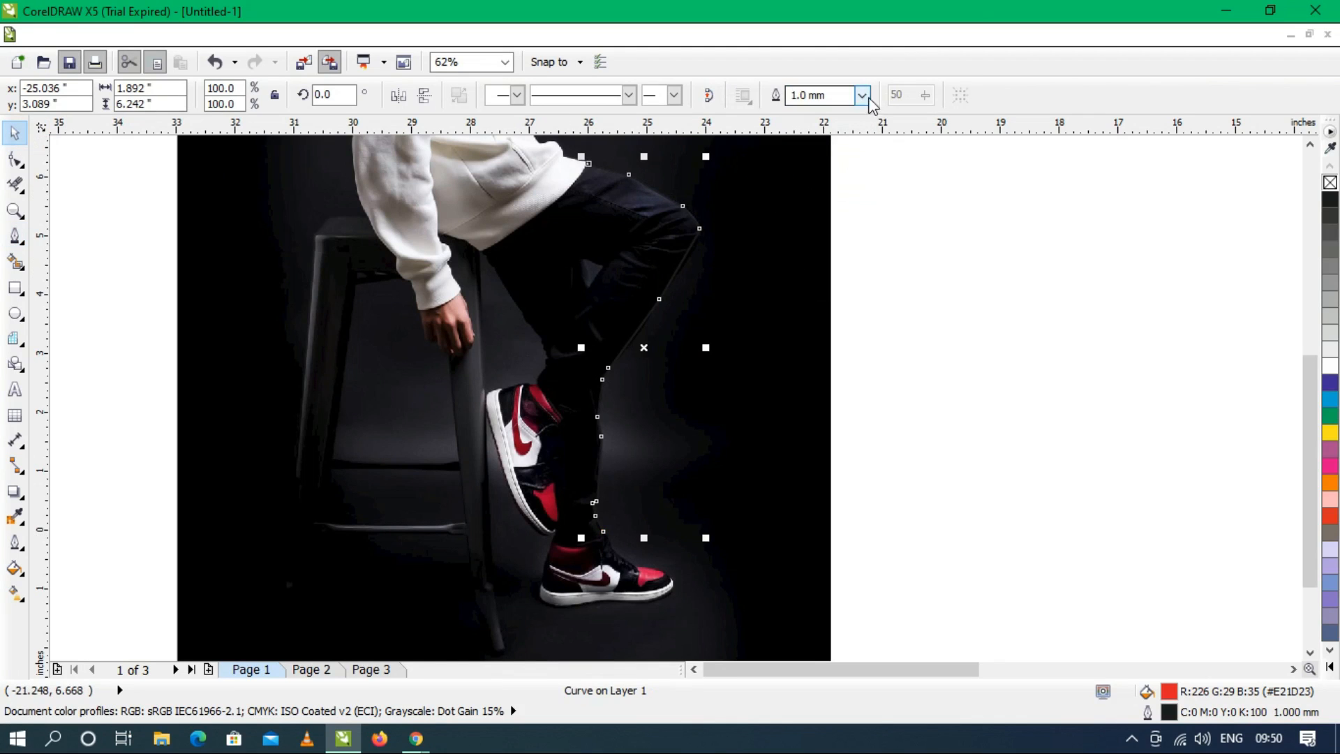
{"action": "left_click", "coordinate": [1330, 180]}
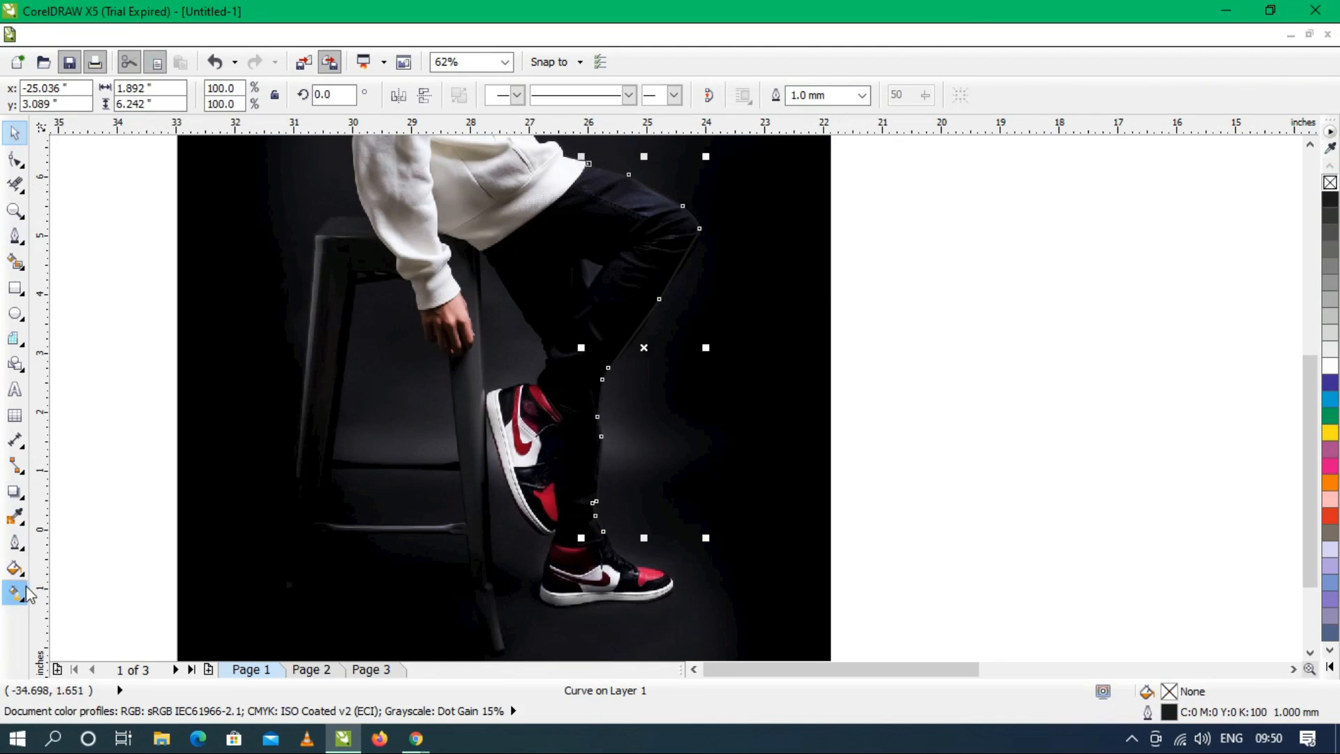
Change the leg curve's outline colour to white in the Outline Pen settings.
{"action": "left_click", "coordinate": [13, 542]}
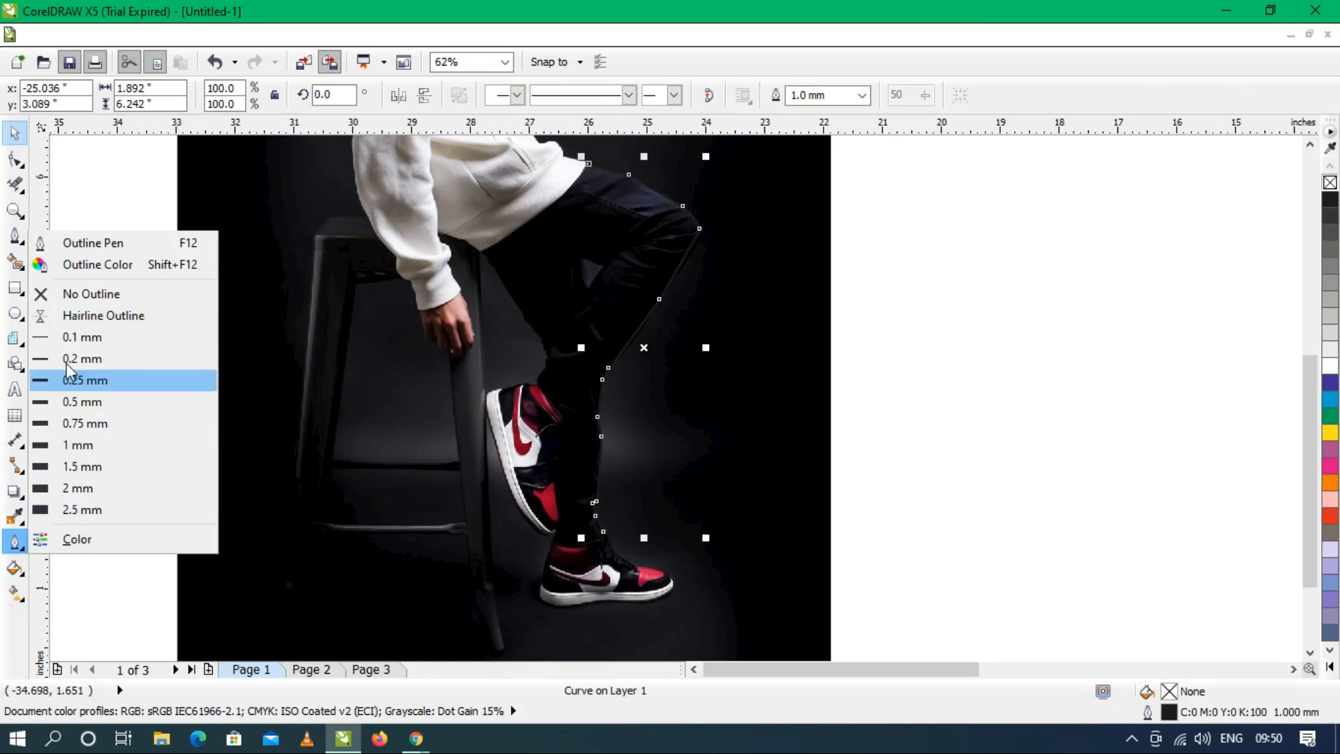
{"action": "left_click", "coordinate": [96, 248]}
{"action": "left_click", "coordinate": [587, 220]}
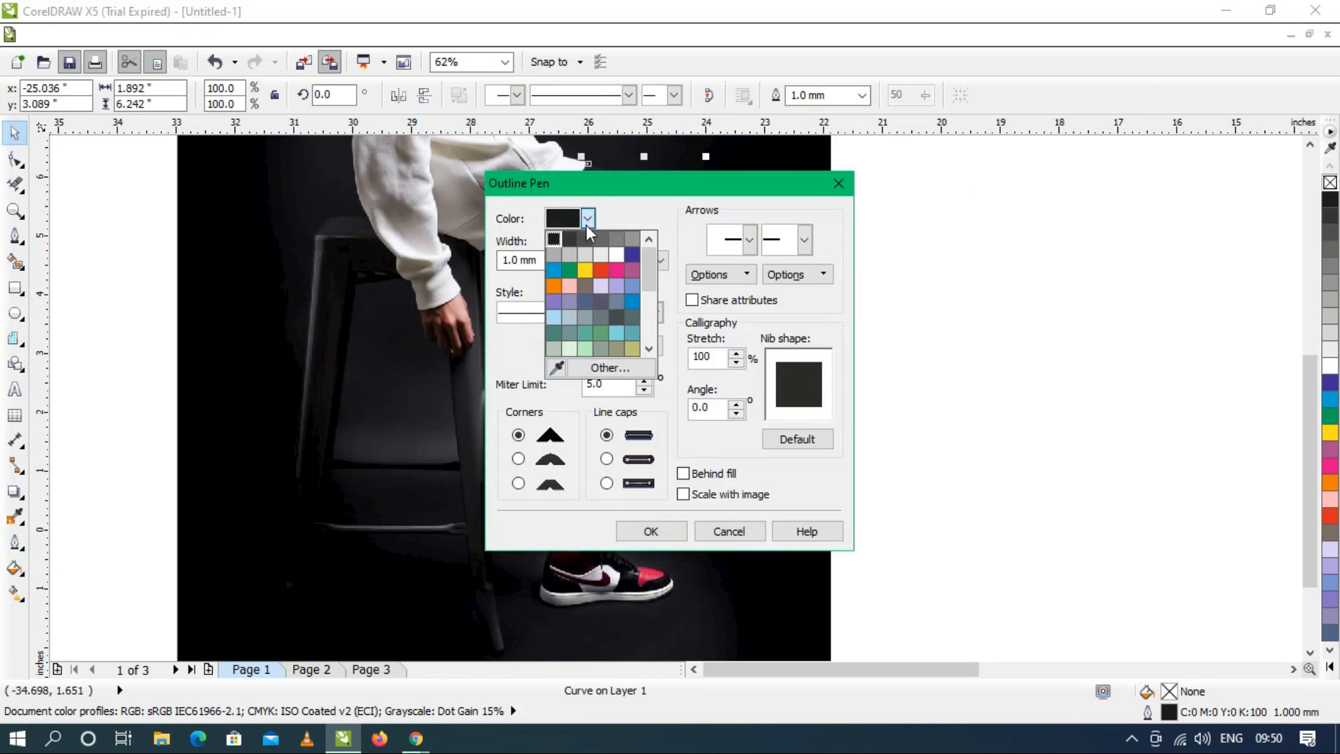
{"action": "left_click", "coordinate": [614, 254]}
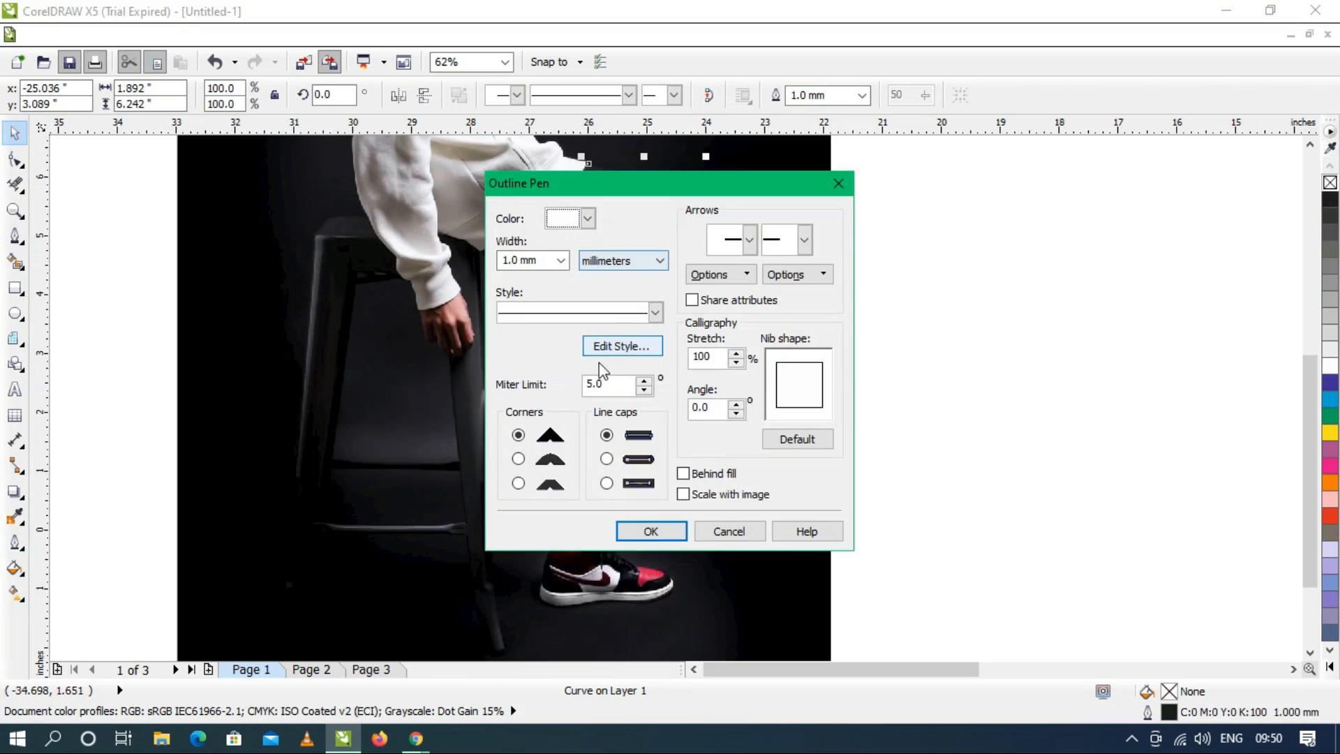
{"action": "left_click", "coordinate": [653, 532]}
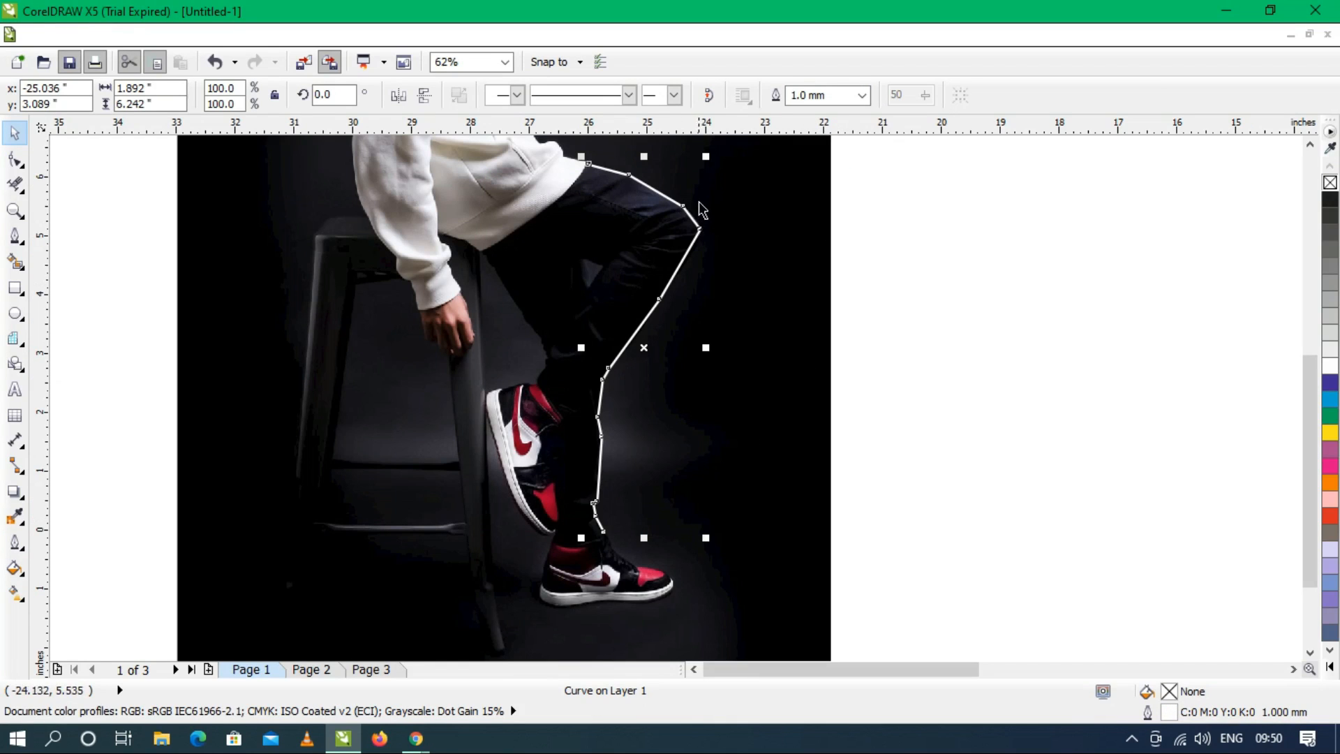
Select all nodes of the leg path with the Shape tool and convert its straight segments to curves.
{"action": "left_click", "coordinate": [16, 160]}
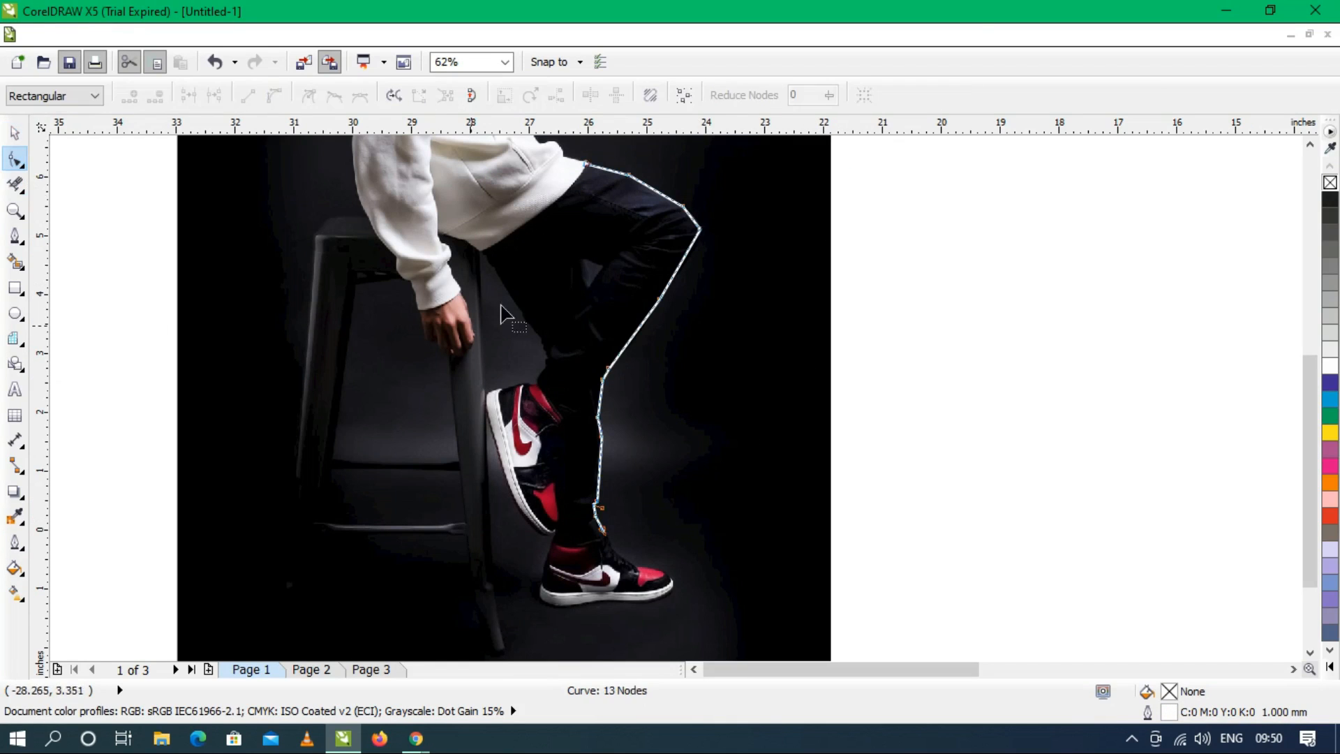
{"action": "left_click_drag", "start_coordinate": [567, 148], "coordinate": [708, 610]}
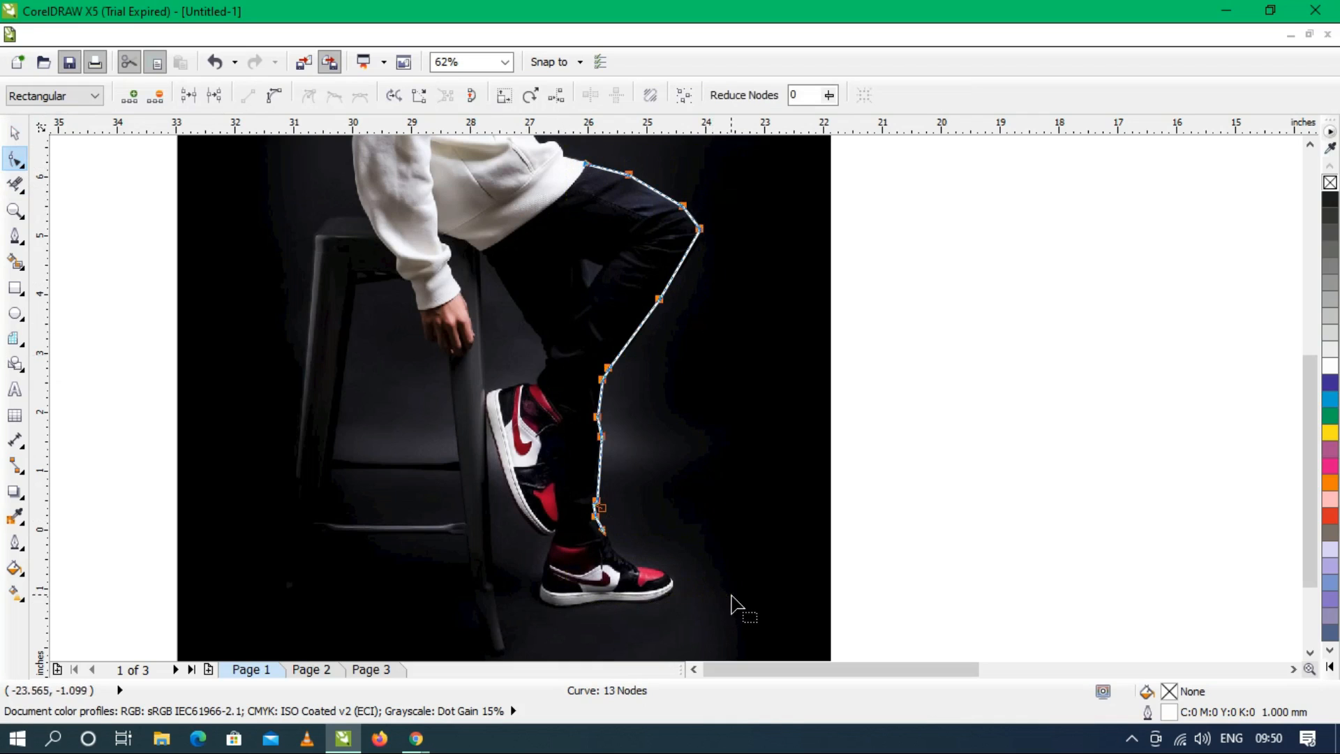
{"action": "left_click", "coordinate": [274, 95]}
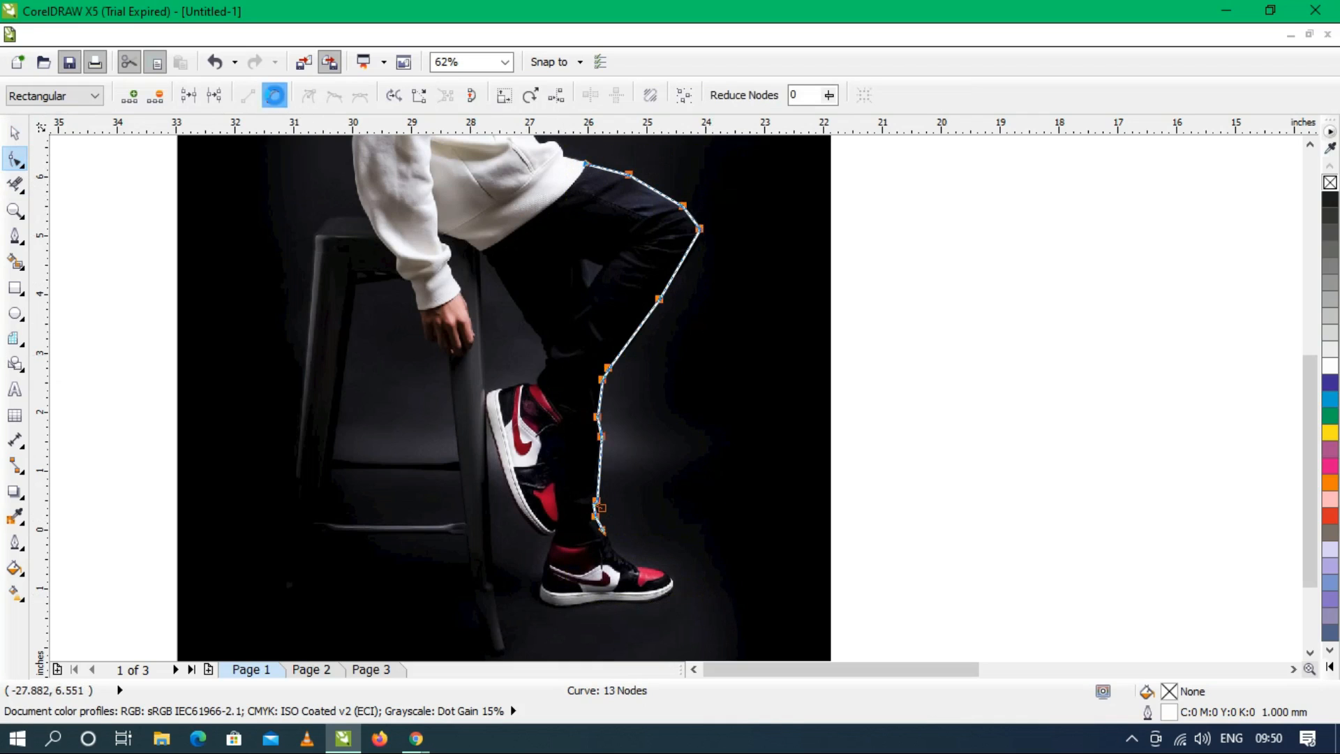
Bend the two thigh segments to follow the trouser edge and nudge the node above the knee slightly upward.
{"action": "scroll", "coordinate": [614, 149], "scroll_direction": "up", "scroll_amount": 2}
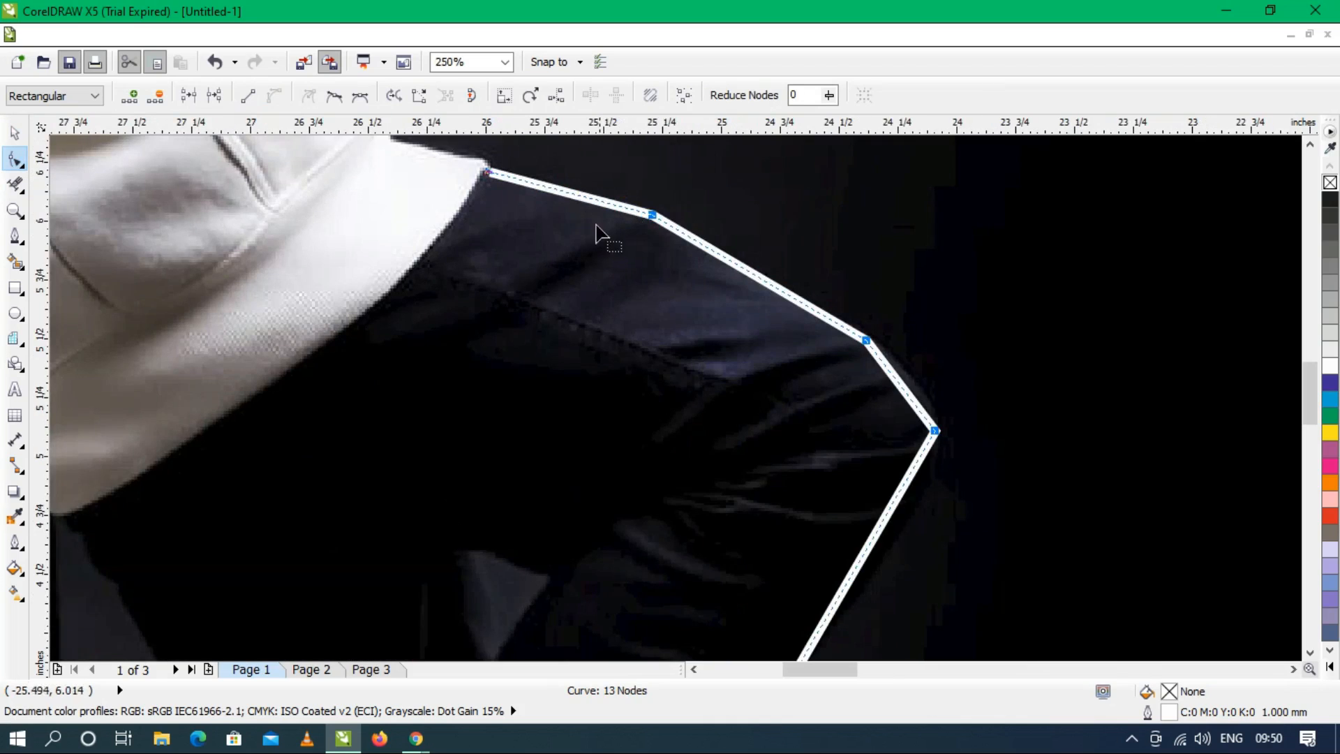
{"action": "mouse_move", "coordinate": [585, 203]}
{"action": "left_mouse_down"}
{"action": "mouse_move", "coordinate": [582, 216]}
{"action": "mouse_move", "coordinate": [563, 212]}
{"action": "mouse_move", "coordinate": [569, 188]}
{"action": "left_mouse_up"}
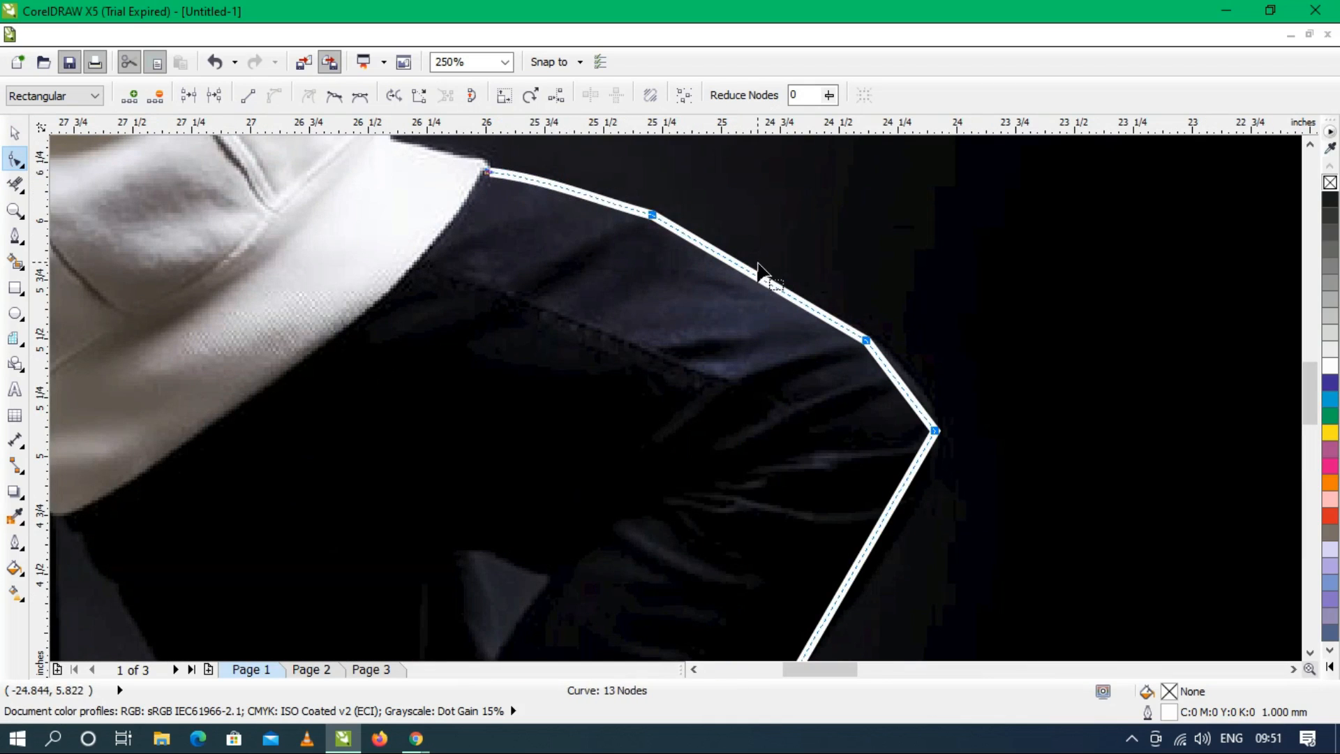
{"action": "mouse_move", "coordinate": [754, 273]}
{"action": "left_mouse_down"}
{"action": "mouse_move", "coordinate": [739, 299]}
{"action": "mouse_move", "coordinate": [763, 291]}
{"action": "mouse_move", "coordinate": [762, 275]}
{"action": "left_mouse_up"}
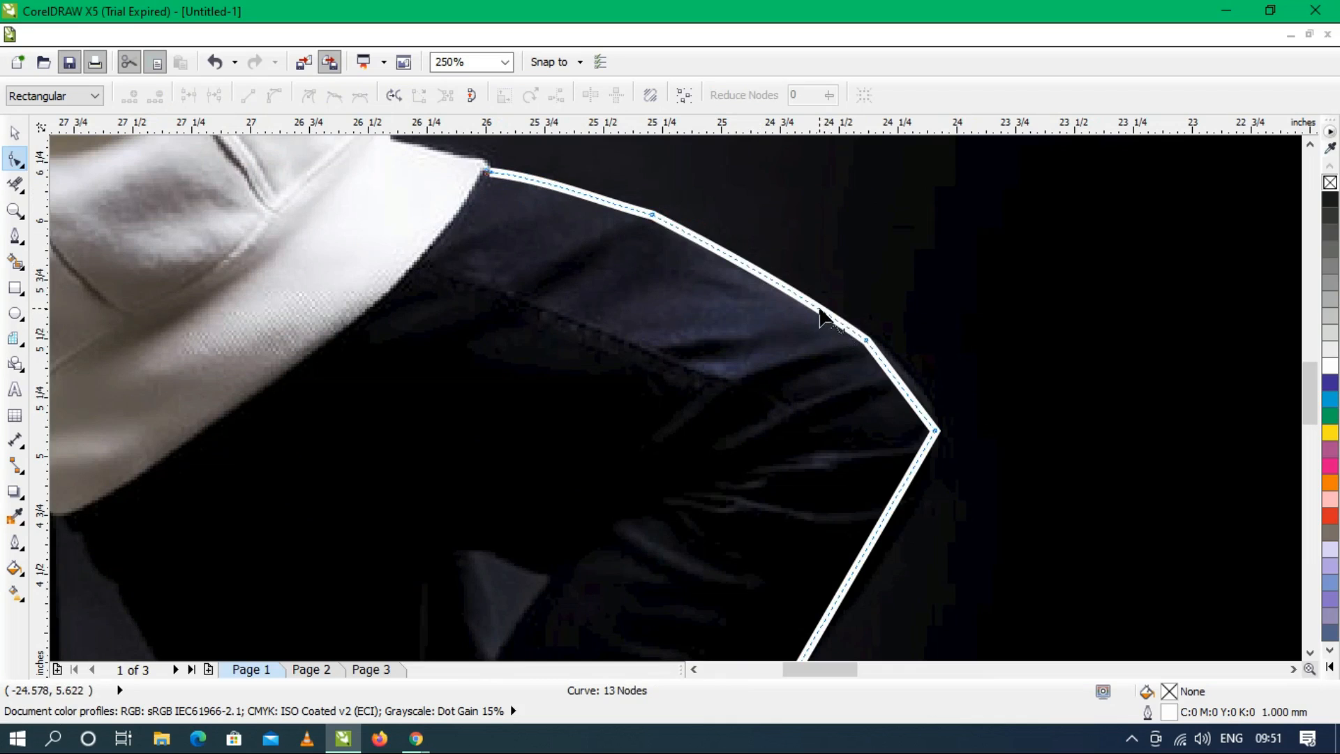
{"action": "left_click", "coordinate": [866, 341]}
{"action": "left_click_drag", "start_coordinate": [864, 340], "coordinate": [864, 334]}
{"action": "left_click_drag", "start_coordinate": [800, 304], "coordinate": [801, 307]}
{"action": "mouse_move", "coordinate": [728, 262]}
{"action": "left_mouse_down"}
{"action": "mouse_move", "coordinate": [715, 267]}
{"action": "mouse_move", "coordinate": [713, 255]}
{"action": "left_mouse_up"}
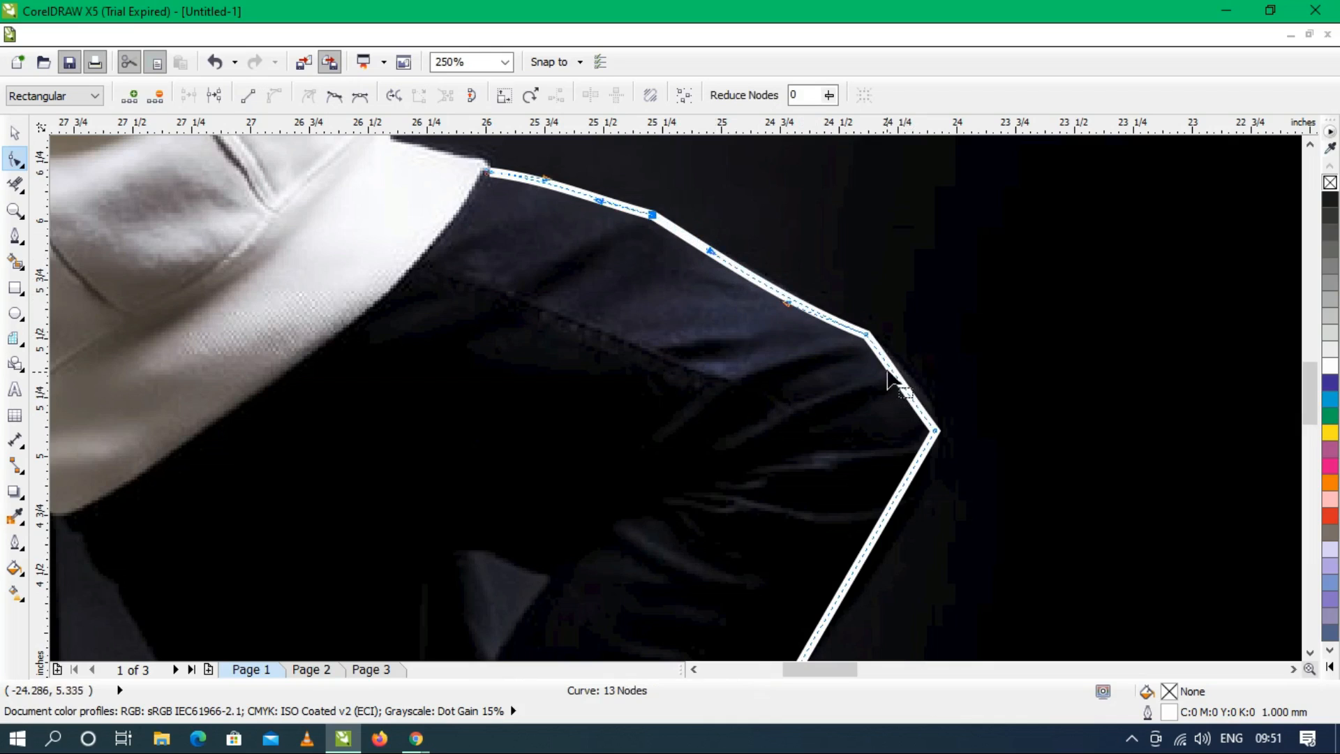
Round the path around the knee by bending the segments just above and below the knee node outward.
{"action": "left_click", "coordinate": [867, 338]}
{"action": "left_click_drag", "start_coordinate": [889, 370], "coordinate": [928, 405]}
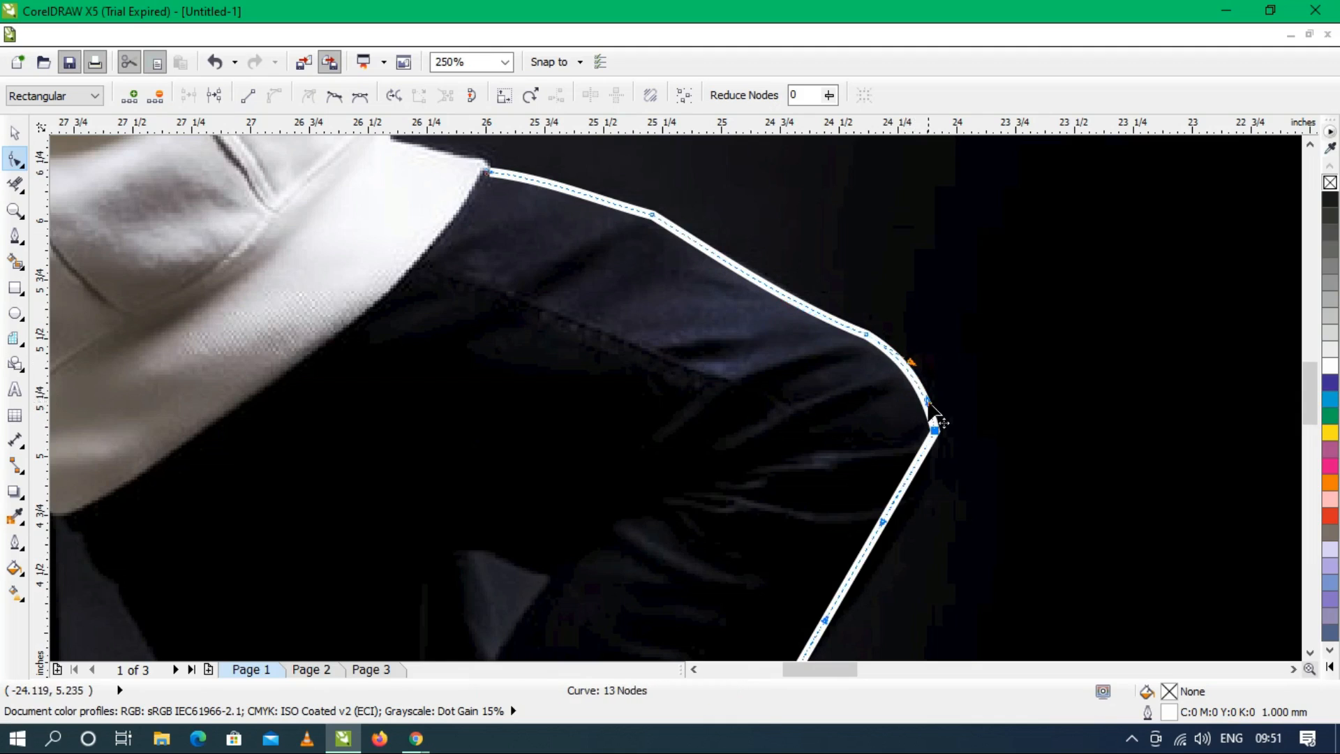
{"action": "scroll", "coordinate": [861, 210], "scroll_direction": "down", "scroll_amount": 1}
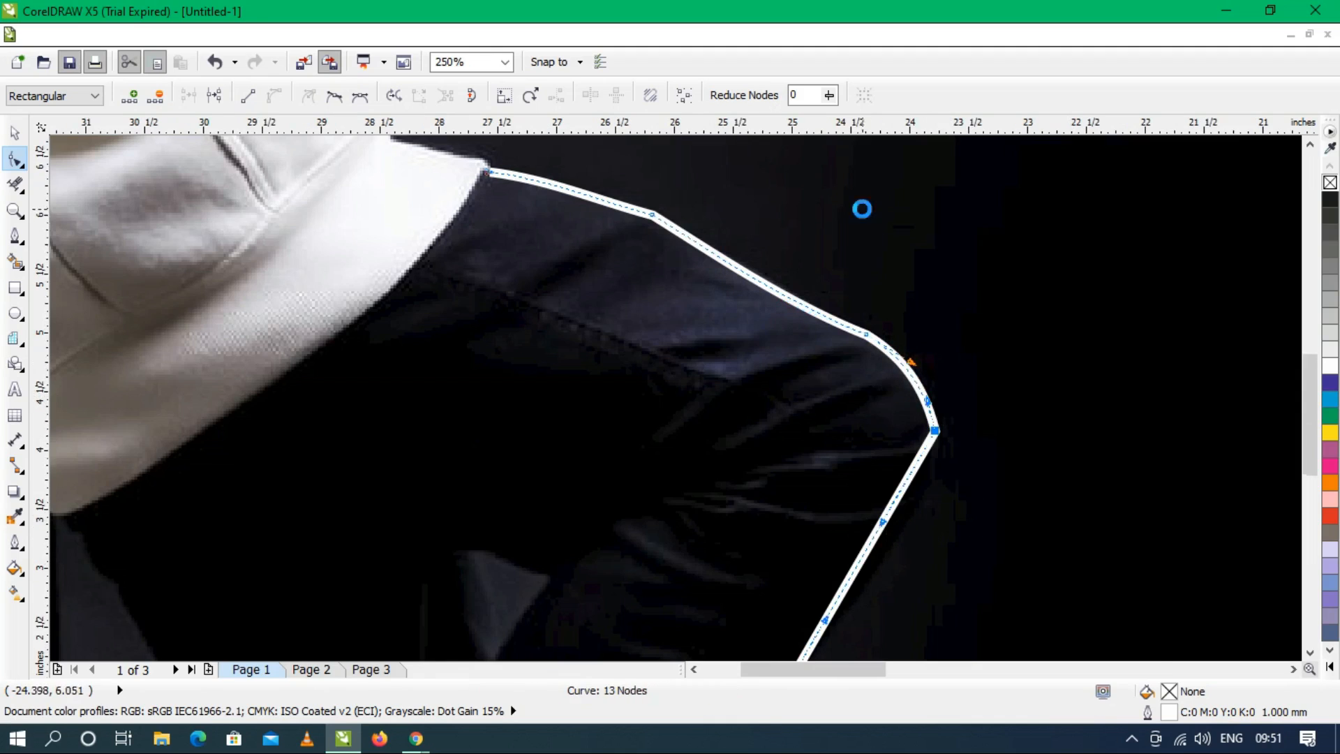
{"action": "scroll", "coordinate": [899, 358], "scroll_direction": "up", "scroll_amount": 1}
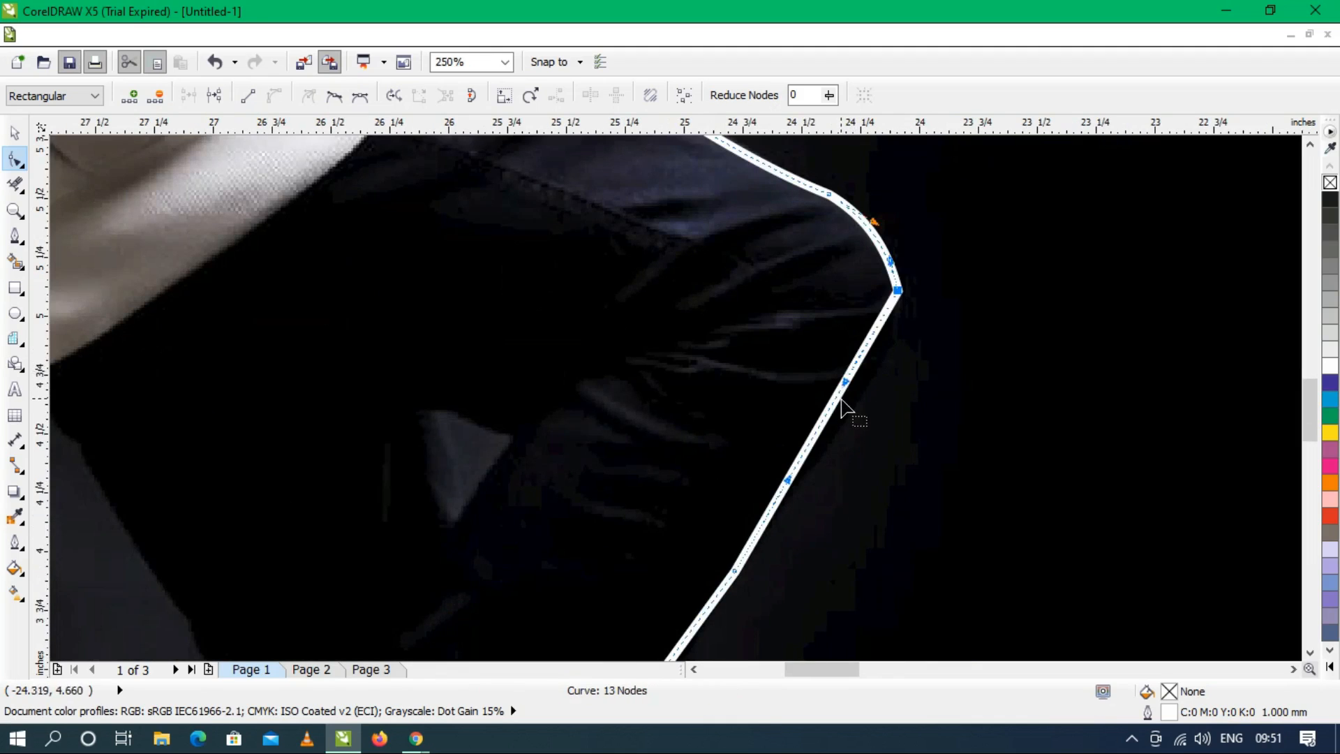
{"action": "left_click_drag", "start_coordinate": [839, 395], "coordinate": [892, 368]}
{"action": "scroll", "coordinate": [798, 338], "scroll_direction": "down", "scroll_amount": 2}
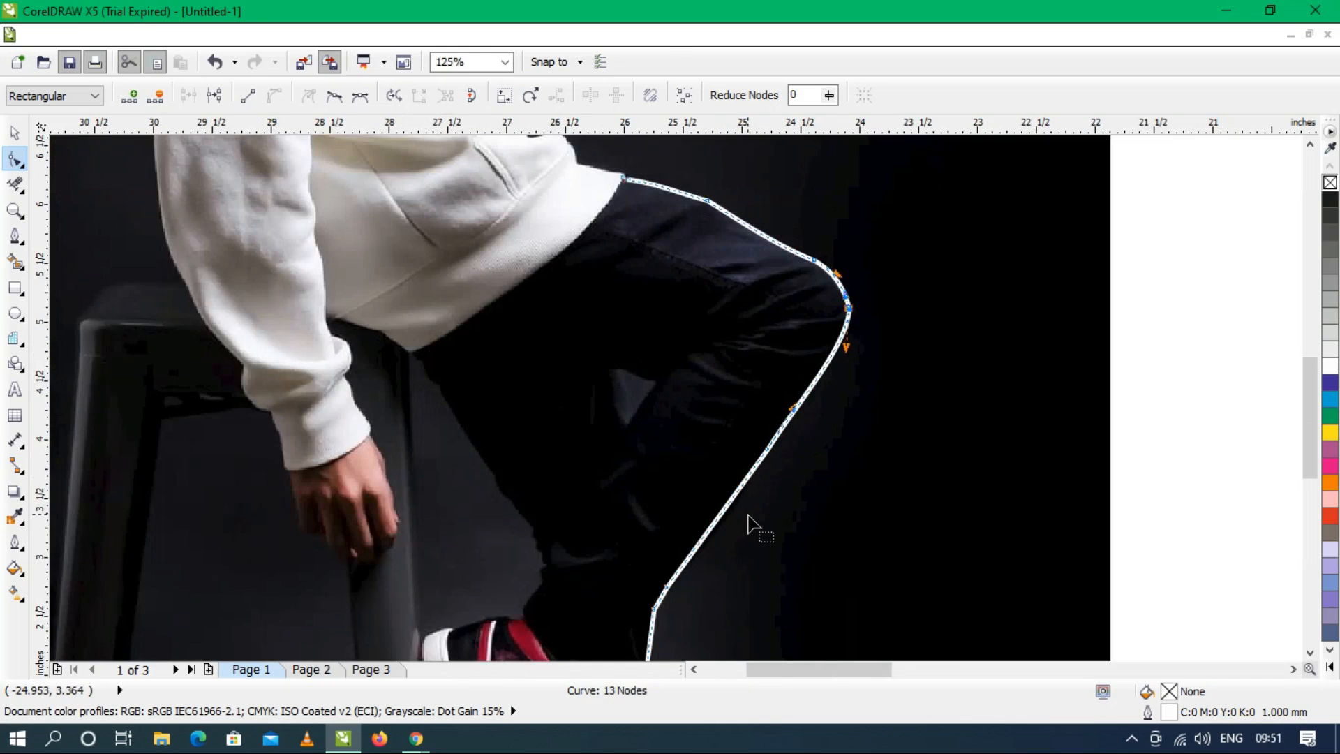
Bend the long segment below the knee to follow the front edge of the shin.
{"action": "scroll", "coordinate": [748, 518], "scroll_direction": "up", "scroll_amount": 2}
{"action": "left_click_drag", "start_coordinate": [718, 482], "coordinate": [713, 502]}
{"action": "scroll", "coordinate": [698, 373], "scroll_direction": "down", "scroll_amount": 1}
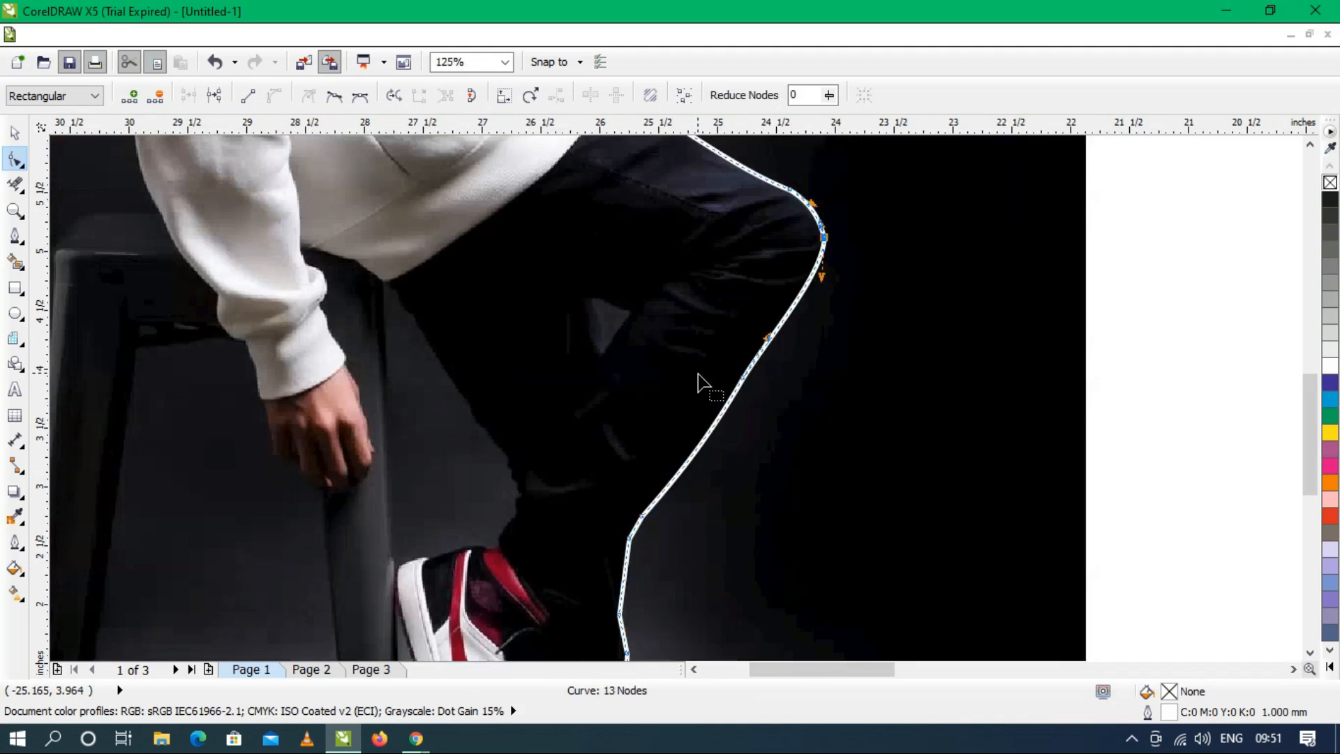
{"action": "scroll", "coordinate": [568, 245], "scroll_direction": "down", "scroll_amount": 1}
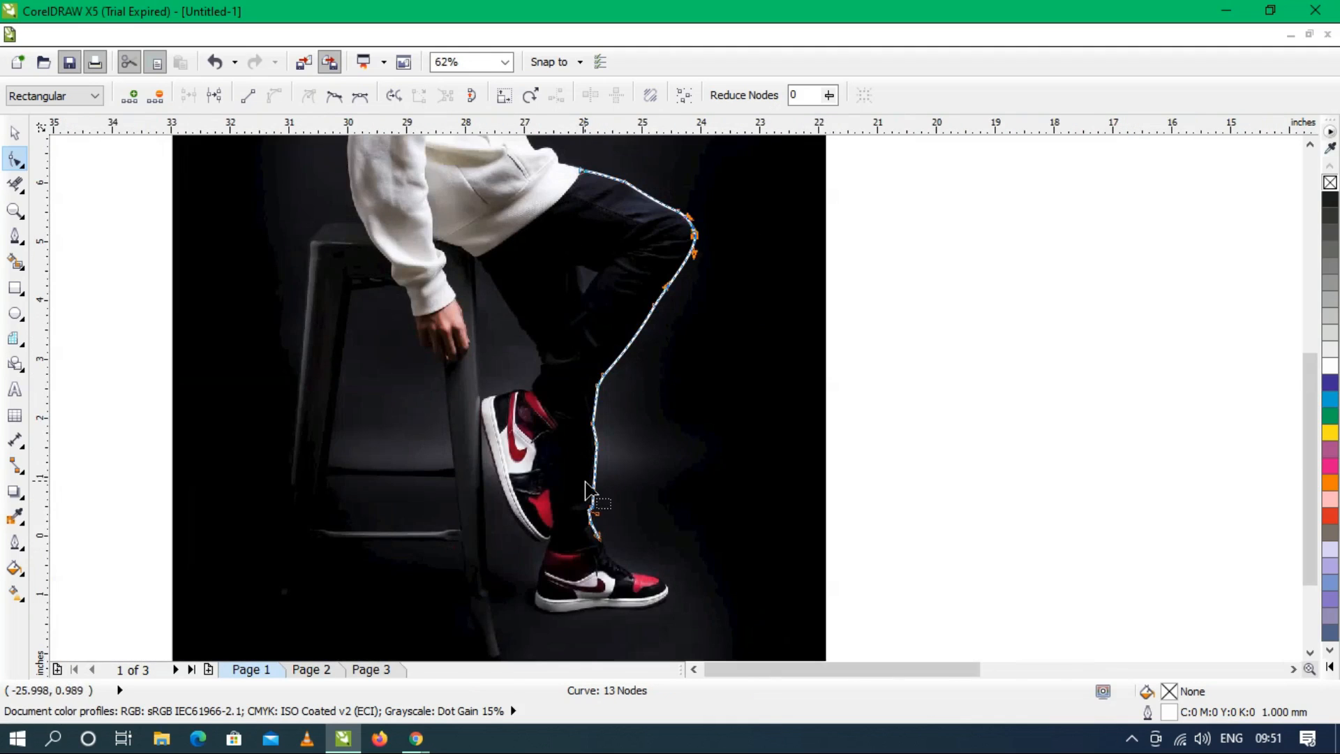
{"action": "scroll", "coordinate": [592, 475], "scroll_direction": "up", "scroll_amount": 1}
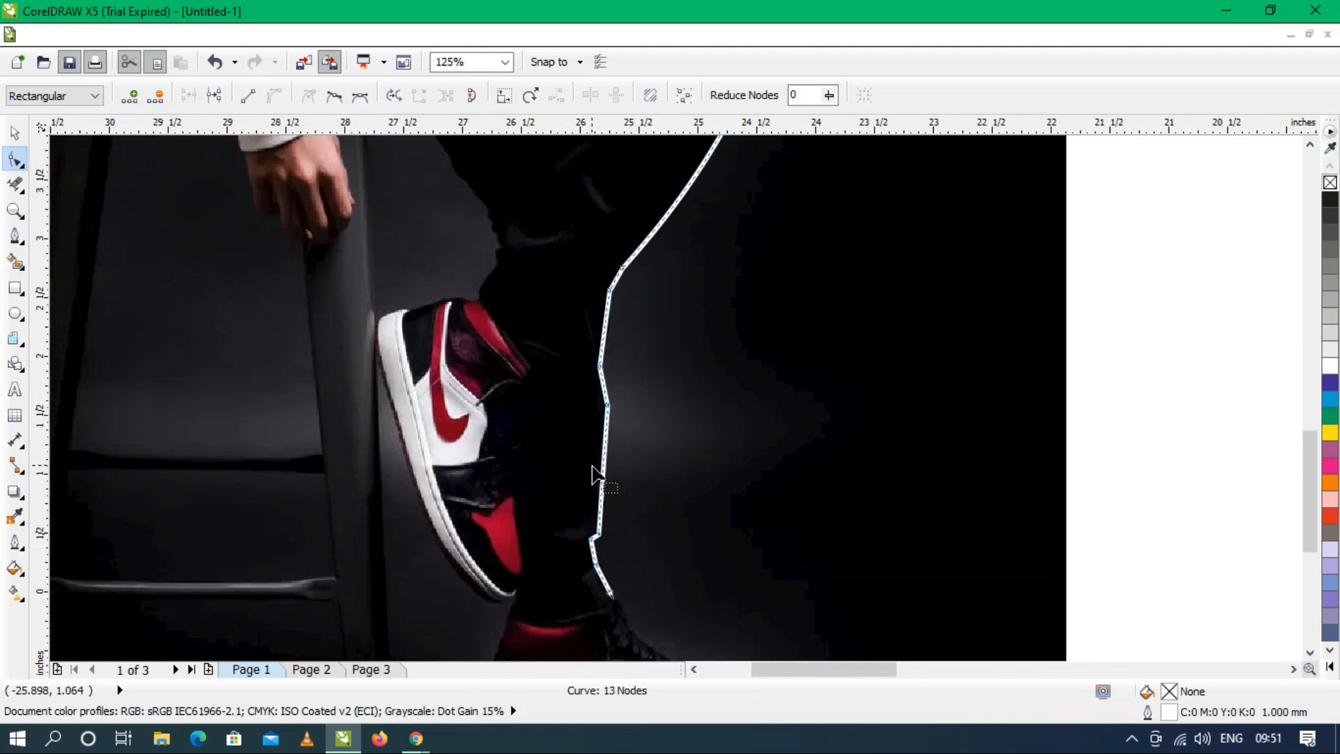
{"action": "double_click", "coordinate": [605, 320]}
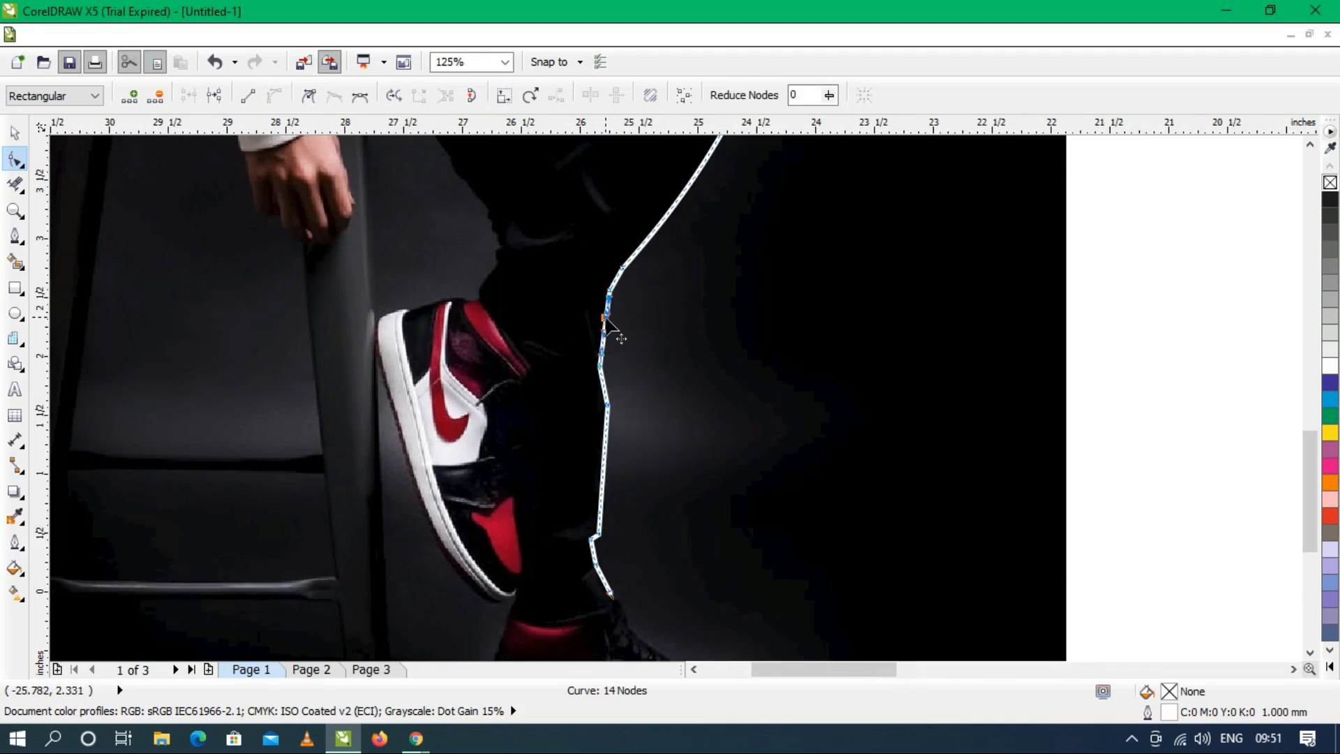
{"action": "key", "text": "ctrl+z"}
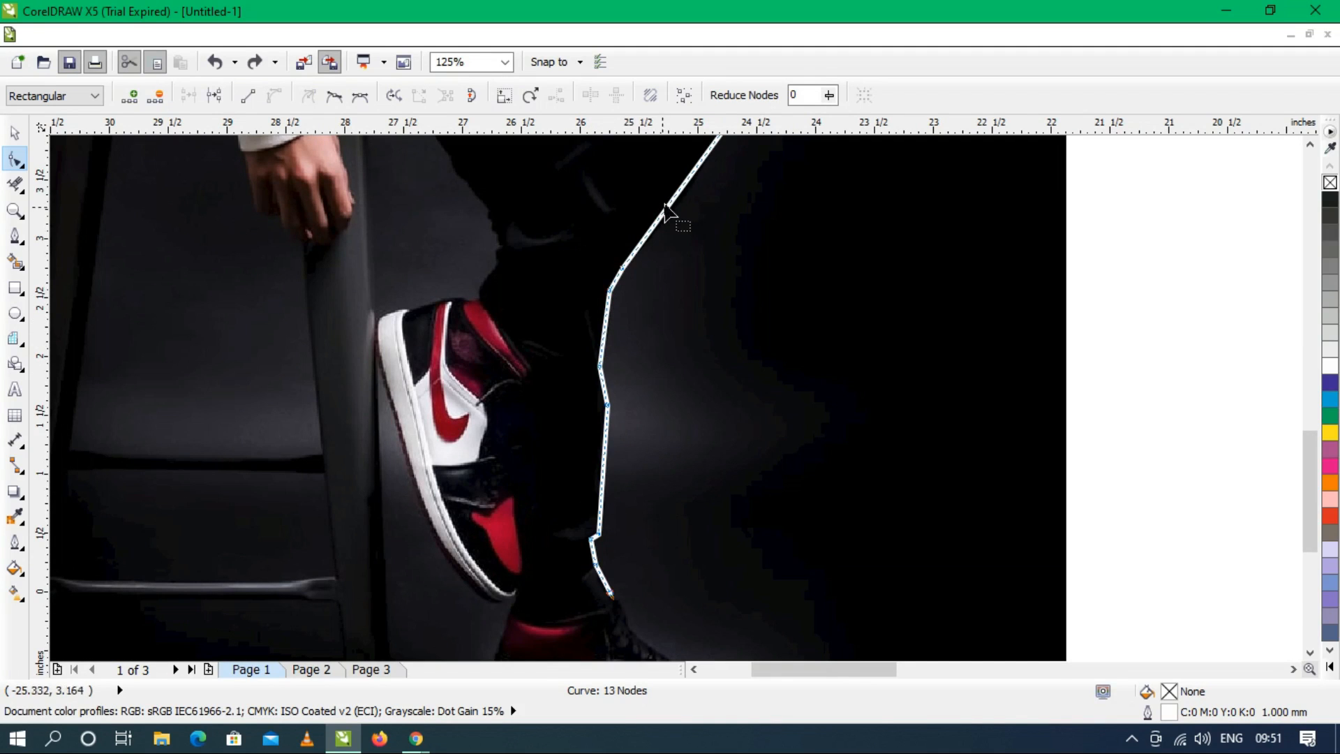
Refine the bend of the long segment below the knee and curve the segment just above the mid-shin indentation.
{"action": "scroll", "coordinate": [663, 286], "scroll_direction": "down", "scroll_amount": 1}
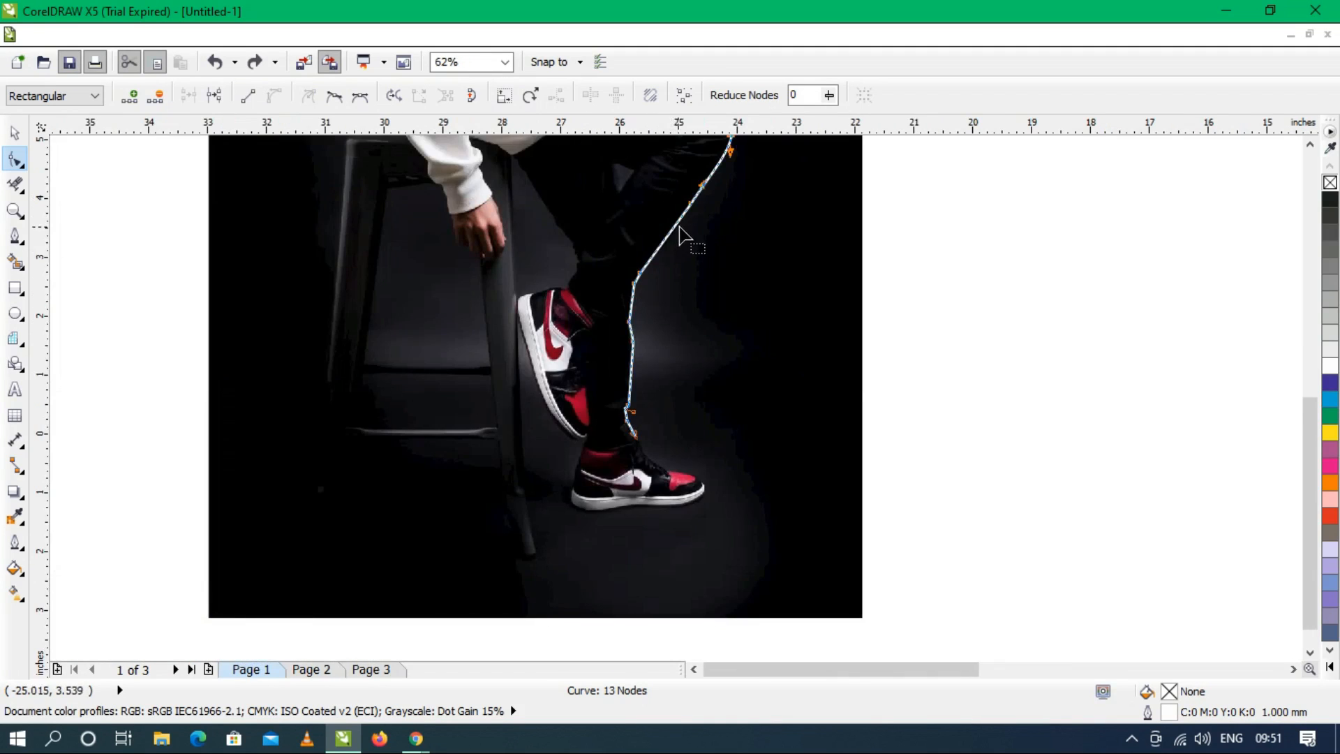
{"action": "scroll", "coordinate": [678, 227], "scroll_direction": "up", "scroll_amount": 1}
{"action": "left_click", "coordinate": [667, 242]}
{"action": "mouse_move", "coordinate": [666, 242]}
{"action": "left_mouse_down"}
{"action": "mouse_move", "coordinate": [676, 263]}
{"action": "mouse_move", "coordinate": [672, 245]}
{"action": "left_mouse_up"}
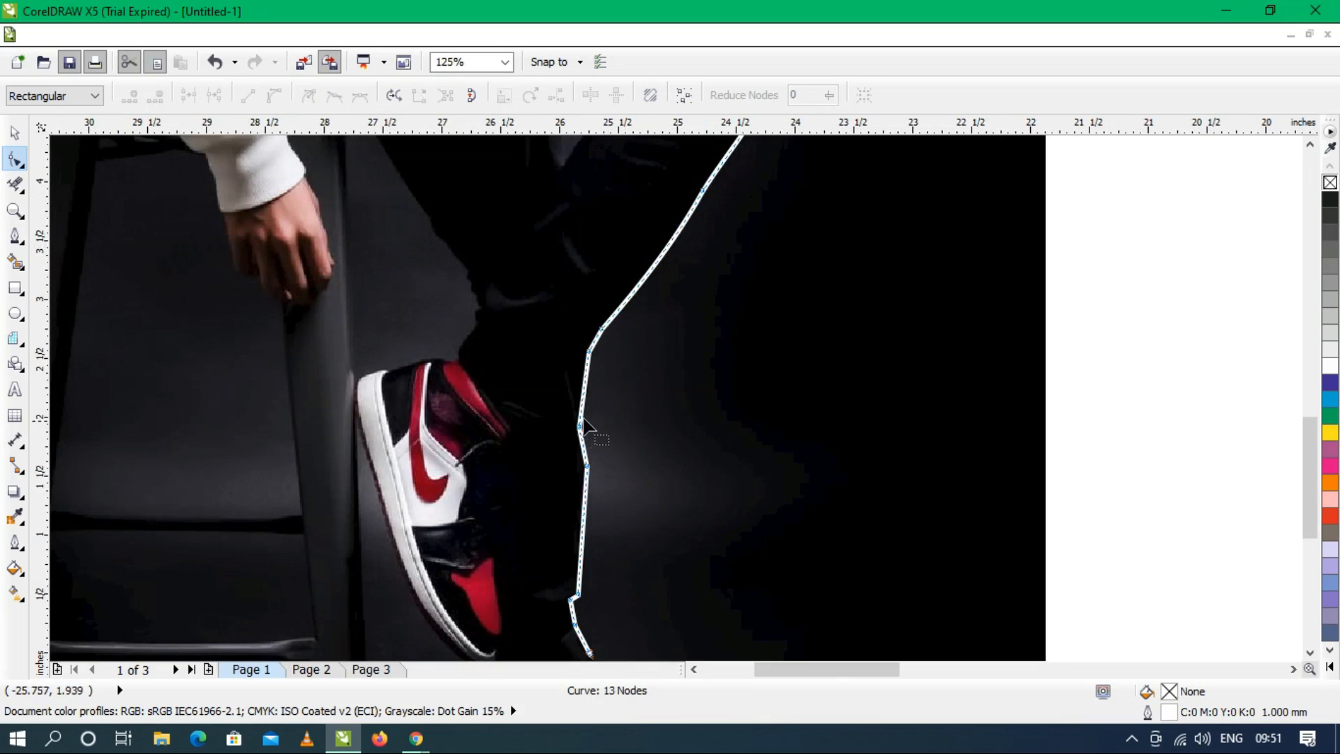
{"action": "scroll", "coordinate": [584, 424], "scroll_direction": "up", "scroll_amount": 1}
{"action": "left_click_drag", "start_coordinate": [591, 382], "coordinate": [597, 388]}
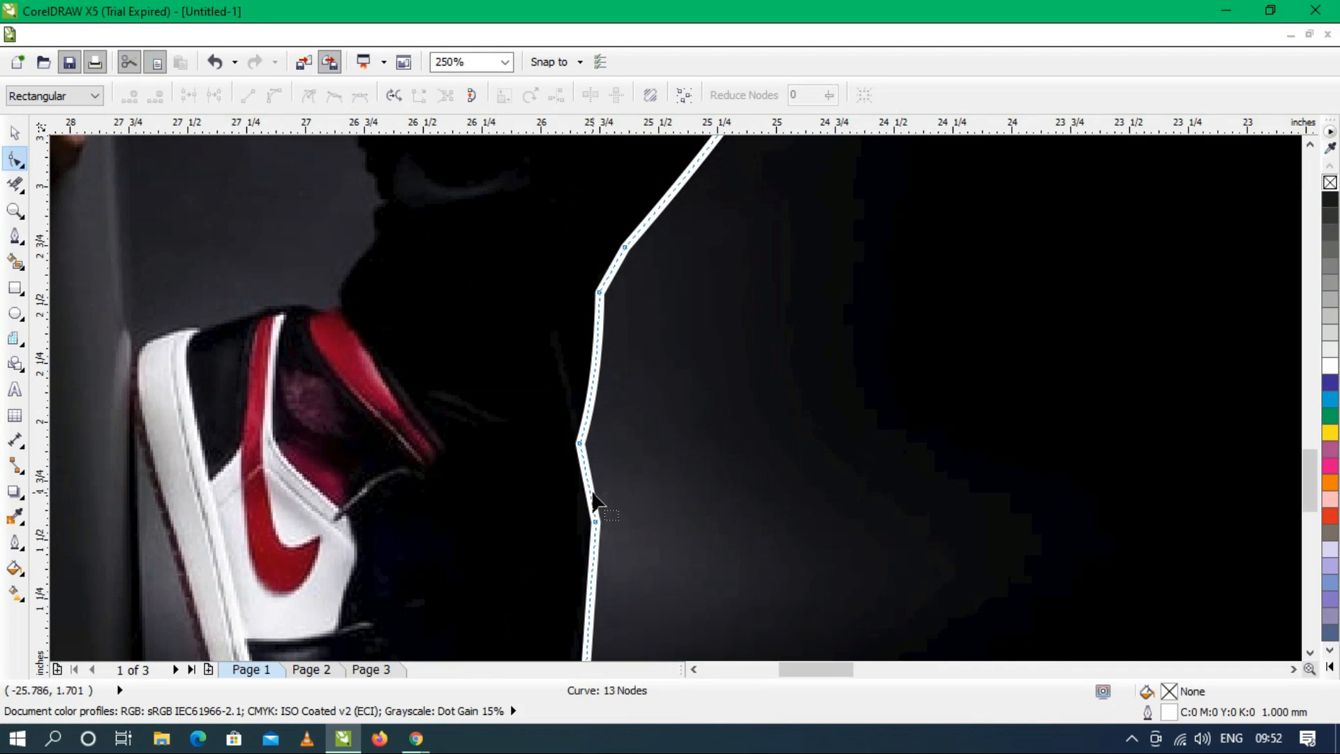
Nudge the node below the mid-shin indentation slightly inward and bend the long segment beneath it toward the trouser leg.
{"action": "left_click_drag", "start_coordinate": [592, 499], "coordinate": [596, 537]}
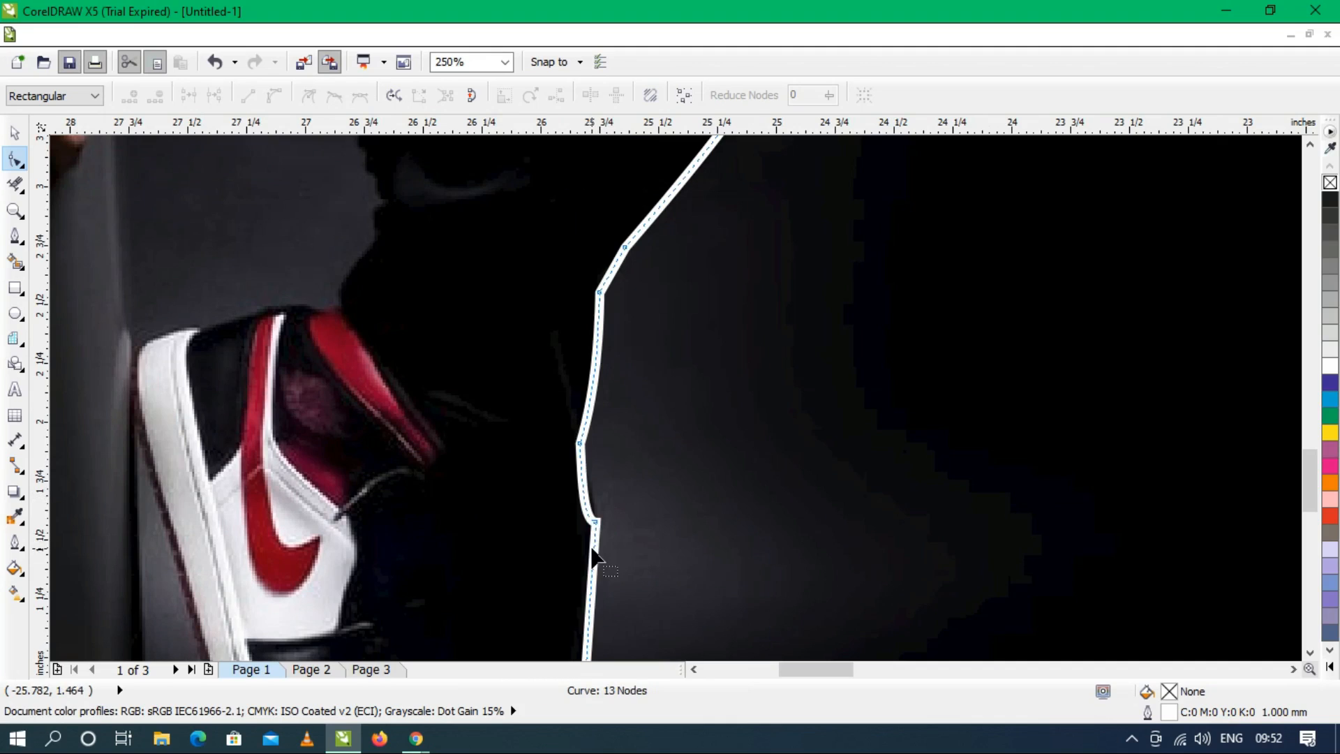
{"action": "key", "text": "ctrl+z"}
{"action": "left_click_drag", "start_coordinate": [595, 518], "coordinate": [591, 525]}
{"action": "scroll", "coordinate": [615, 440], "scroll_direction": "down", "scroll_amount": 2}
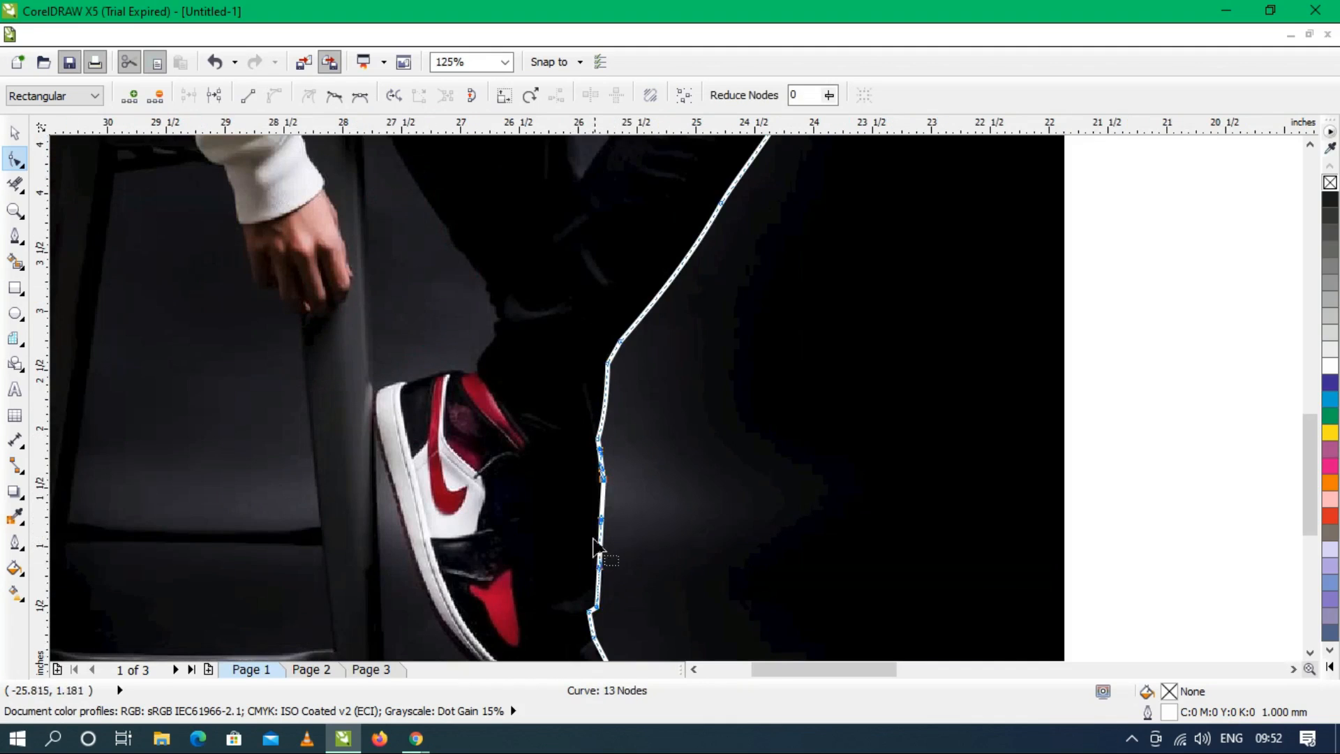
{"action": "scroll", "coordinate": [610, 555], "scroll_direction": "up", "scroll_amount": 2}
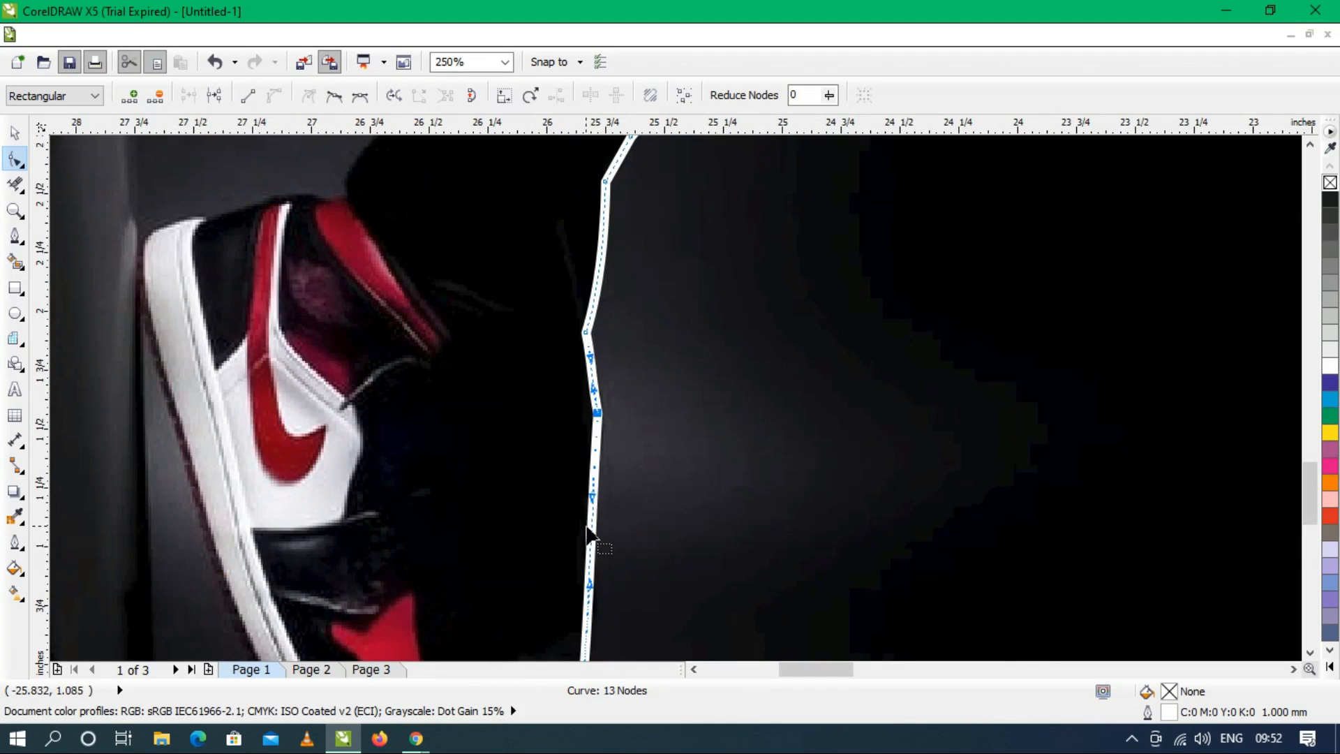
{"action": "left_click", "coordinate": [586, 535]}
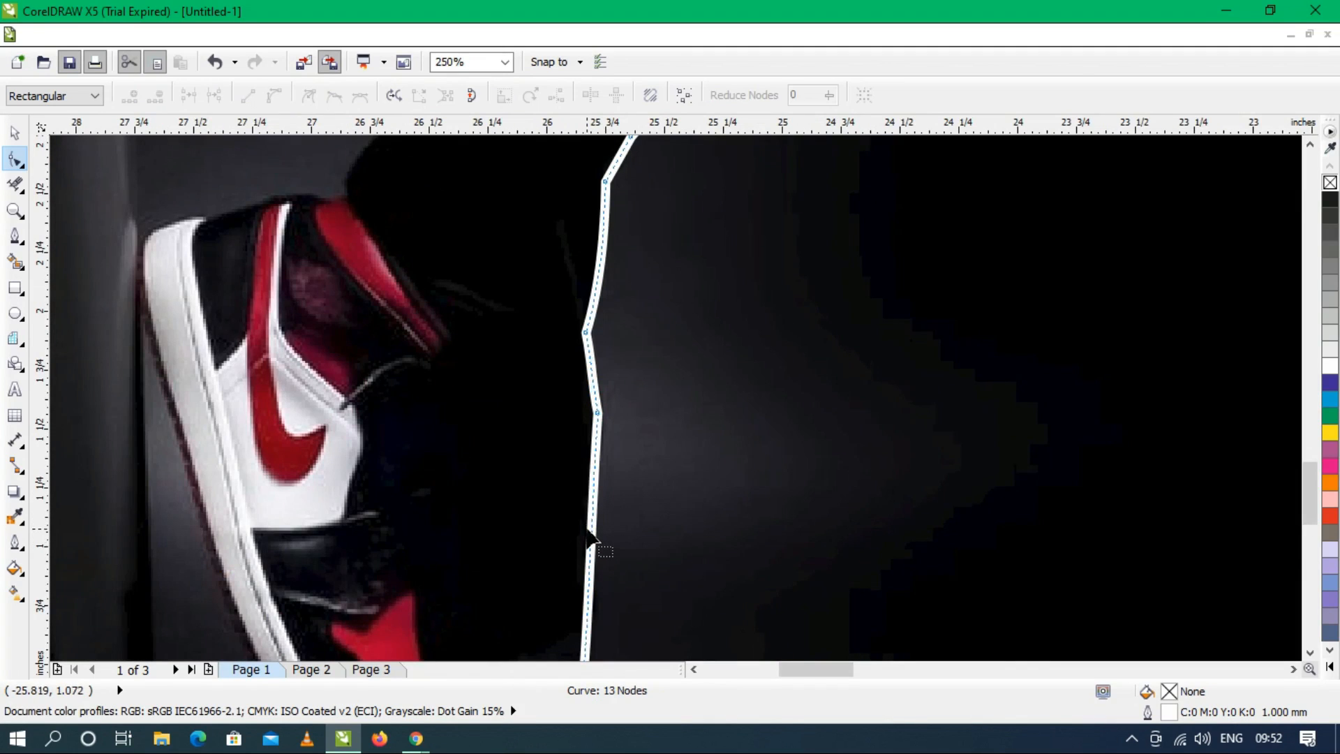
{"action": "left_click", "coordinate": [590, 538]}
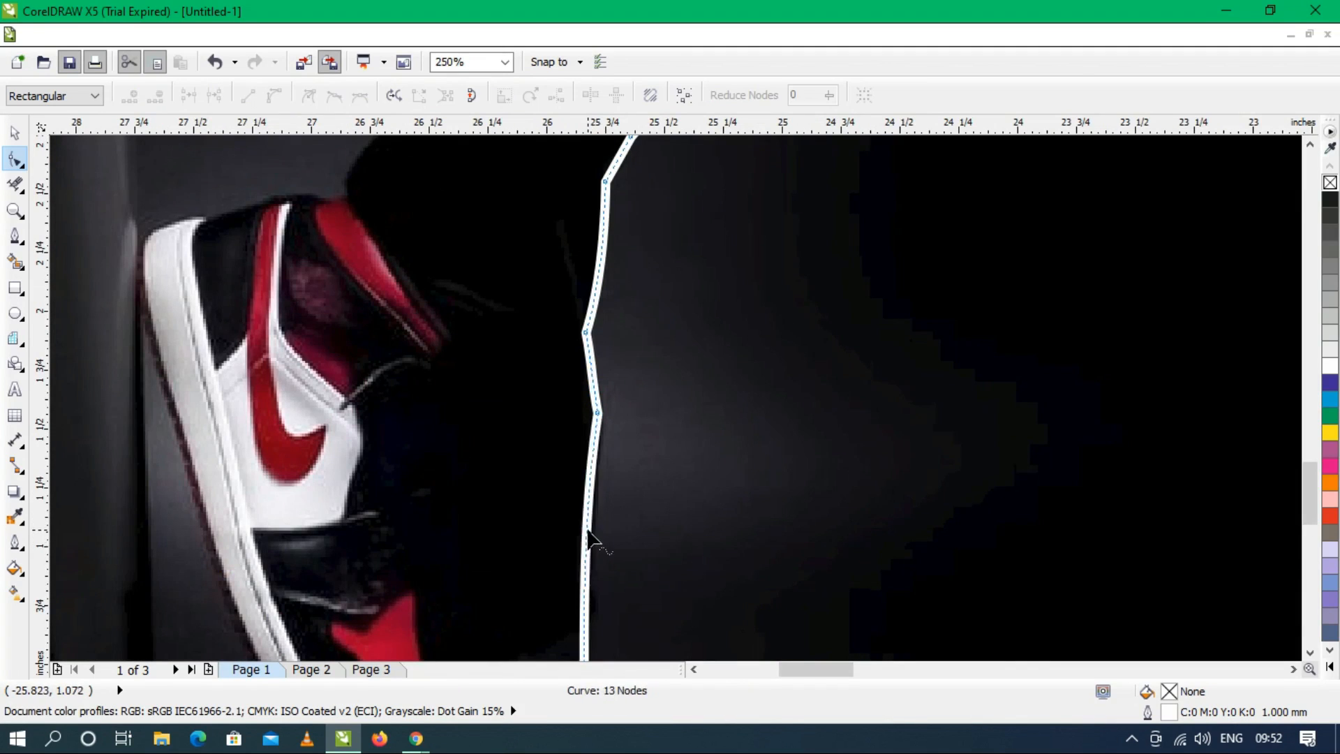
Reshape the short segments at the ankle, bending the last two outward to follow the trouser hem.
{"action": "scroll", "coordinate": [622, 415], "scroll_direction": "down", "scroll_amount": 2}
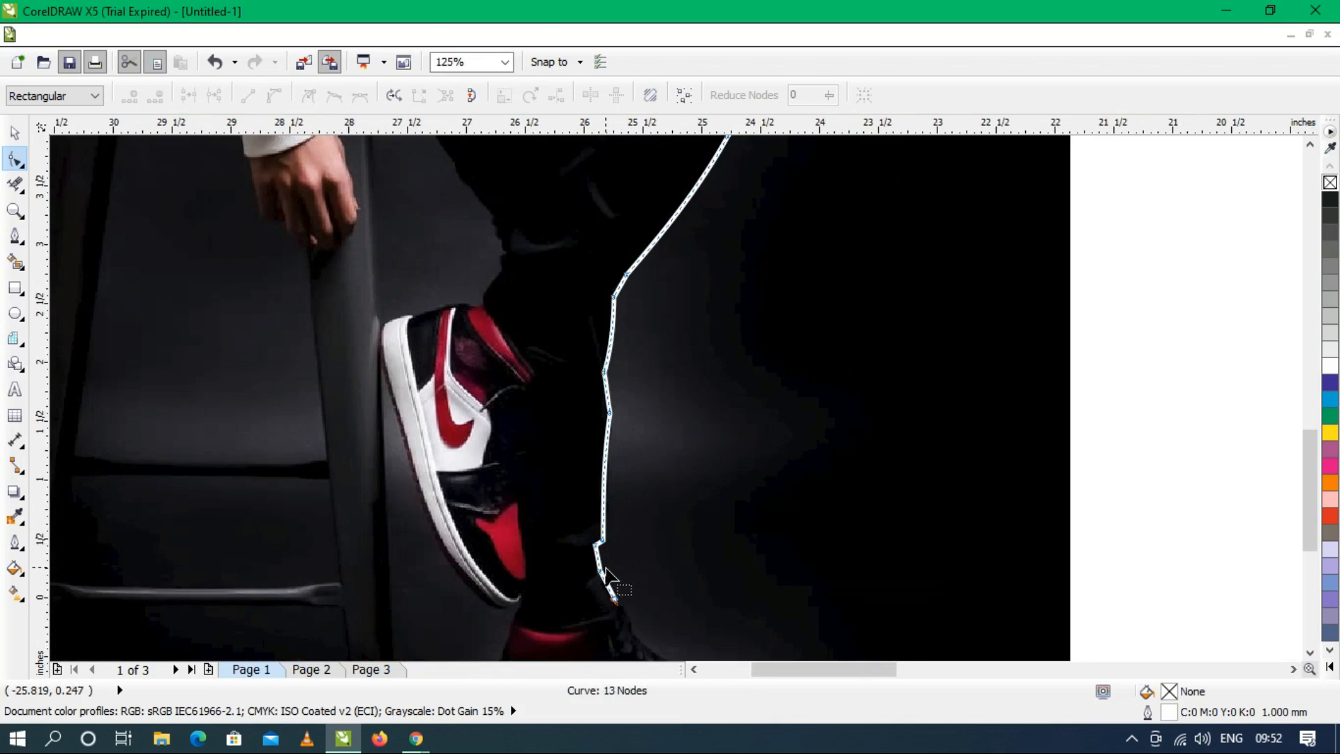
{"action": "scroll", "coordinate": [599, 561], "scroll_direction": "up", "scroll_amount": 1}
{"action": "scroll", "coordinate": [531, 254], "scroll_direction": "down", "scroll_amount": 2}
{"action": "scroll", "coordinate": [545, 302], "scroll_direction": "up", "scroll_amount": 2}
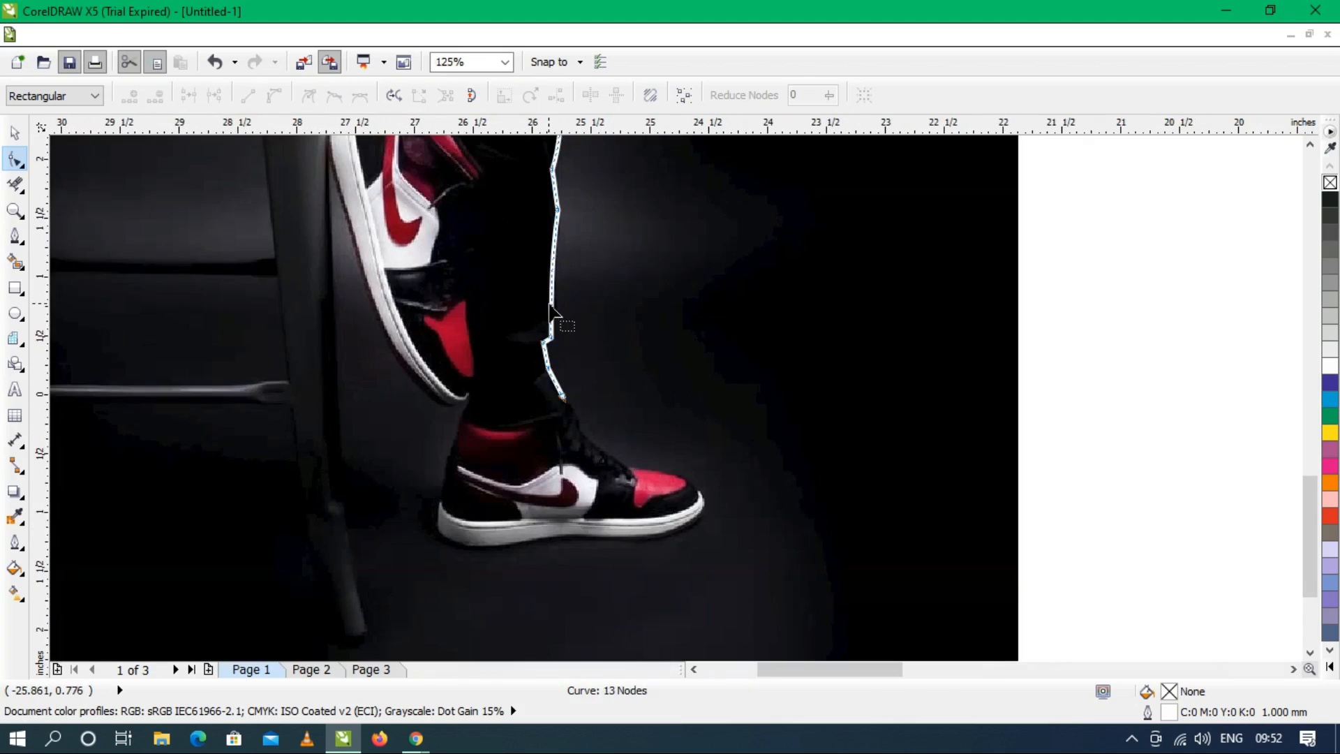
{"action": "scroll", "coordinate": [555, 349], "scroll_direction": "up", "scroll_amount": 1}
{"action": "scroll", "coordinate": [542, 275], "scroll_direction": "up", "scroll_amount": 1}
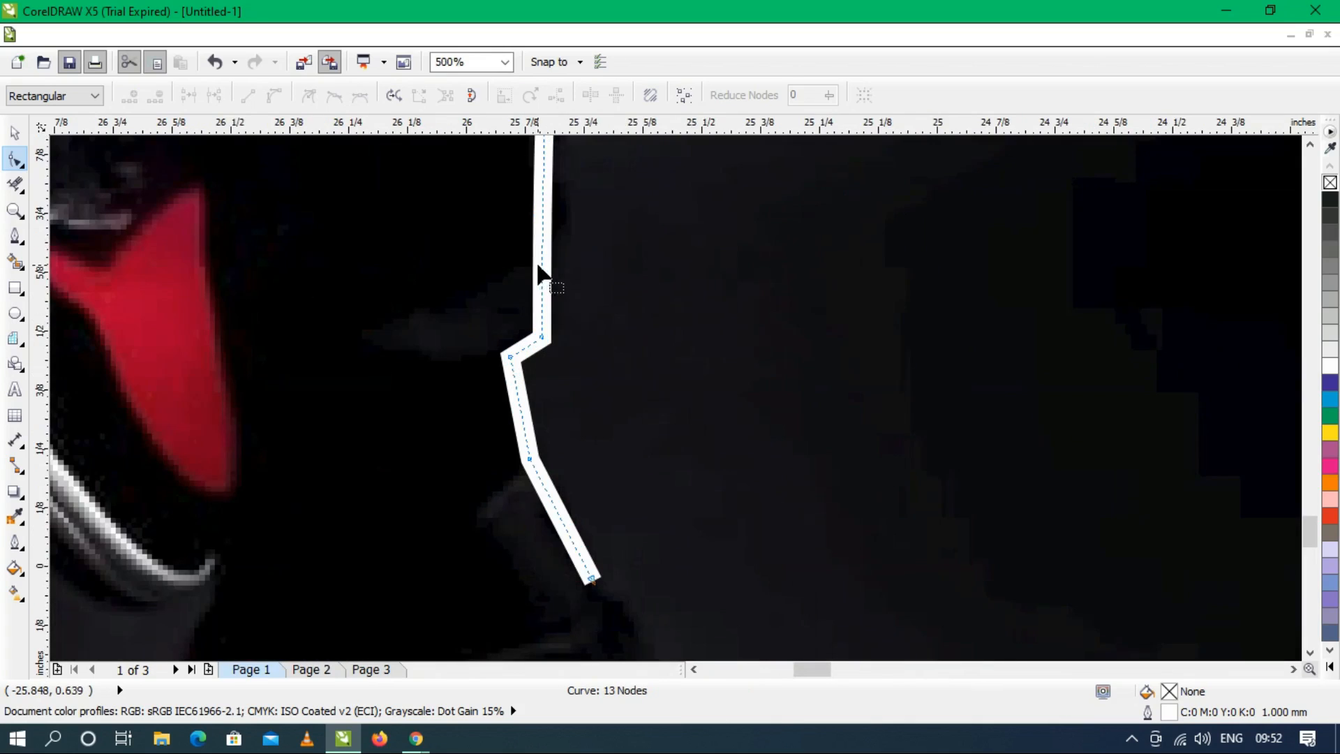
{"action": "left_click", "coordinate": [511, 358]}
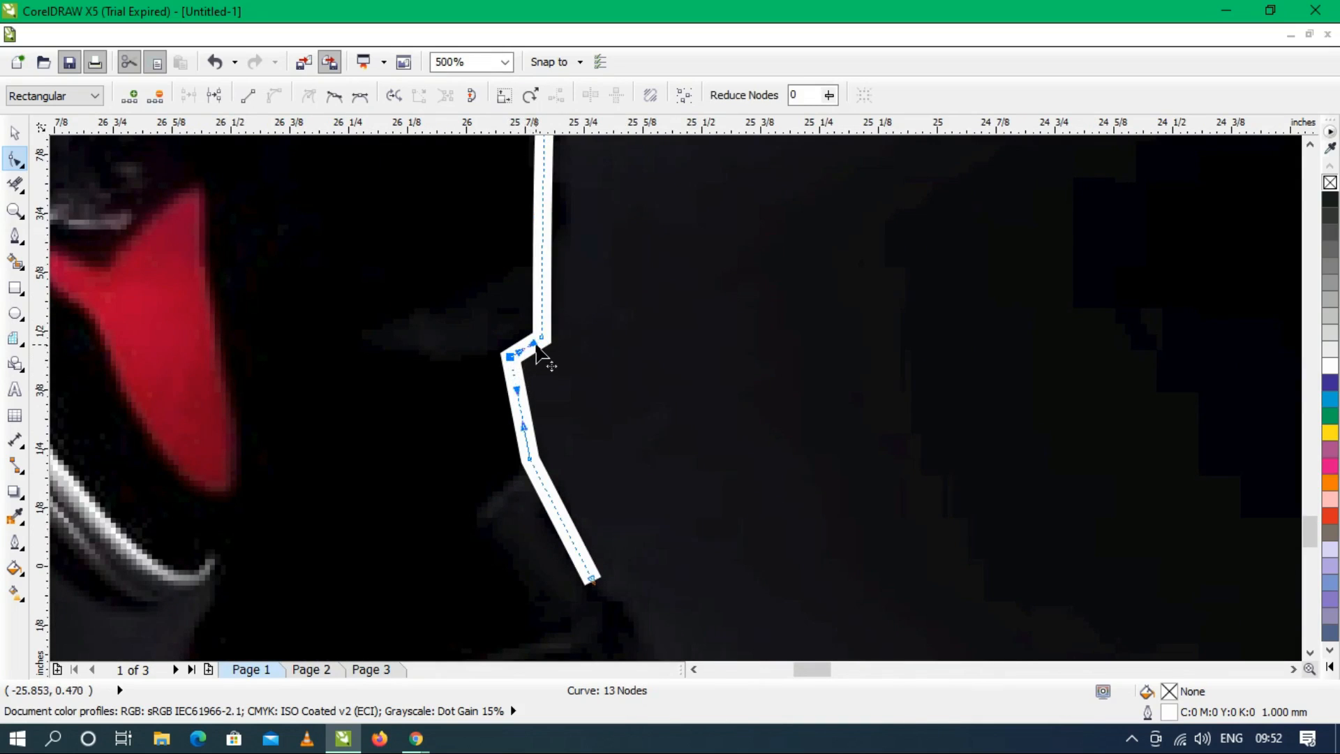
{"action": "left_click", "coordinate": [535, 345]}
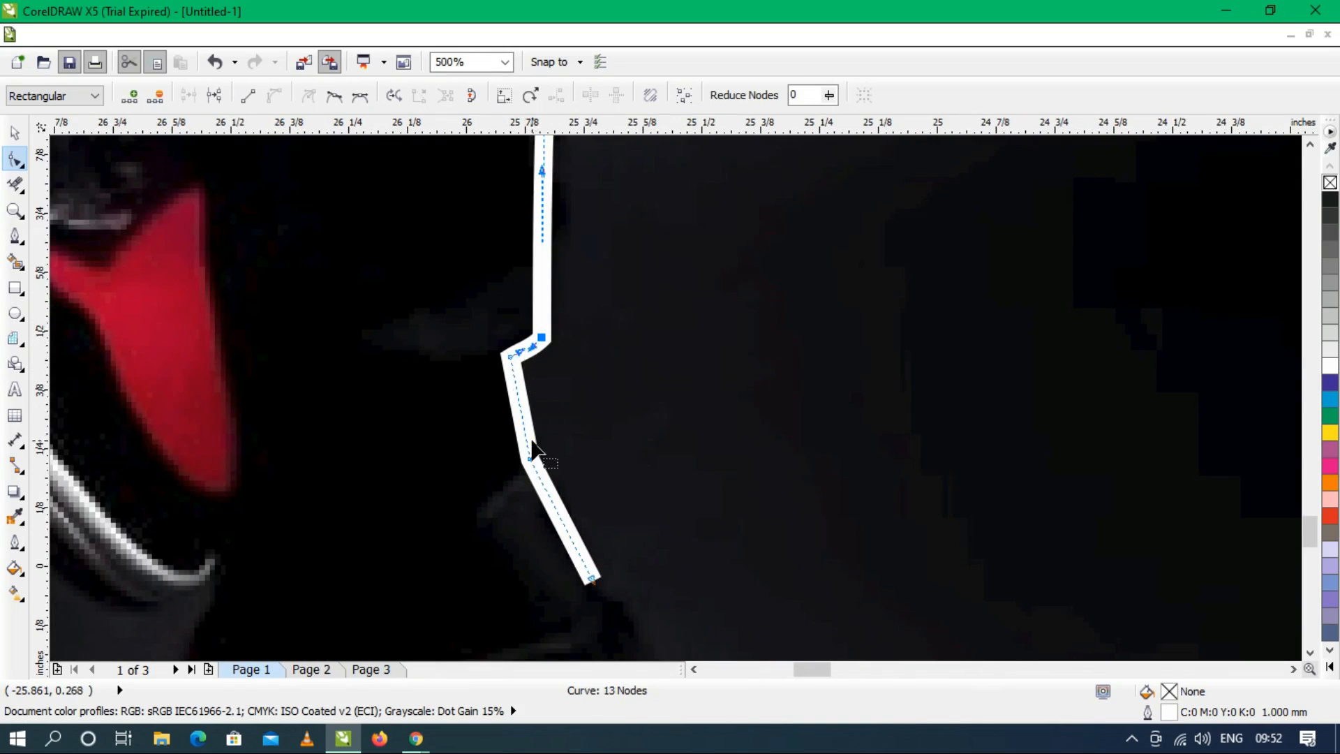
{"action": "left_click_drag", "start_coordinate": [523, 417], "coordinate": [528, 415]}
{"action": "mouse_move", "coordinate": [552, 508]}
{"action": "left_mouse_down"}
{"action": "mouse_move", "coordinate": [551, 525]}
{"action": "mouse_move", "coordinate": [568, 517]}
{"action": "left_mouse_up"}
{"action": "scroll", "coordinate": [534, 444], "scroll_direction": "down", "scroll_amount": 1}
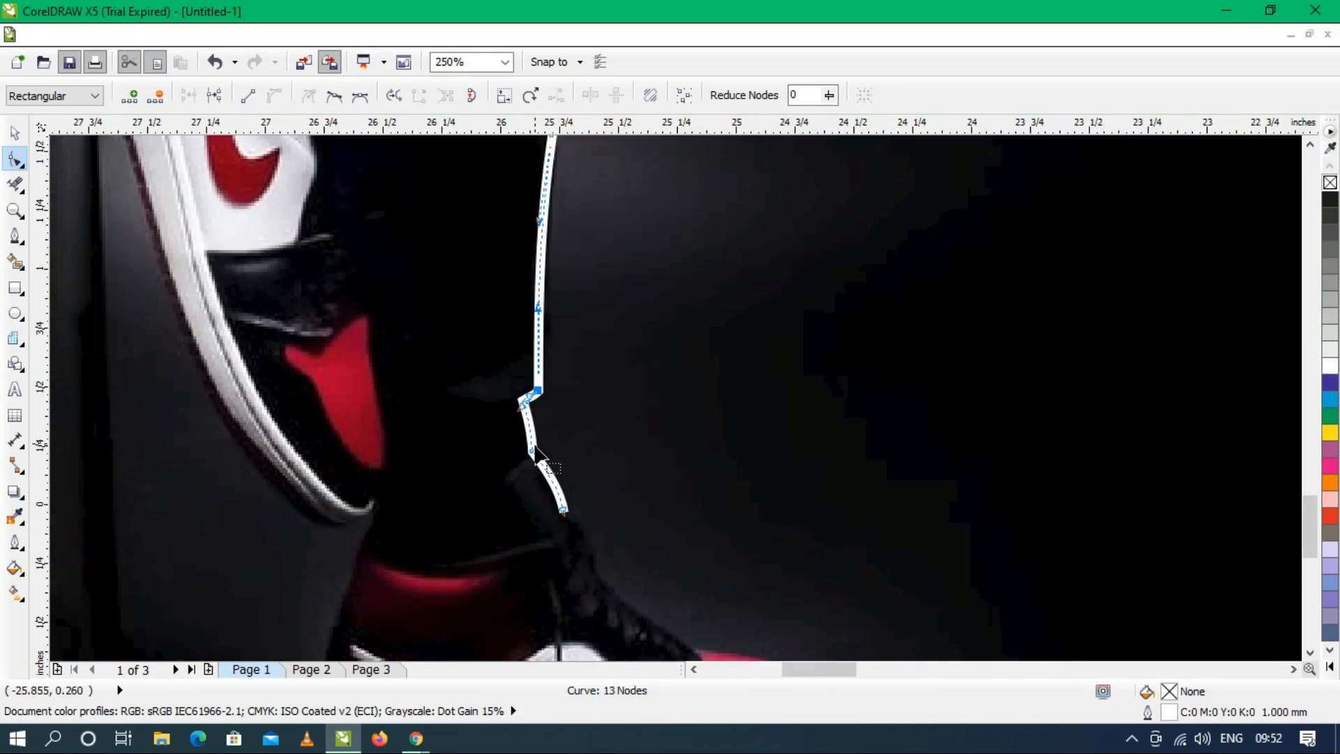
Add a drop shadow to the leg curve, extending it straight down from the thigh to the ankle.
{"action": "scroll", "coordinate": [534, 447], "scroll_direction": "down", "scroll_amount": 1}
{"action": "scroll", "coordinate": [535, 451], "scroll_direction": "down", "scroll_amount": 1}
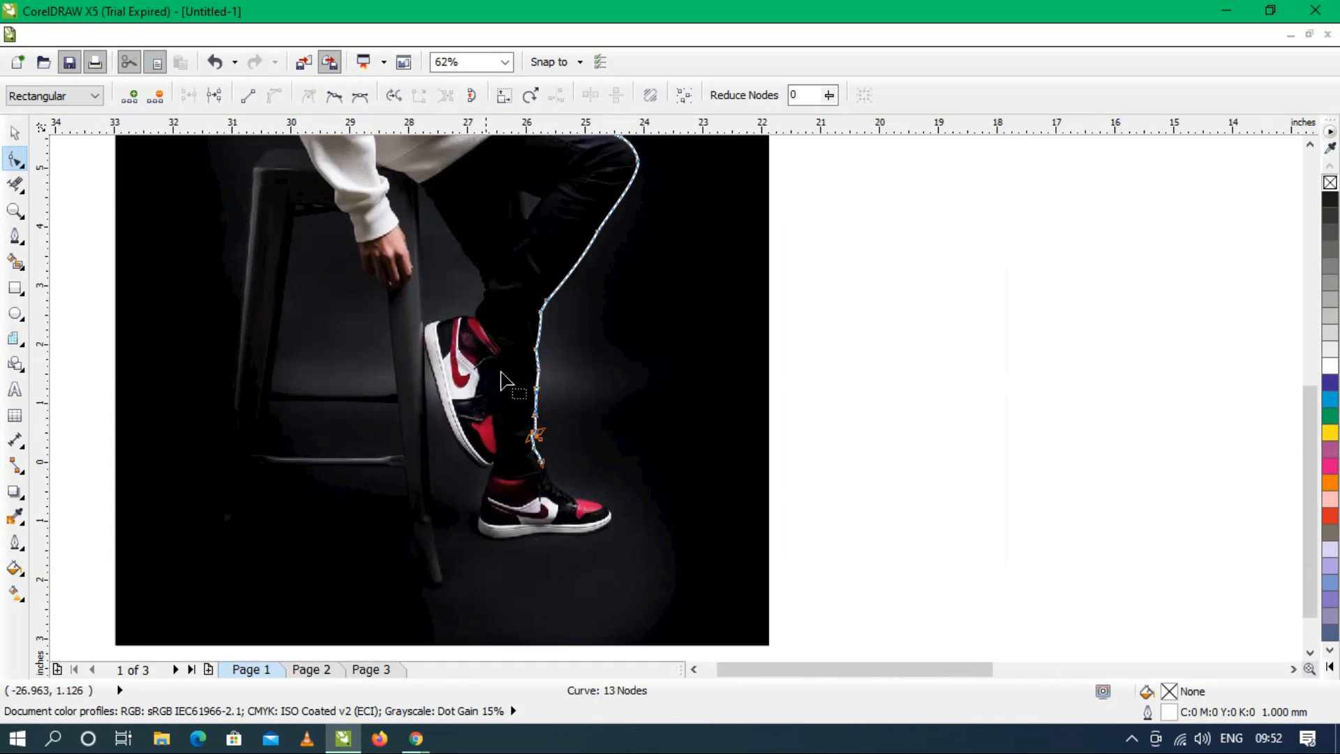
{"action": "scroll", "coordinate": [543, 336], "scroll_direction": "down", "scroll_amount": 1}
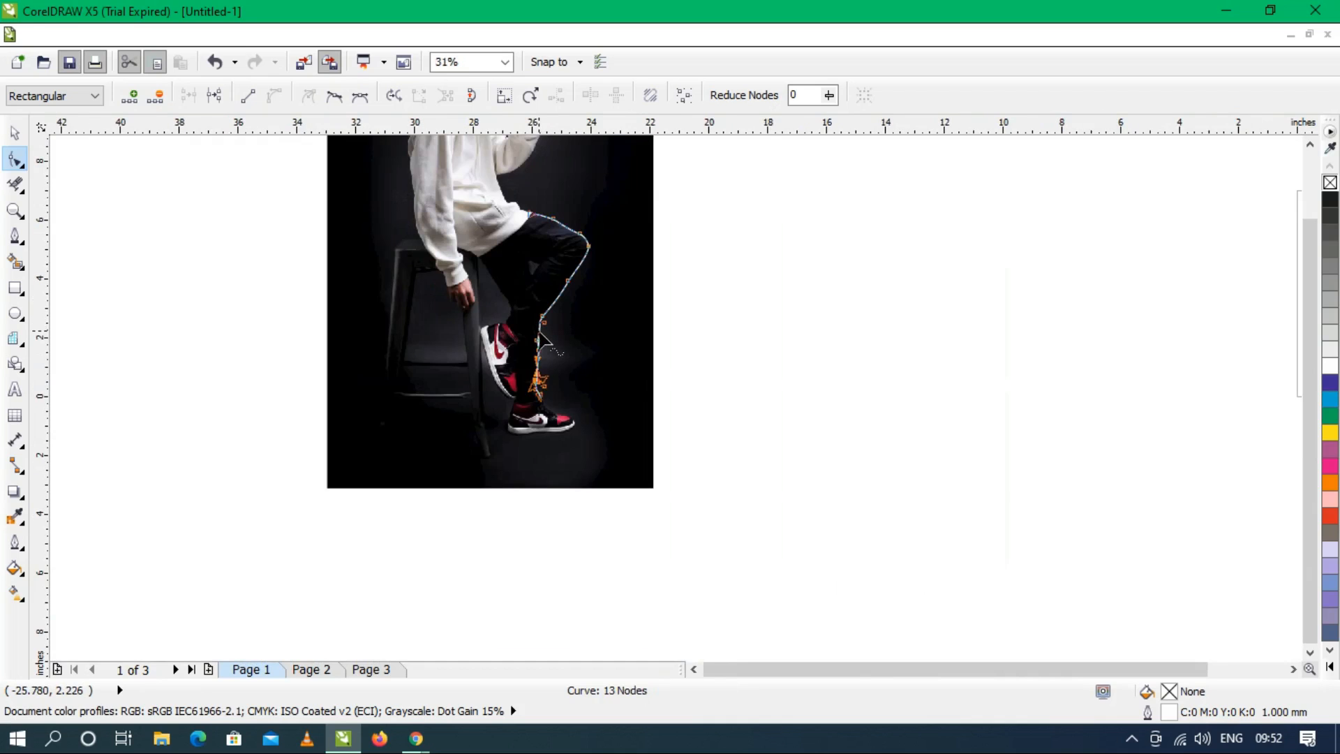
{"action": "scroll", "coordinate": [534, 230], "scroll_direction": "up", "scroll_amount": 1}
{"action": "left_click", "coordinate": [17, 135]}
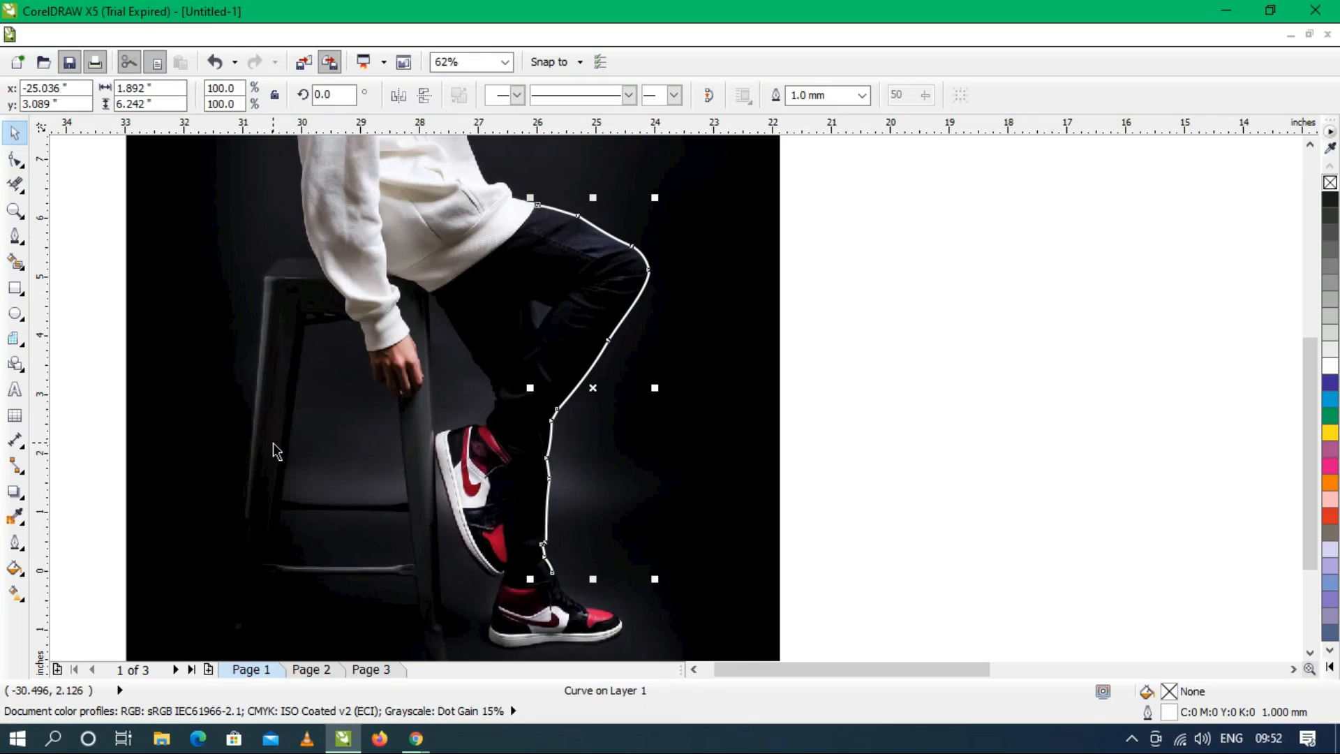
{"action": "left_click", "coordinate": [7, 491]}
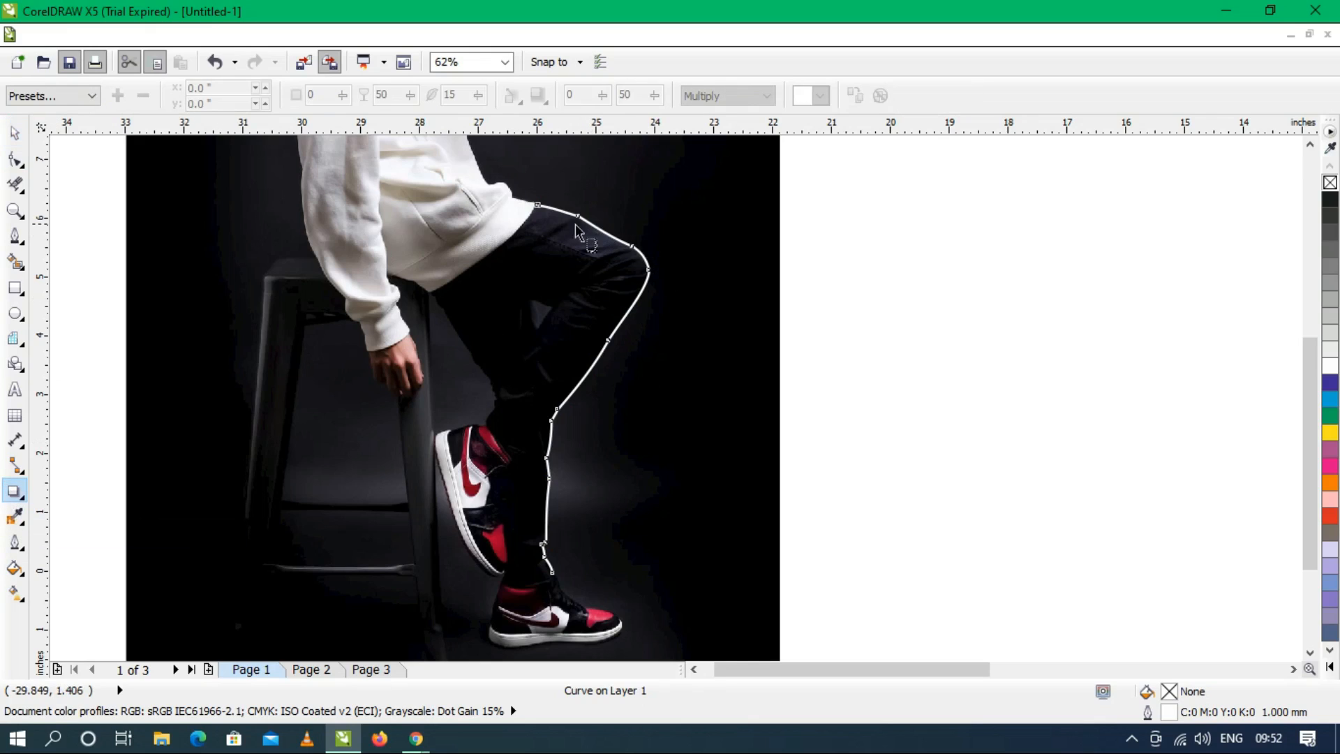
{"action": "left_click_drag", "start_coordinate": [538, 206], "coordinate": [599, 576]}
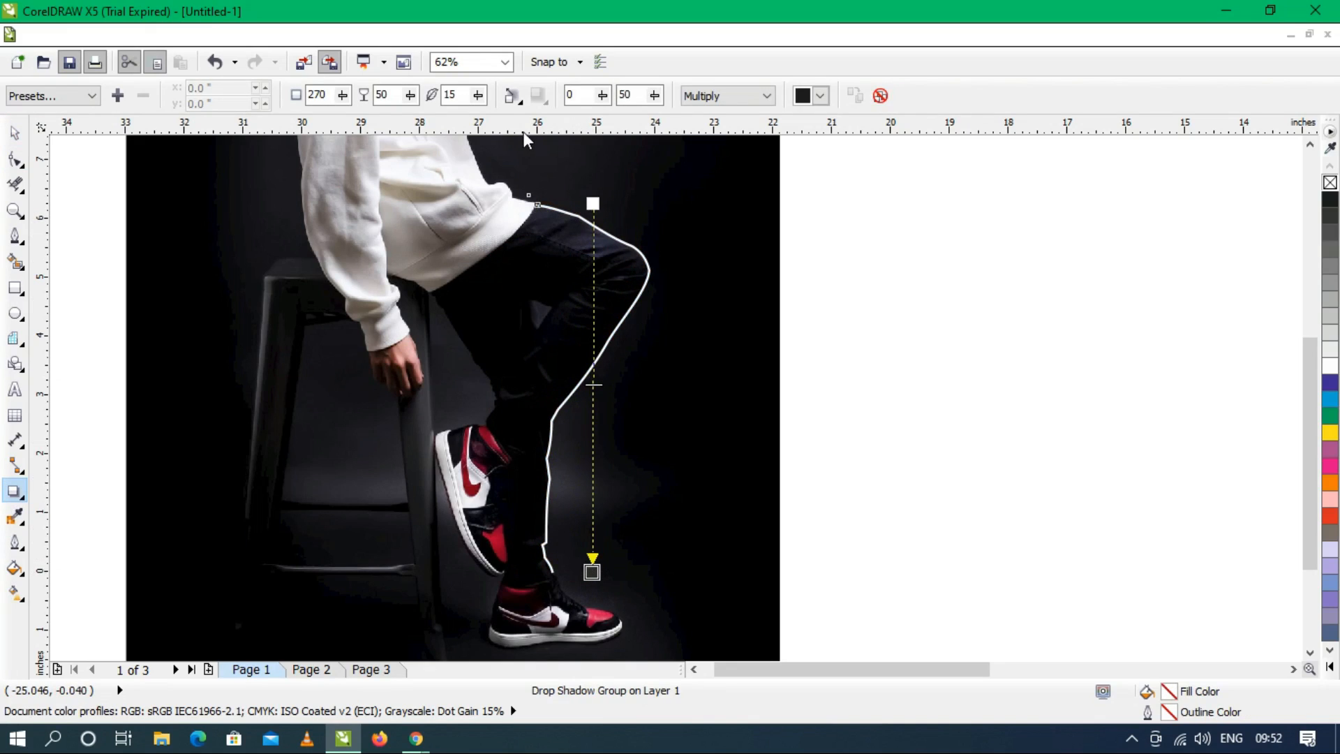
Set the drop shadow's colour to magenta pink and its feathering direction to Outside.
{"action": "left_click", "coordinate": [822, 96]}
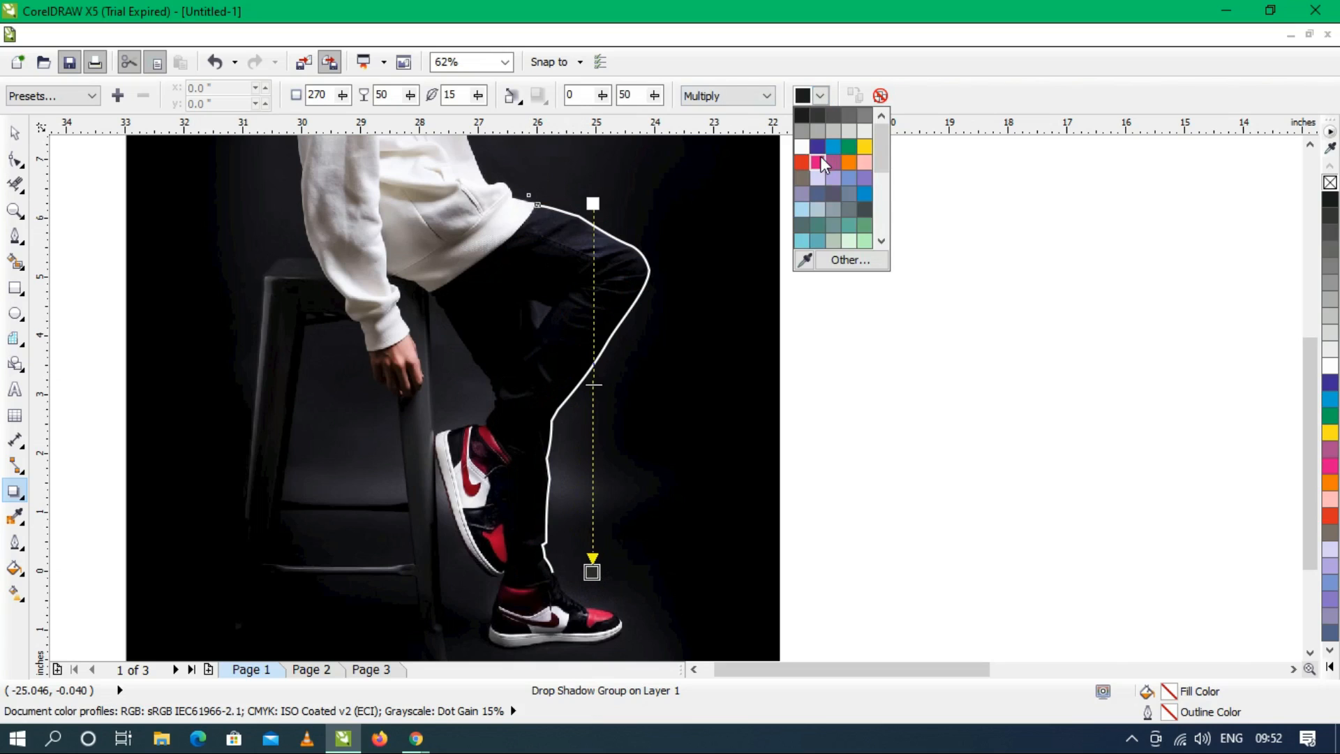
{"action": "left_click", "coordinate": [829, 165]}
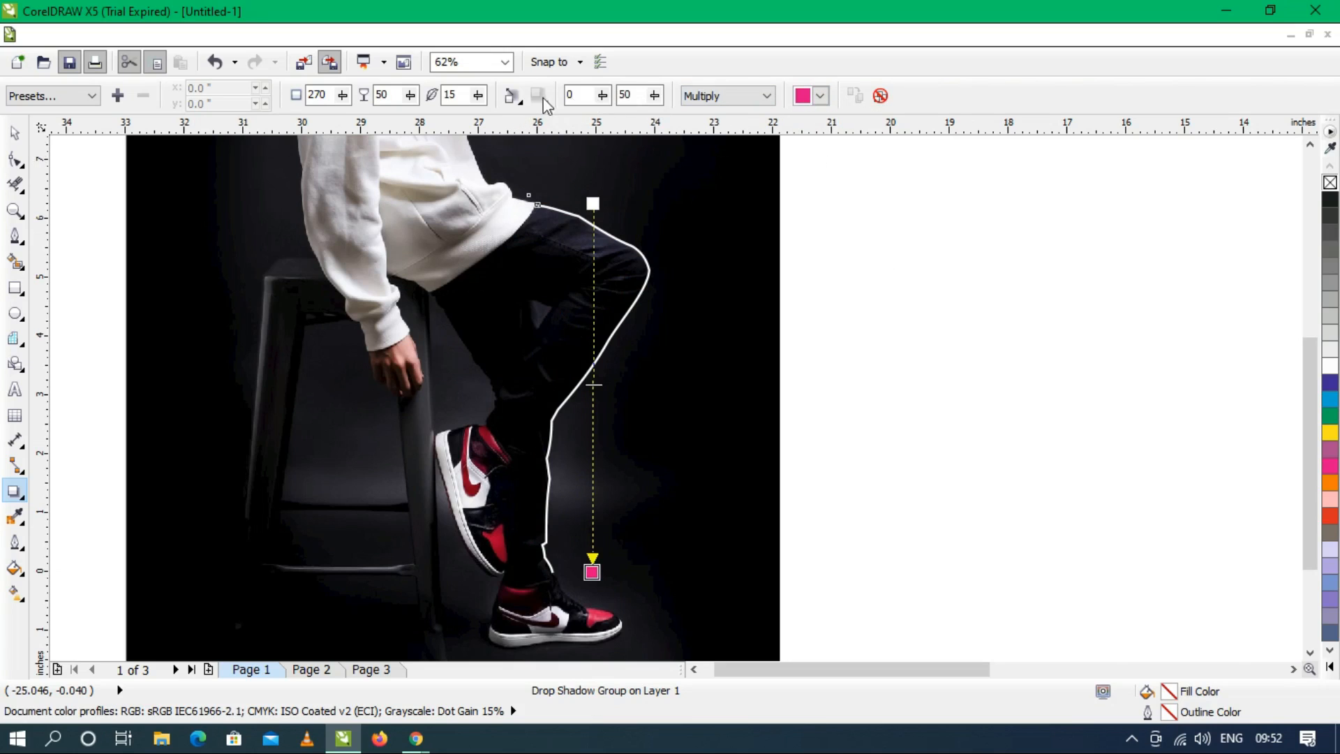
{"action": "left_click", "coordinate": [519, 103]}
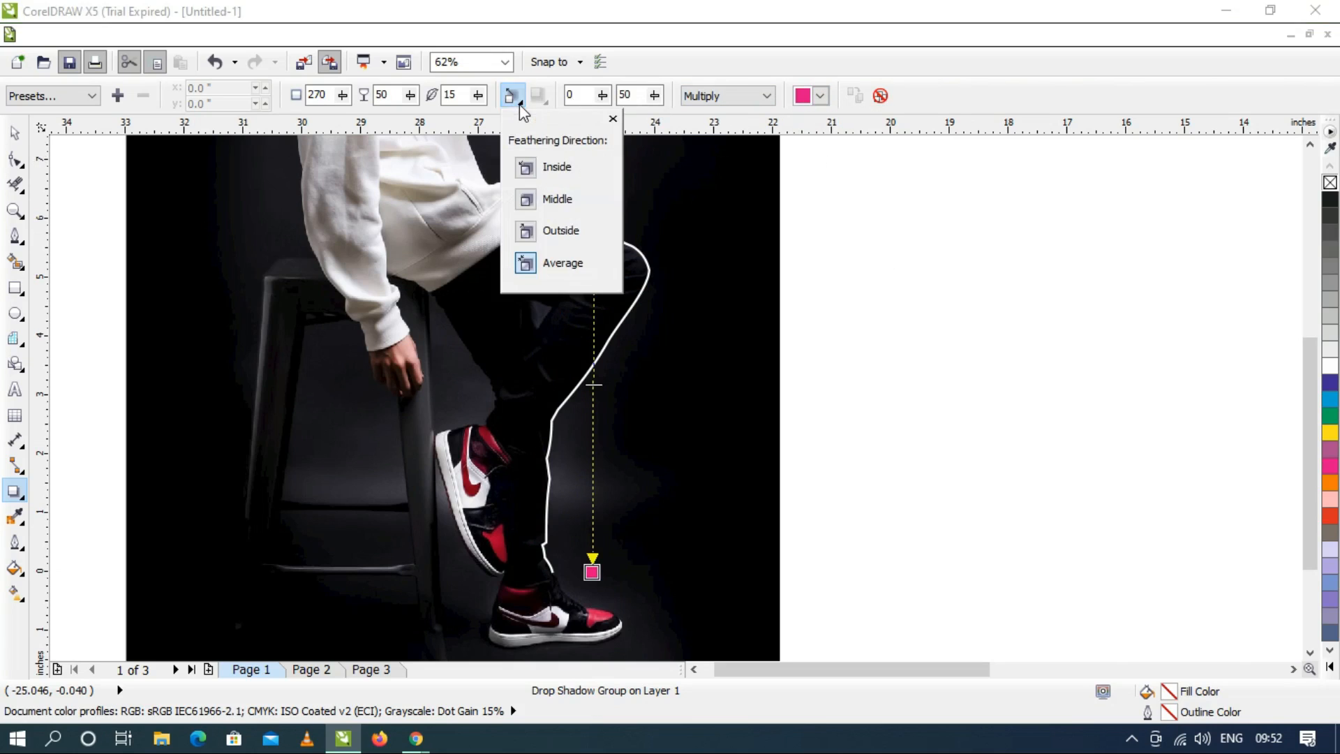
{"action": "left_click", "coordinate": [526, 231]}
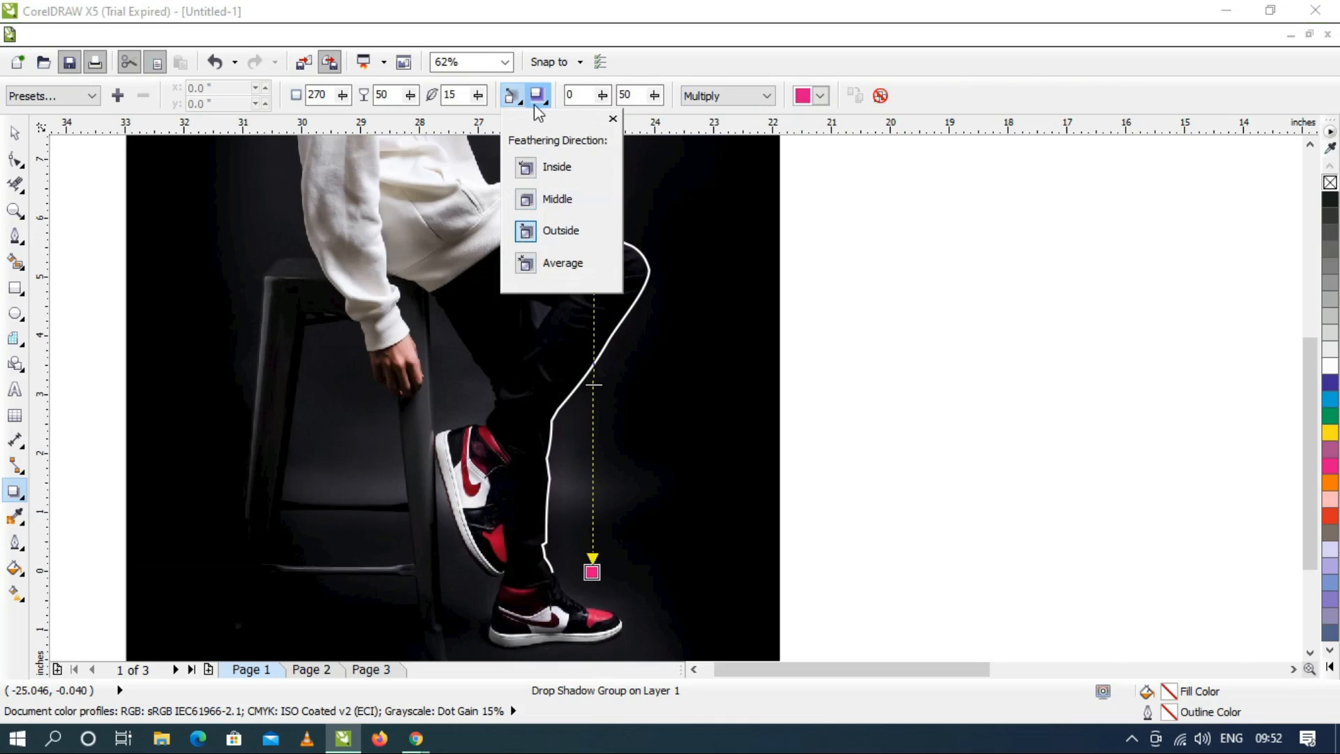
{"action": "left_click", "coordinate": [718, 253]}
Set the drop shadow's blend mode to Normal and raise its opacity to 80.
{"action": "left_click", "coordinate": [766, 96]}
{"action": "left_click", "coordinate": [694, 113]}
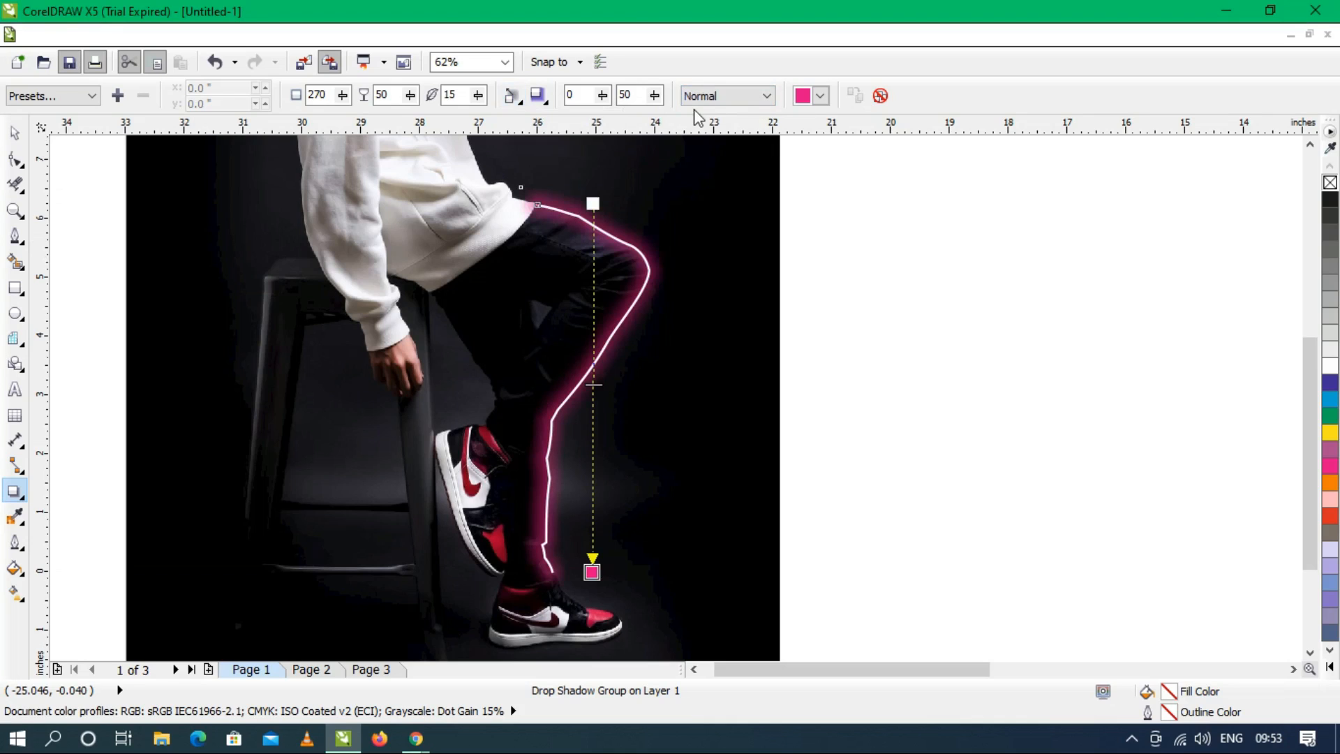
{"action": "left_click_drag", "start_coordinate": [593, 384], "coordinate": [595, 503]}
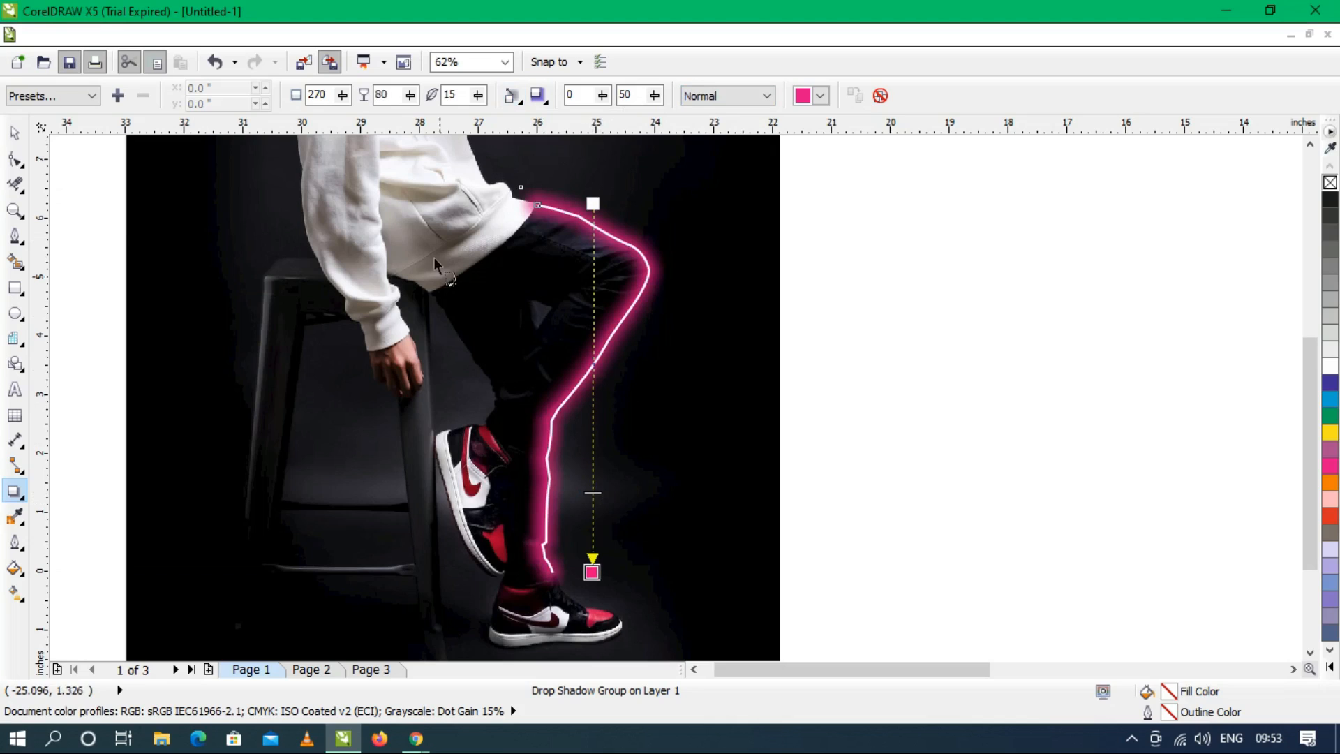
Reduce the drop shadow's feathering to 6 and finish editing the shadow.
{"action": "left_click_drag", "start_coordinate": [479, 97], "coordinate": [481, 101]}
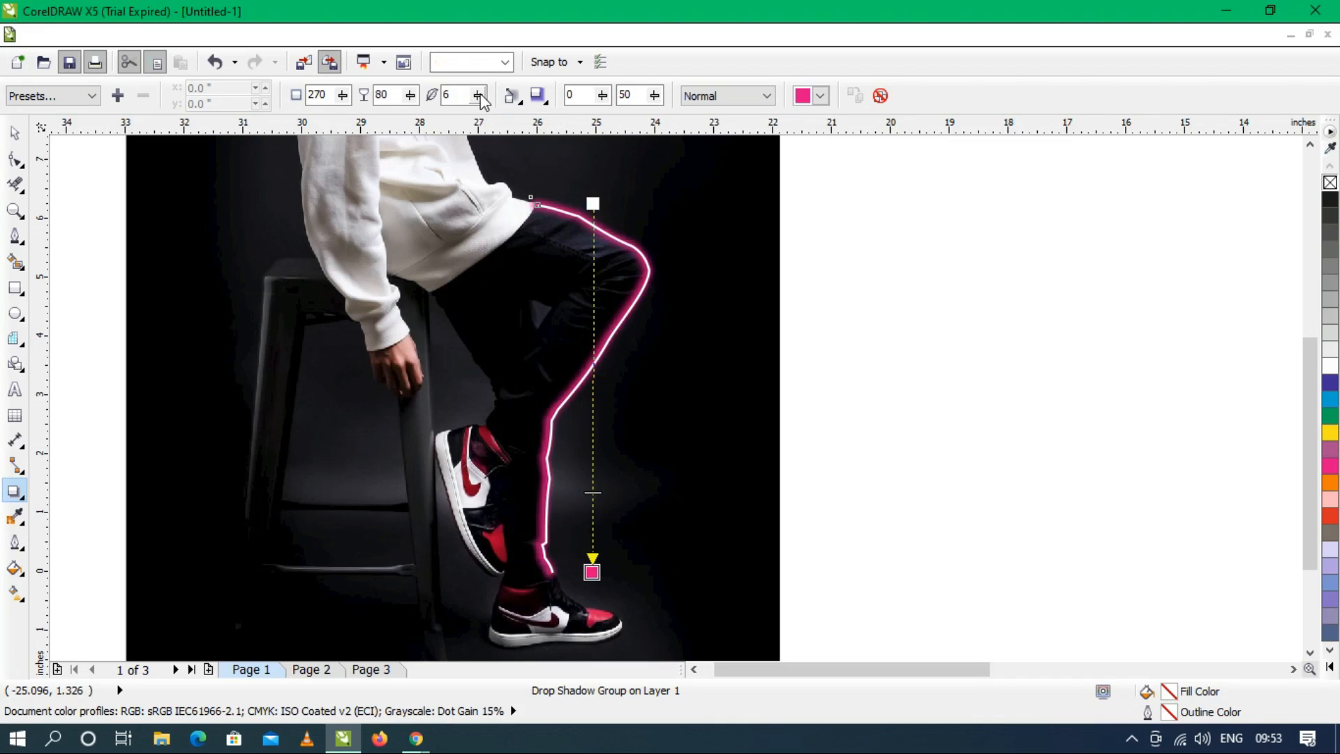
{"action": "left_click", "coordinate": [482, 101]}
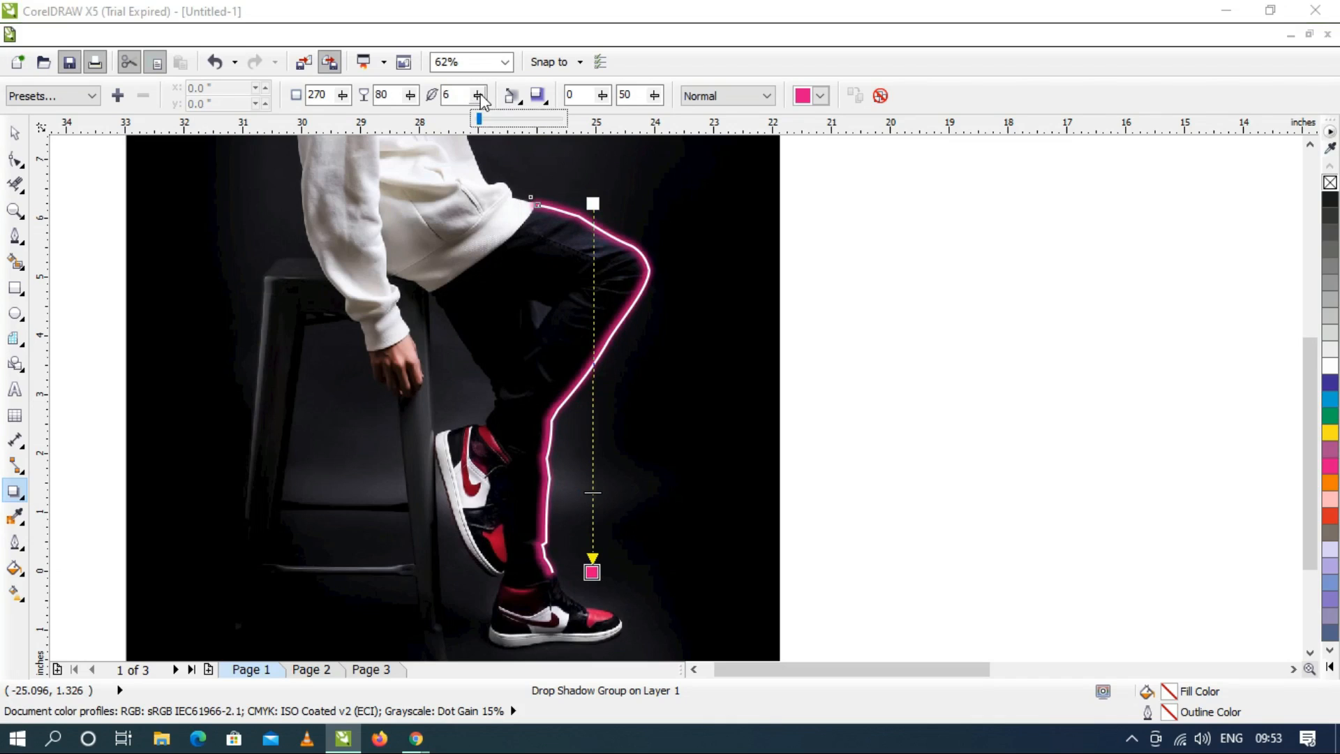
{"action": "left_click", "coordinate": [13, 133]}
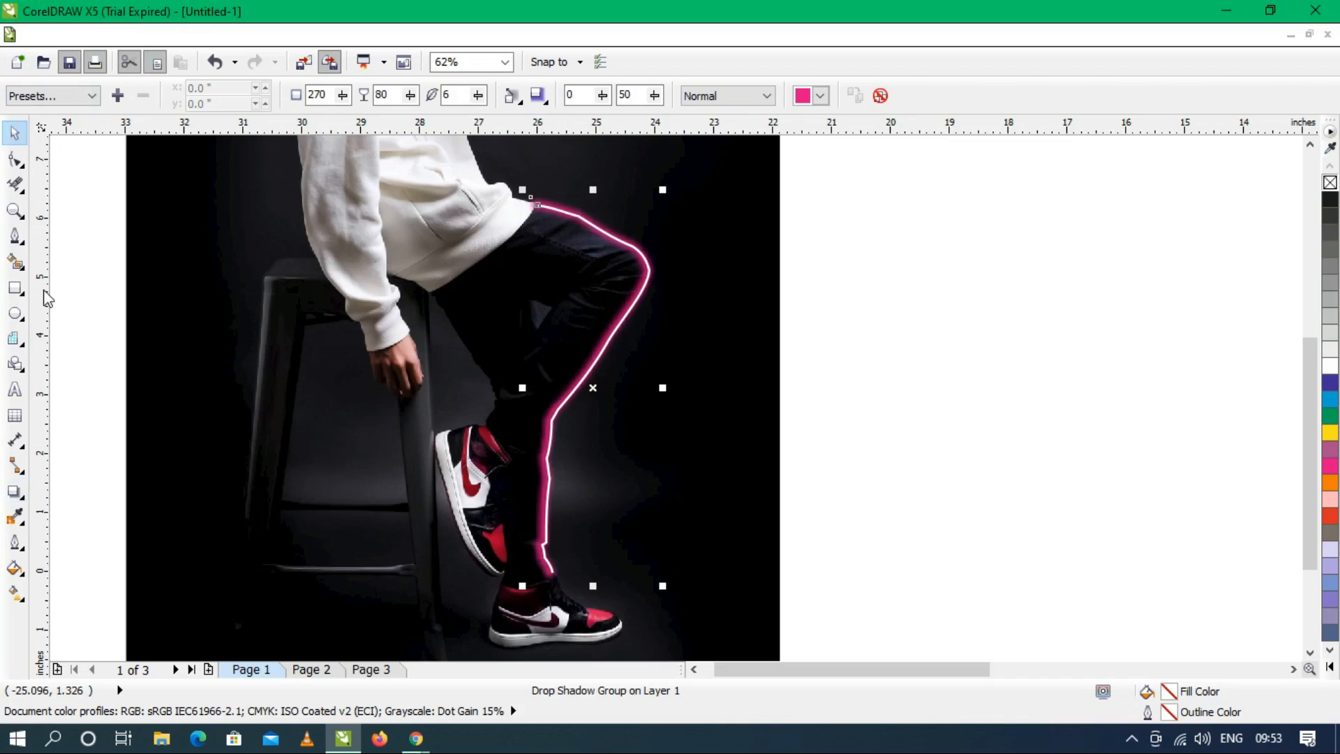
Trace the underside of the raised leg with the Pen tool, from the hoodie's hem down to the raised shoe, about 1.1 by 2.25 inches.
{"action": "left_click", "coordinate": [13, 239]}
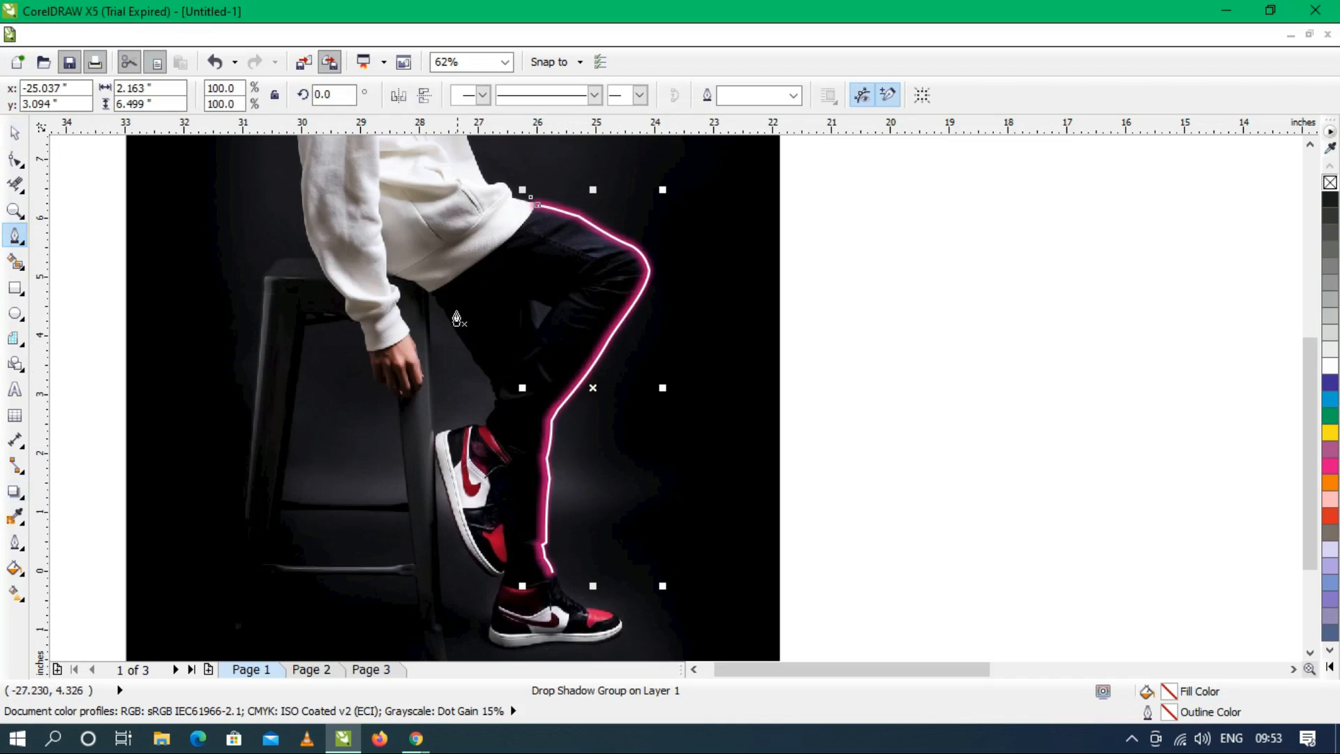
{"action": "scroll", "coordinate": [436, 309], "scroll_direction": "up", "scroll_amount": 2}
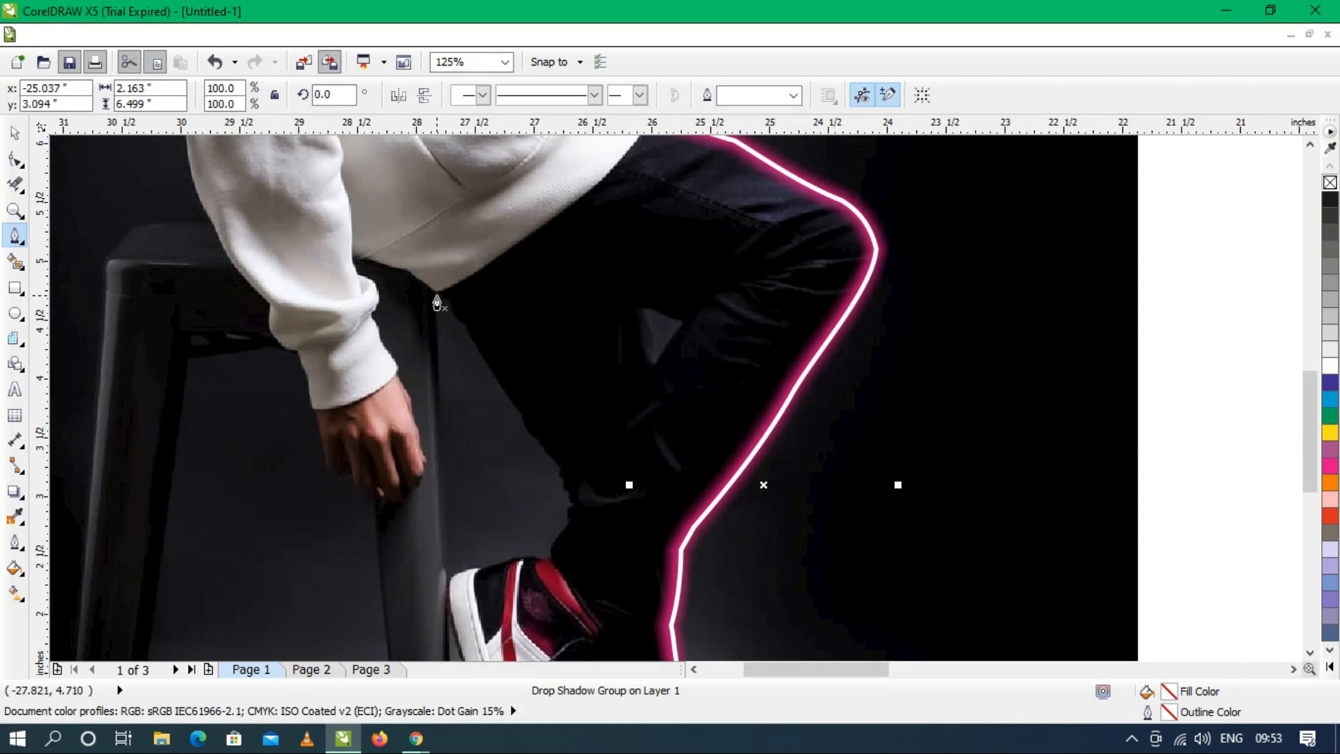
{"action": "left_click", "coordinate": [438, 294]}
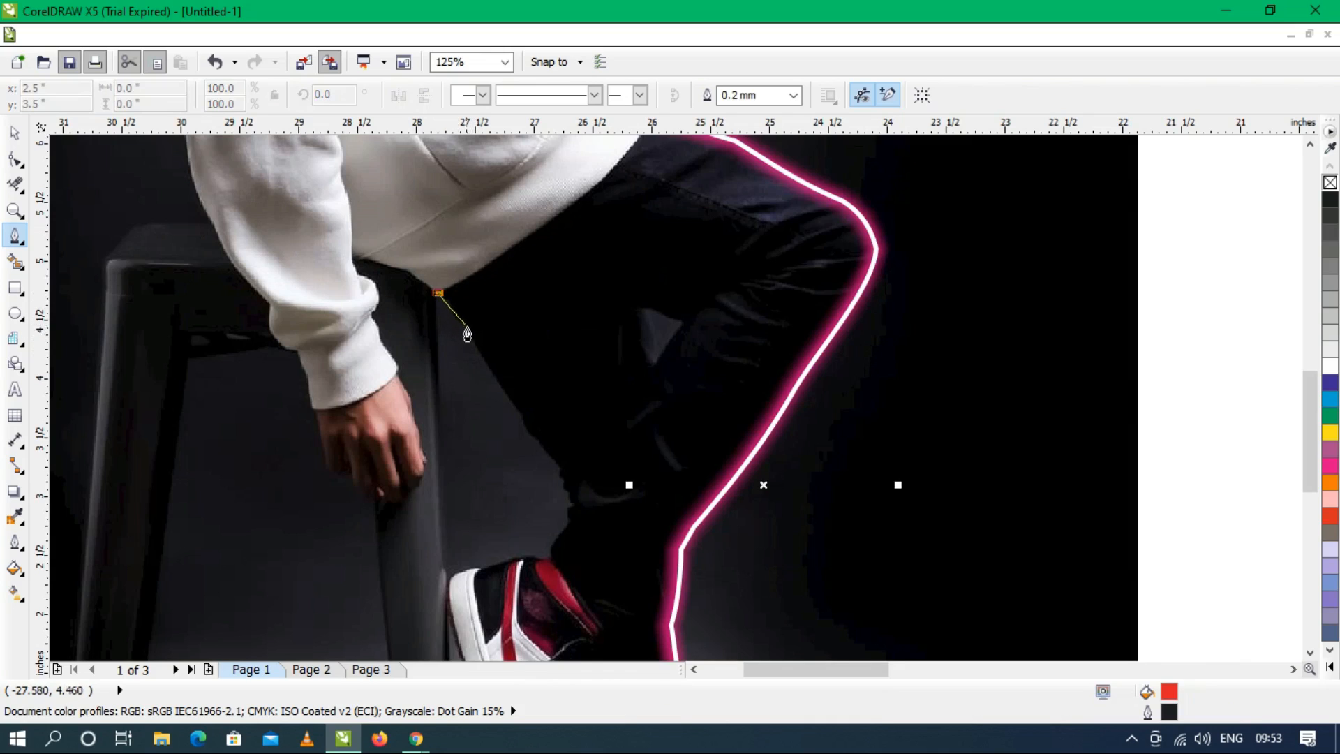
{"action": "left_click", "coordinate": [523, 417]}
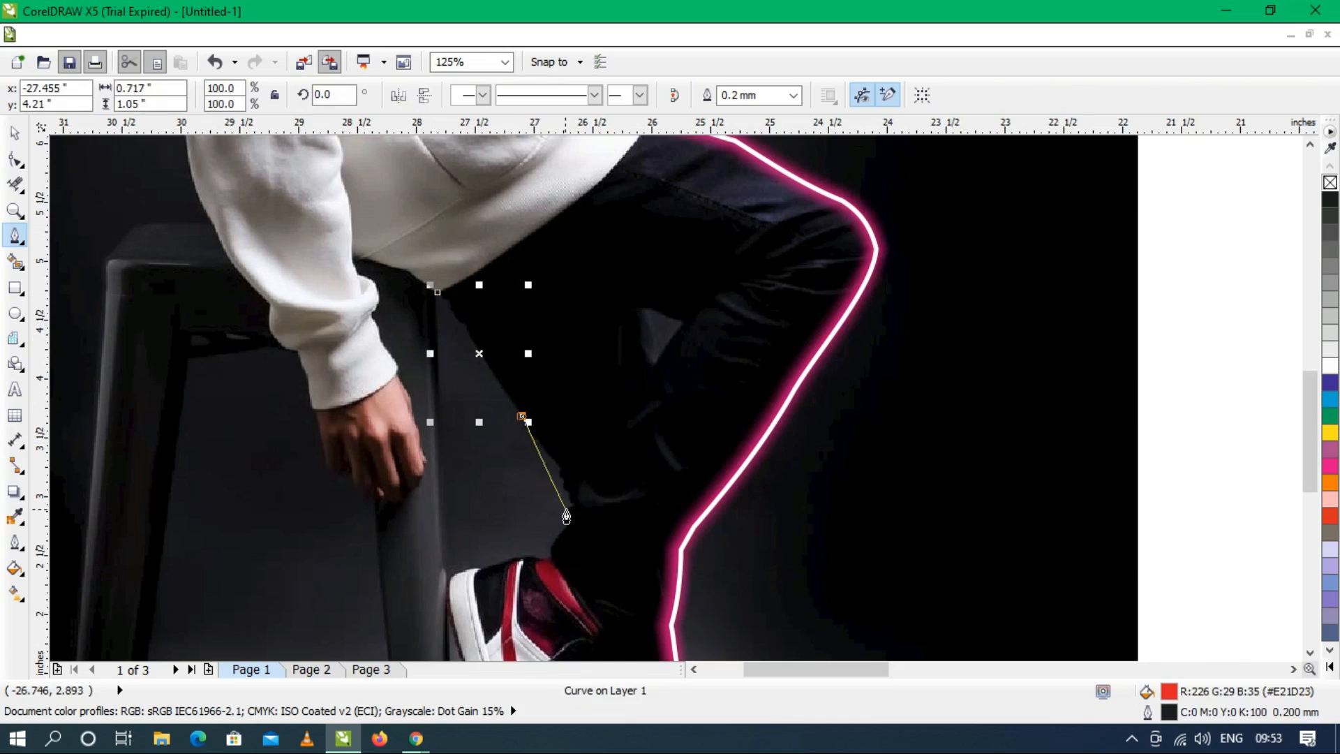
{"action": "left_click", "coordinate": [561, 469]}
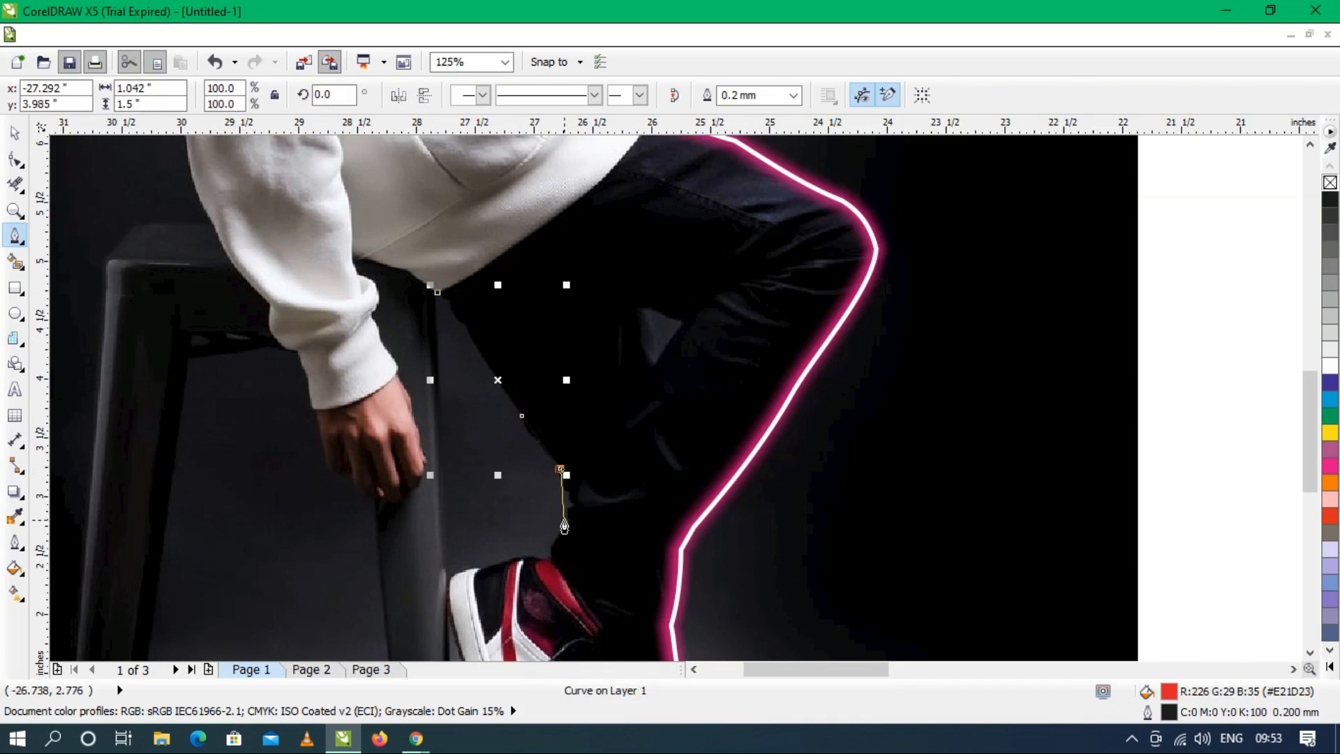
{"action": "left_click", "coordinate": [568, 515]}
{"action": "left_click", "coordinate": [551, 557]}
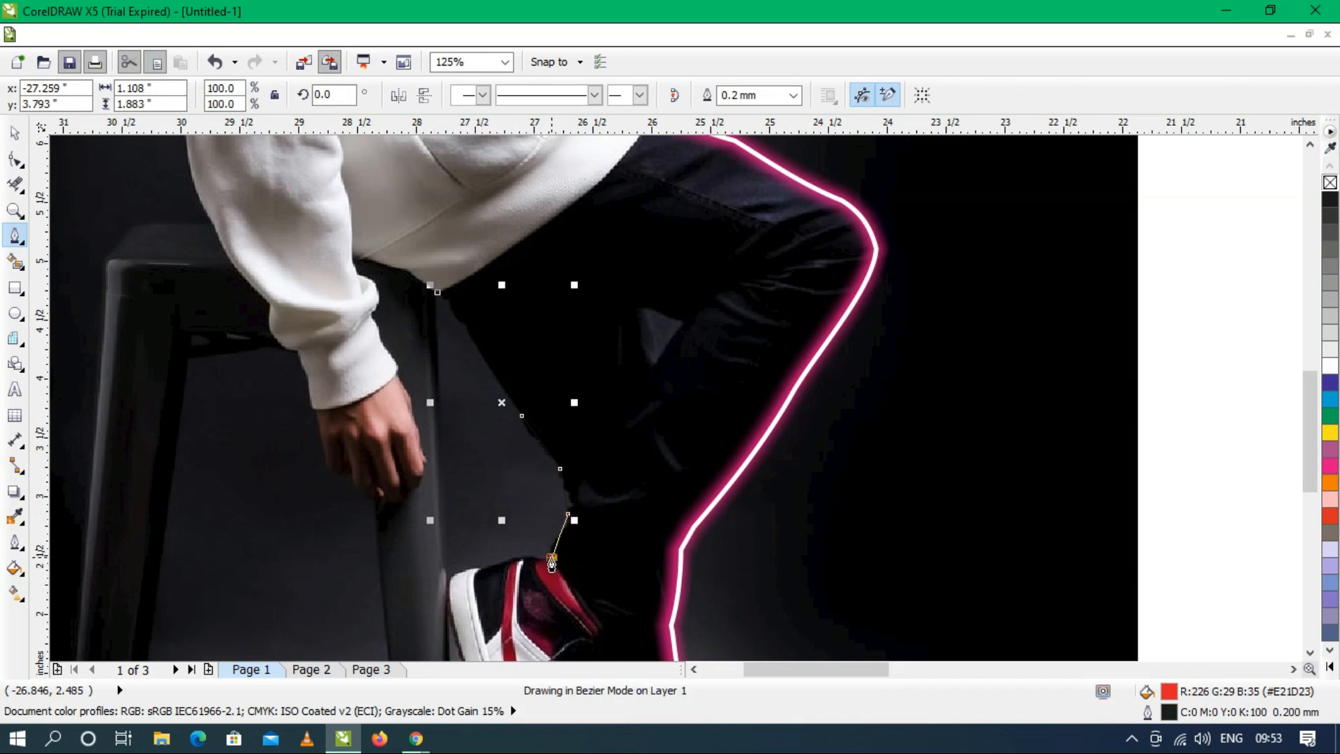
{"action": "scroll", "coordinate": [571, 501], "scroll_direction": "down", "scroll_amount": 2}
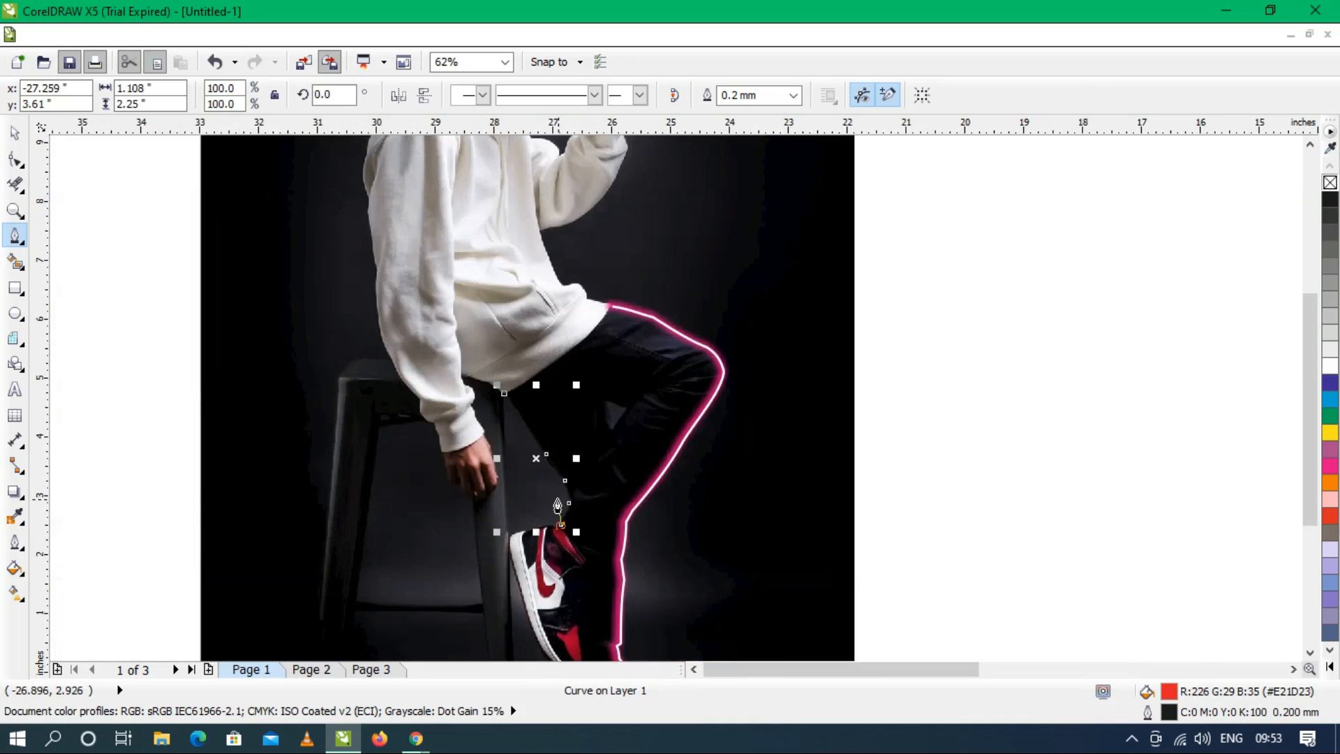
{"action": "scroll", "coordinate": [558, 504], "scroll_direction": "down", "scroll_amount": 1}
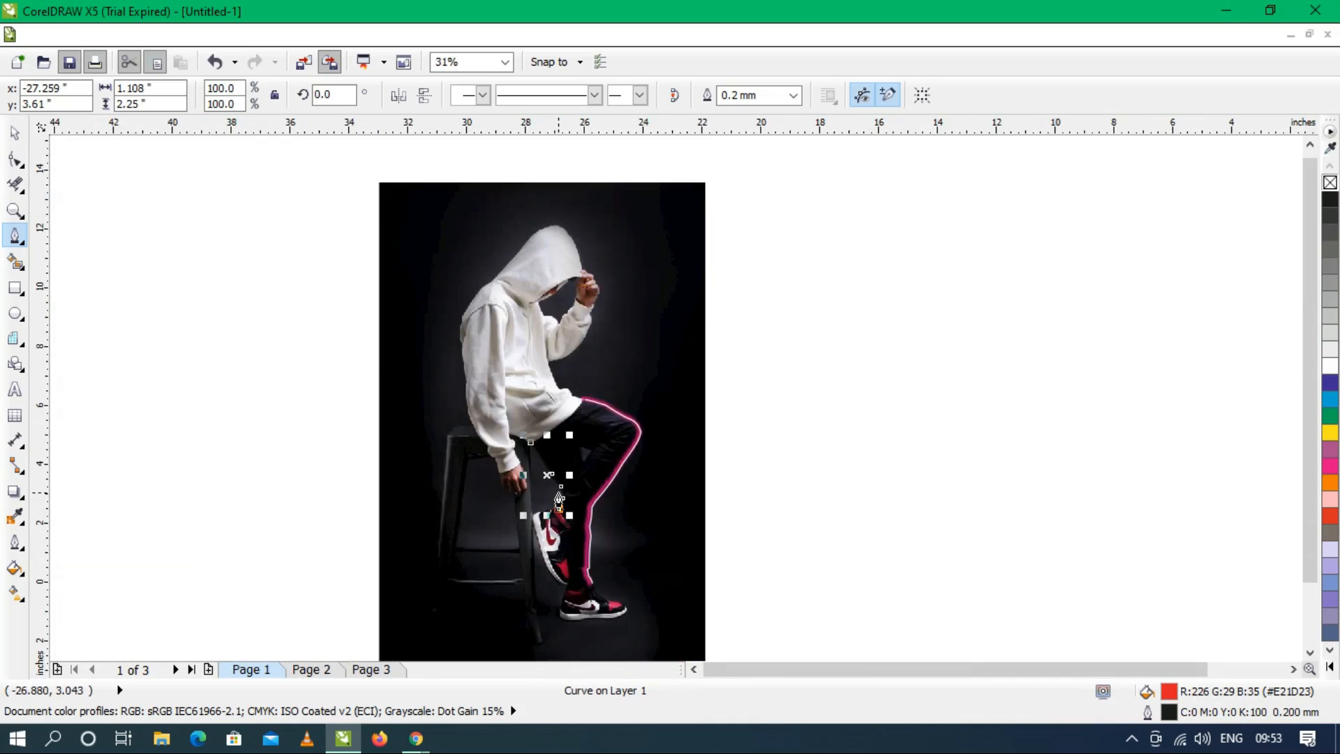
{"action": "scroll", "coordinate": [560, 498], "scroll_direction": "up", "scroll_amount": 1}
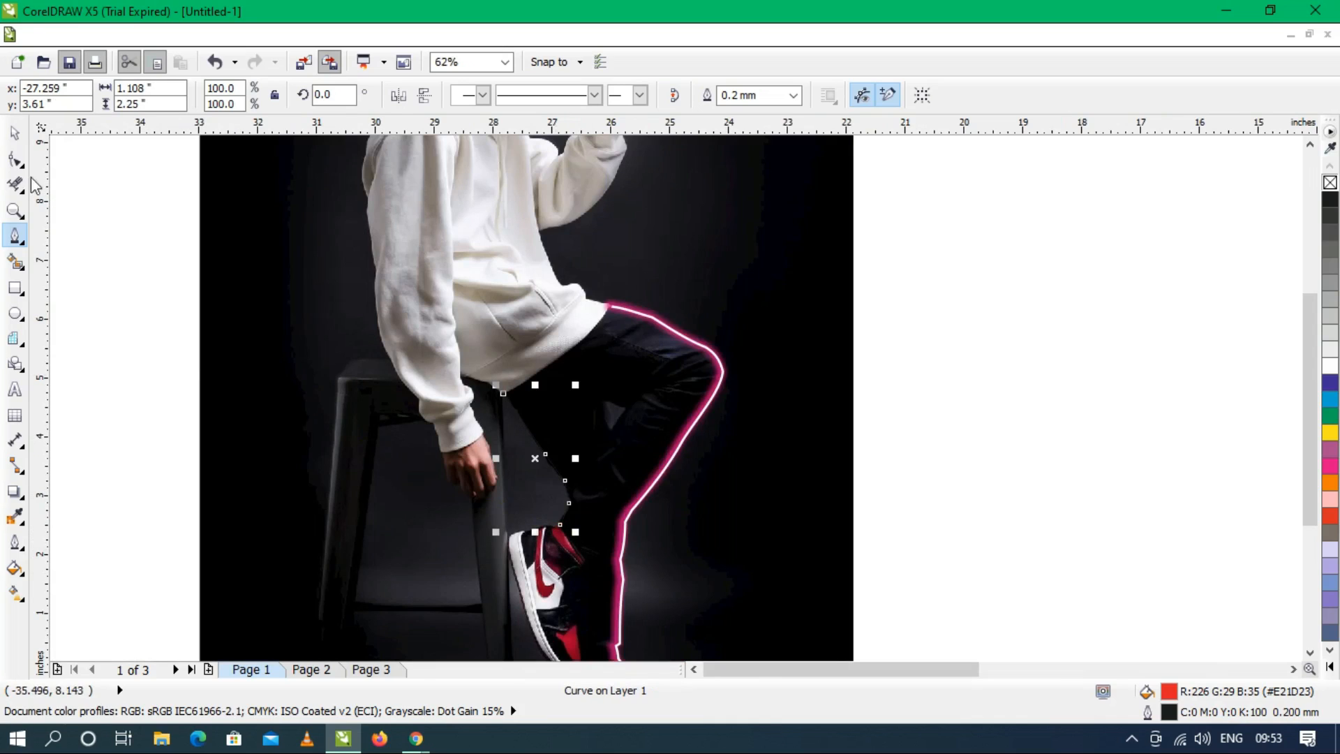
Set the new leg curve's outline width to 1.0 mm and its outline colour to white.
{"action": "left_click", "coordinate": [794, 95]}
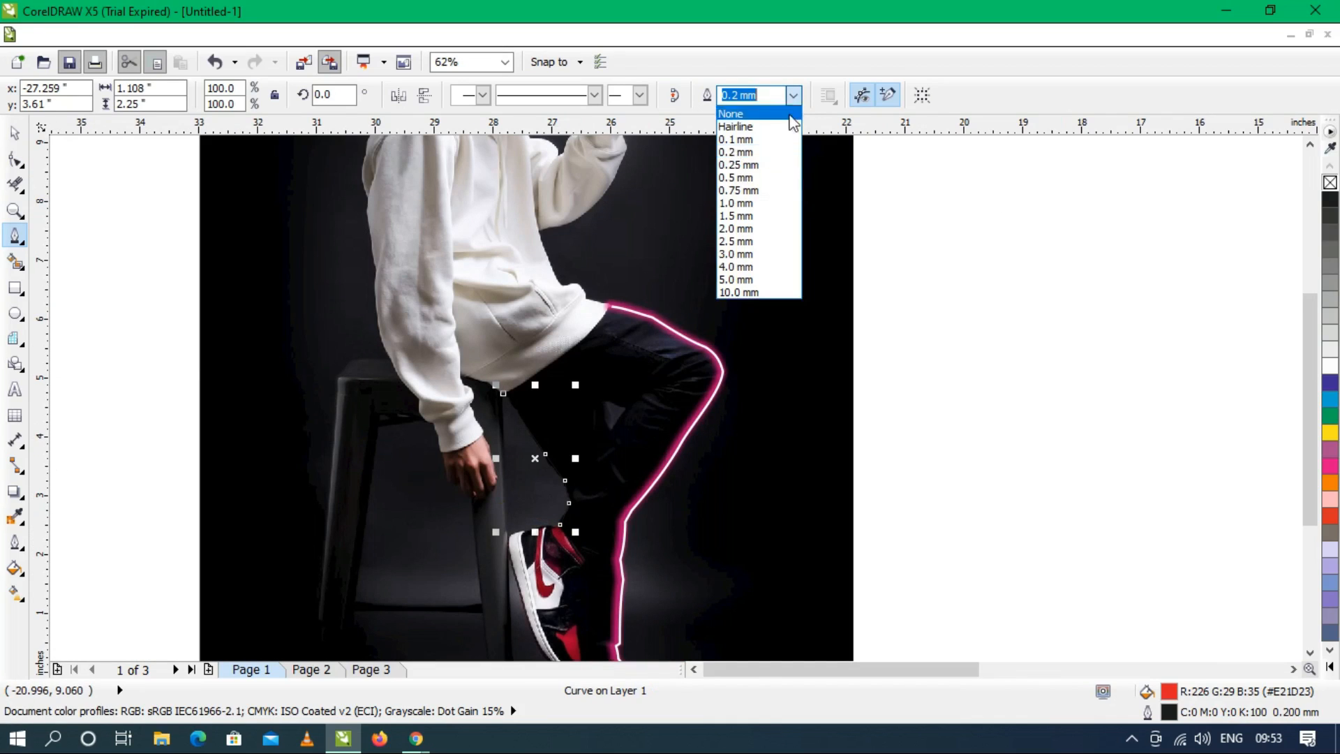
{"action": "left_click", "coordinate": [740, 207]}
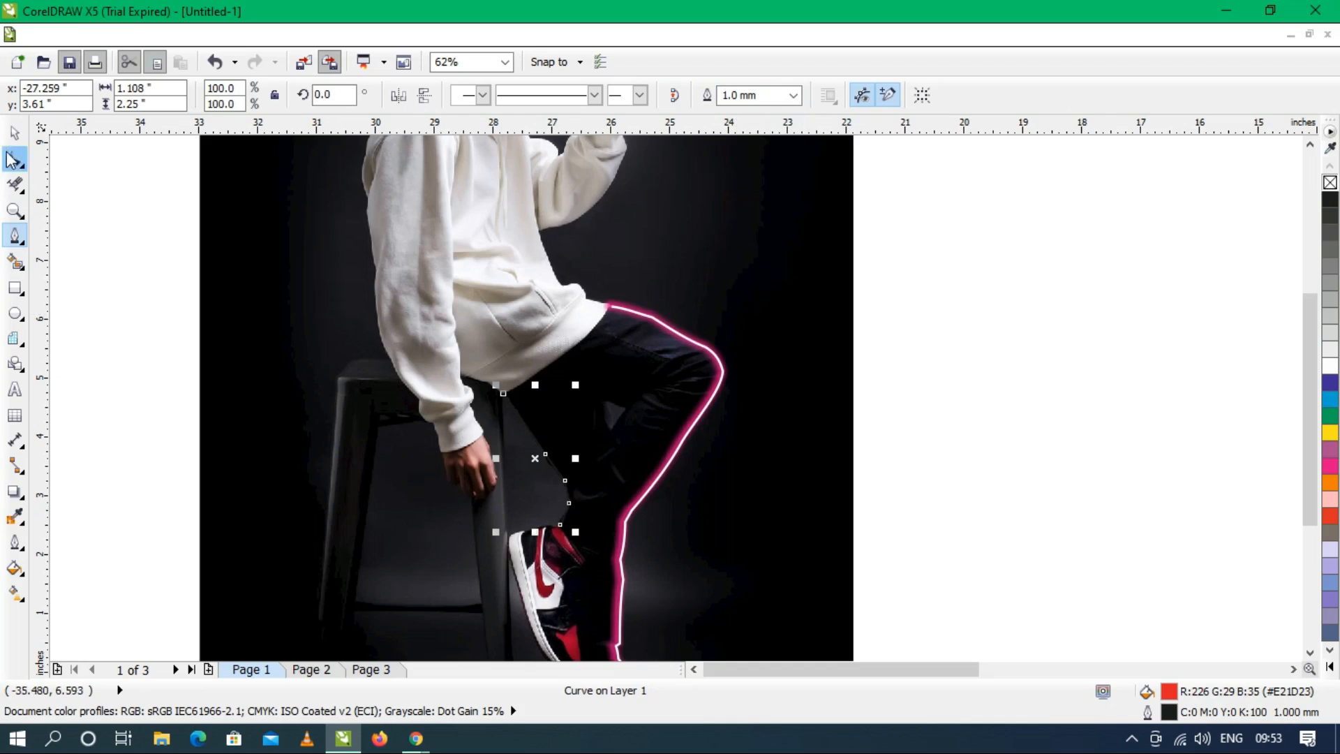
{"action": "left_click", "coordinate": [14, 133]}
{"action": "left_click", "coordinate": [14, 568]}
{"action": "left_click", "coordinate": [15, 544]}
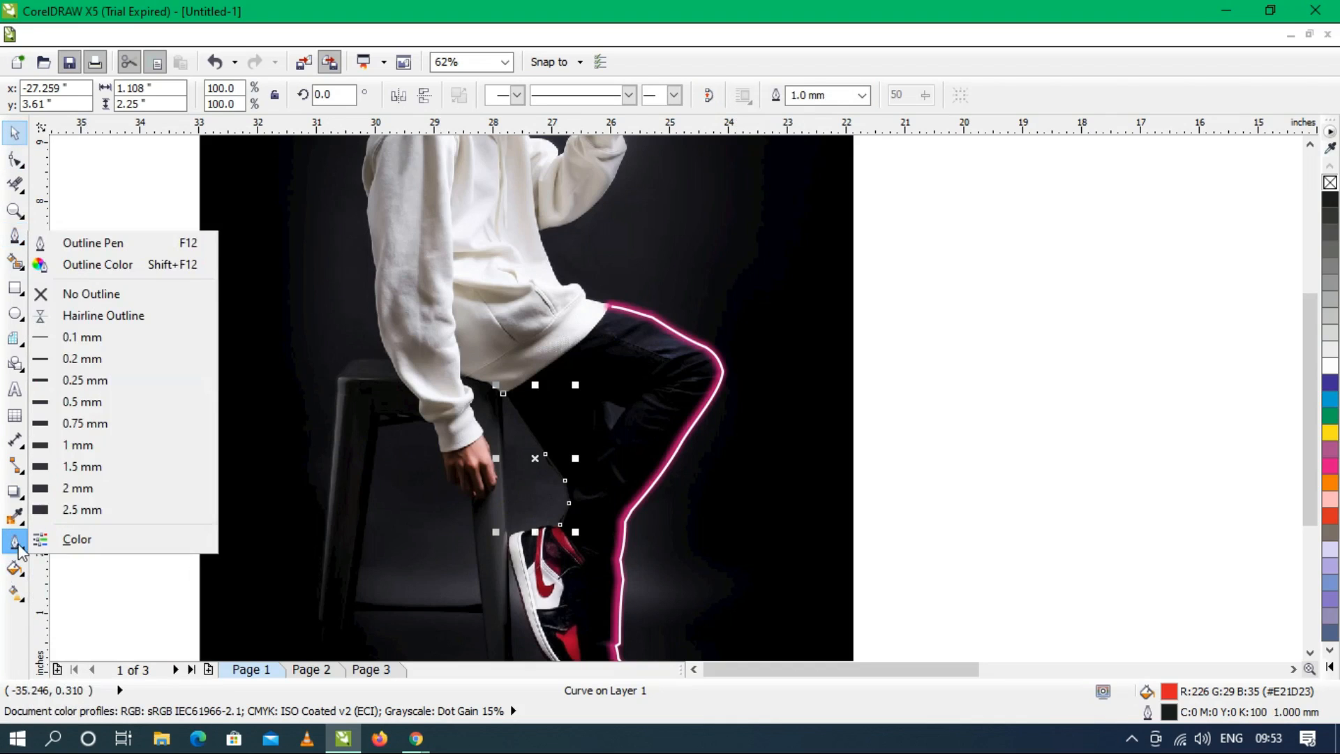
{"action": "left_click", "coordinate": [90, 243]}
{"action": "left_click", "coordinate": [589, 220]}
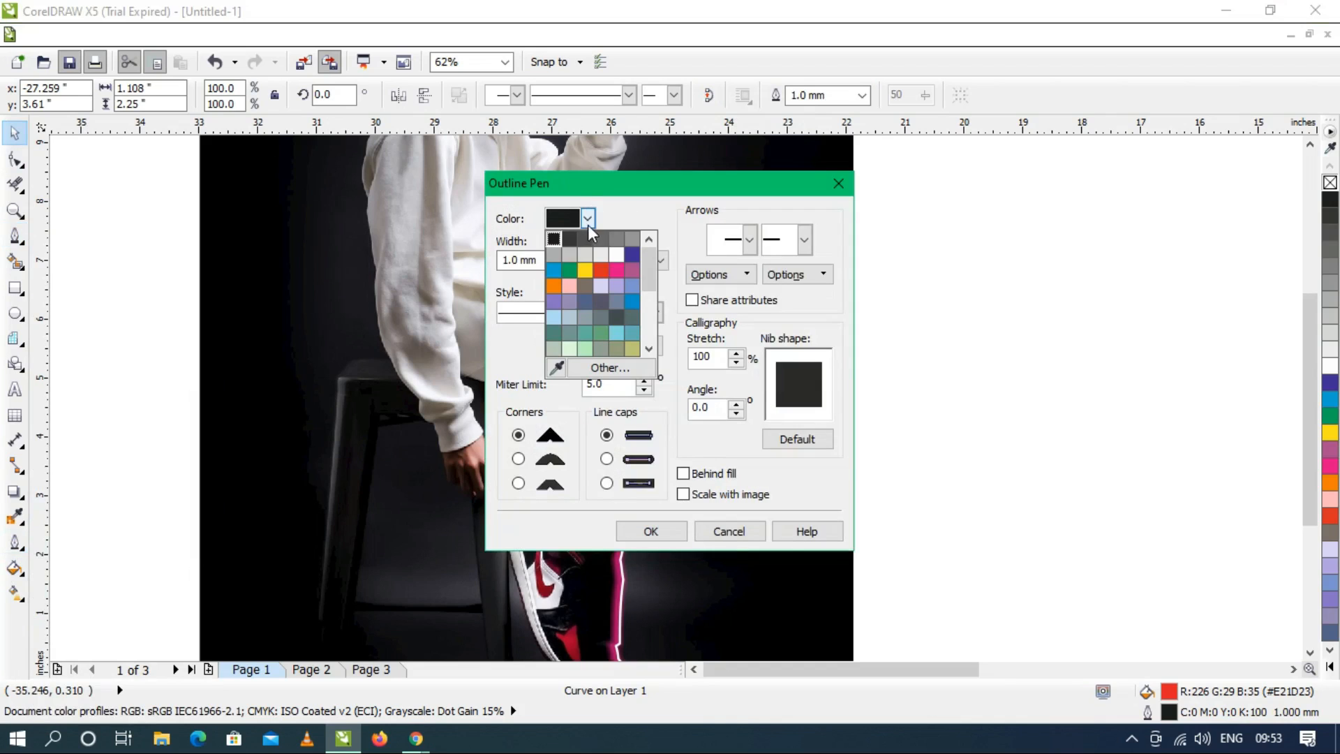
{"action": "left_click", "coordinate": [615, 254]}
{"action": "left_click", "coordinate": [656, 532]}
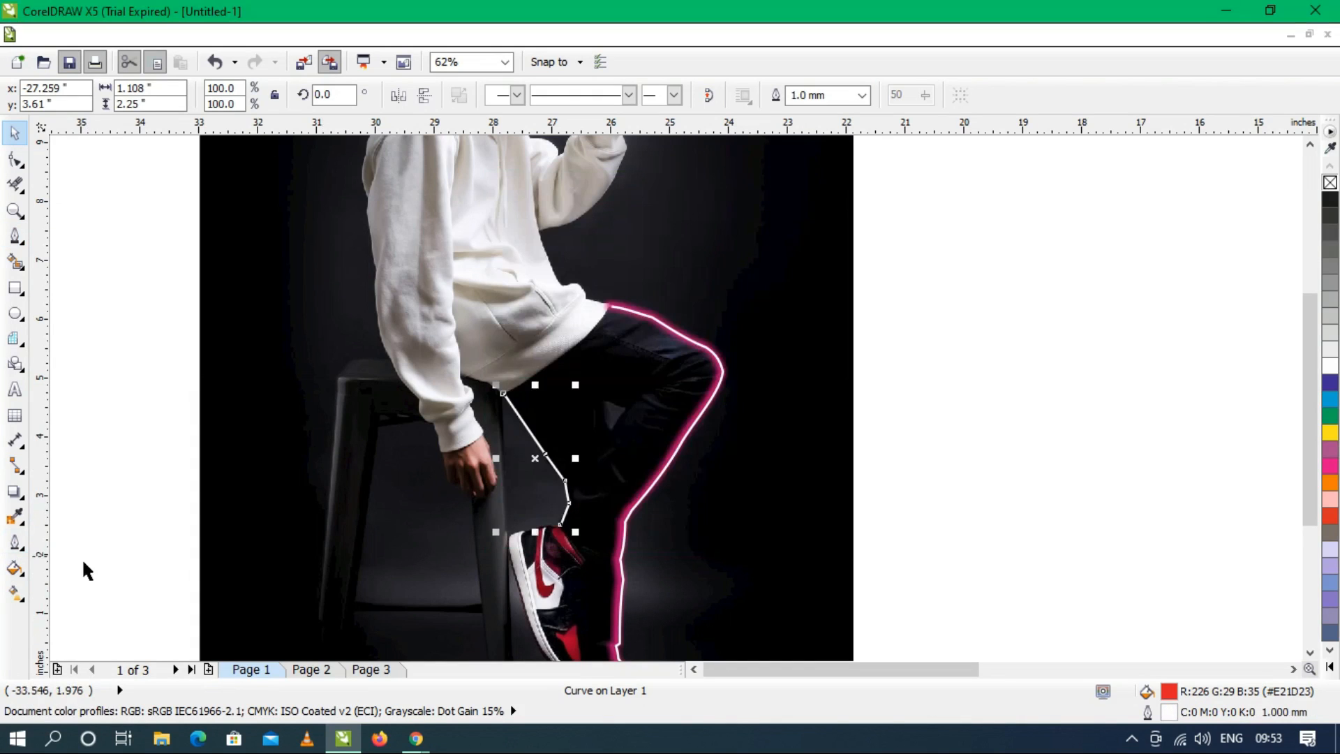
Add a drop shadow to the new leg curve, extending it downward to the raised shoe, and colour it magenta pink.
{"action": "left_click", "coordinate": [14, 491]}
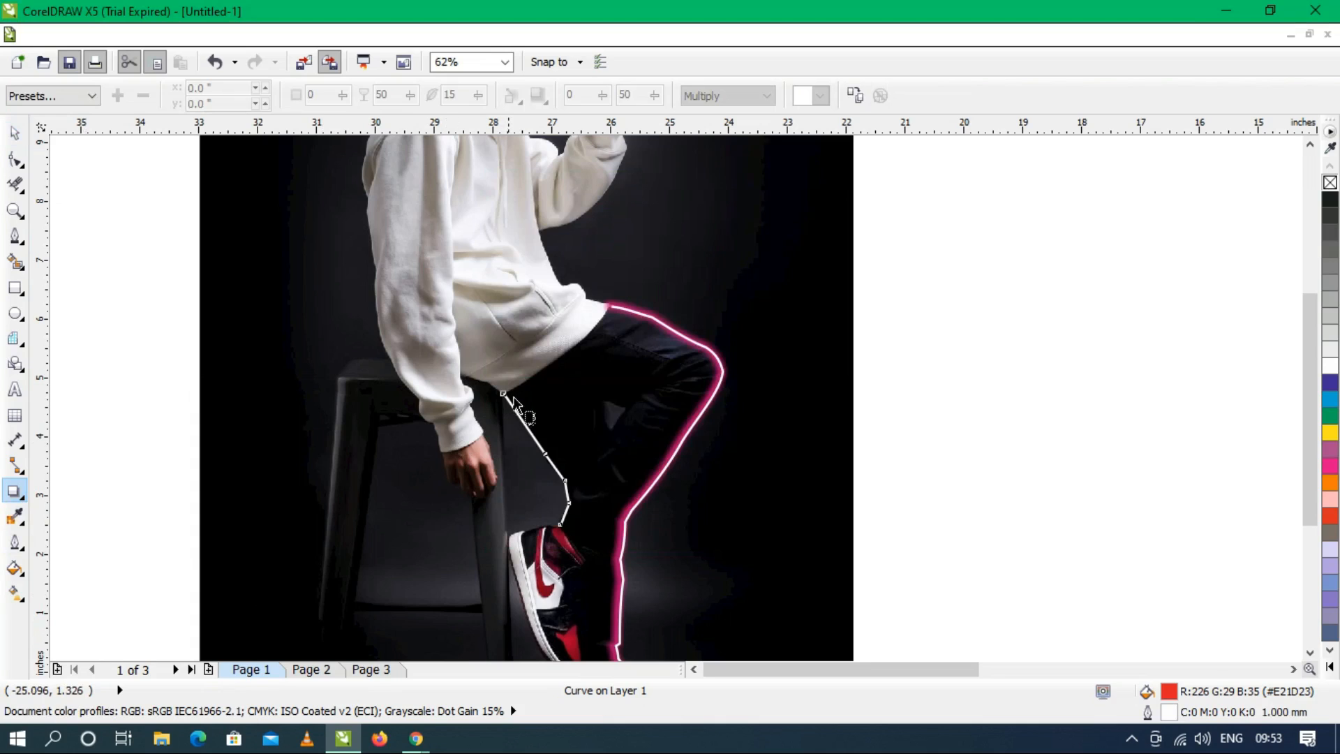
{"action": "left_click_drag", "start_coordinate": [503, 394], "coordinate": [537, 523]}
{"action": "left_click", "coordinate": [823, 96]}
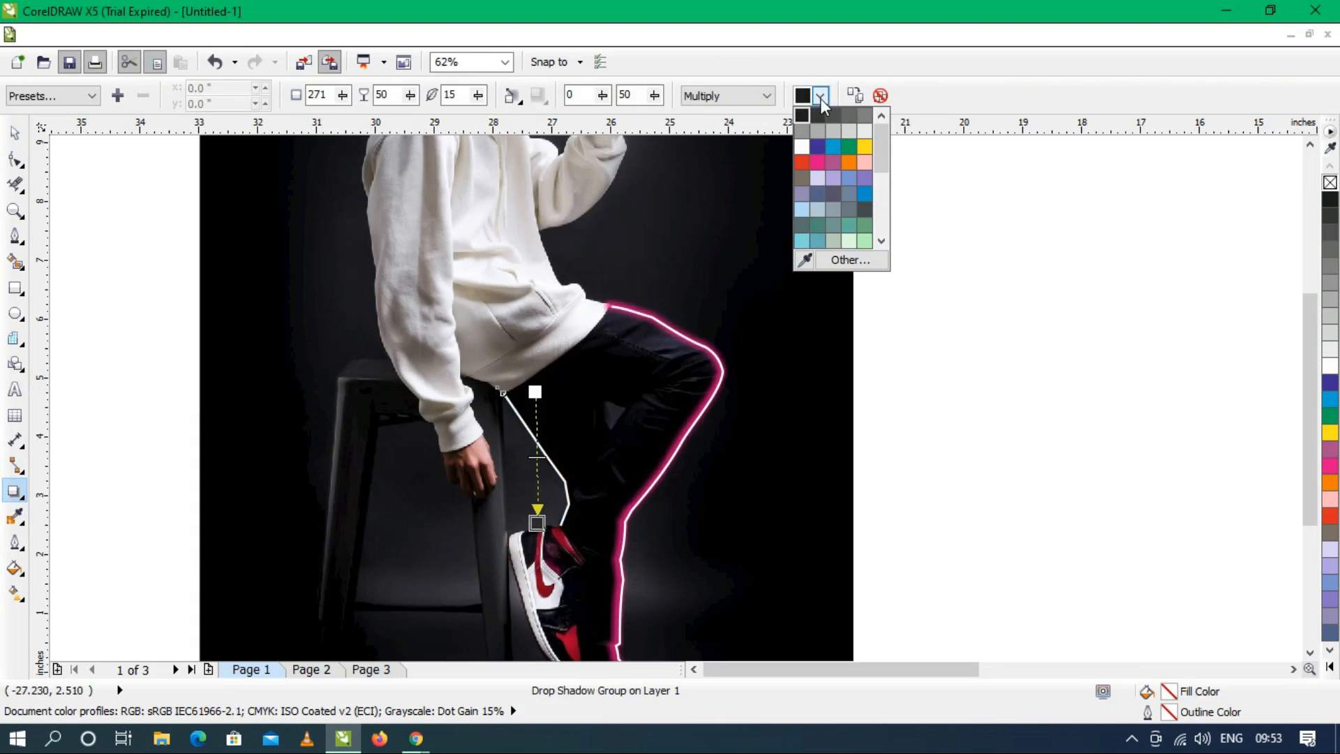
{"action": "left_click", "coordinate": [818, 161]}
Set the drop shadow's blend mode to Normal and its feathering direction to Outside.
{"action": "left_click", "coordinate": [719, 98]}
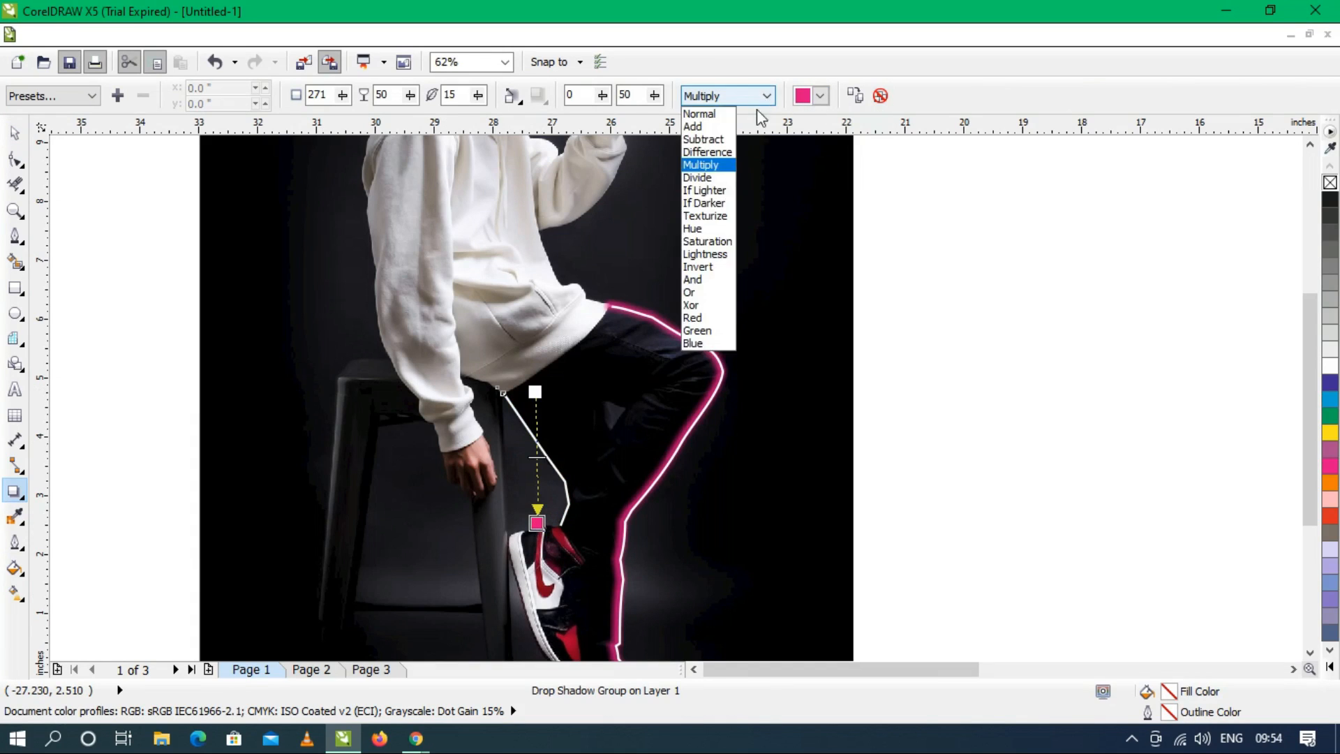
{"action": "left_click", "coordinate": [709, 116]}
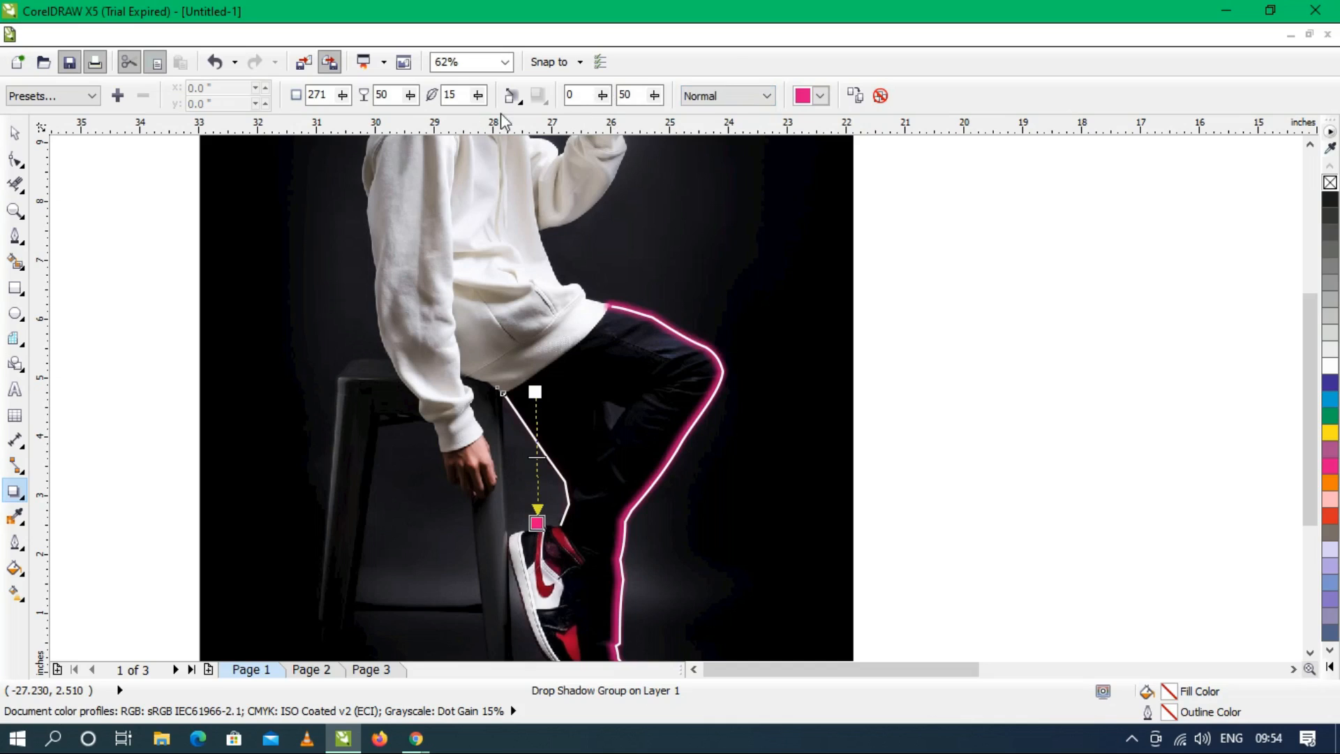
{"action": "left_click", "coordinate": [513, 97]}
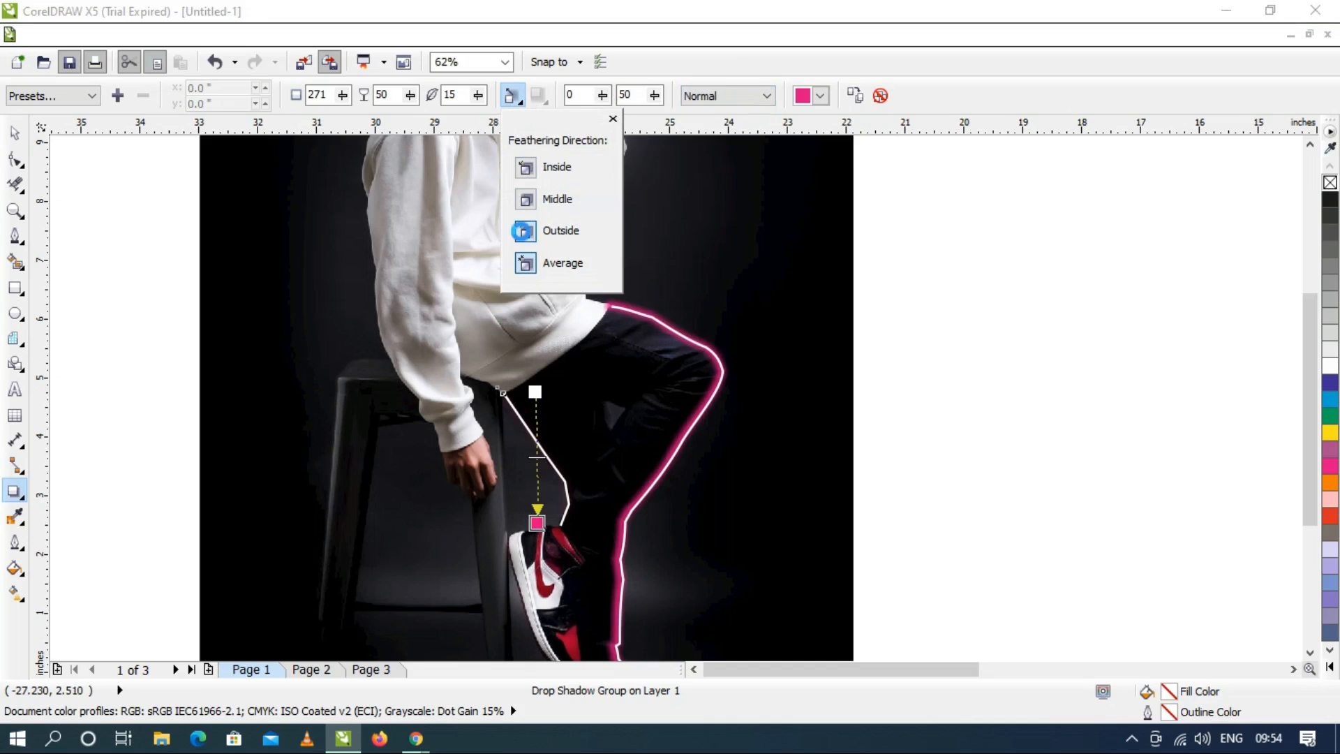
{"action": "left_click", "coordinate": [527, 232]}
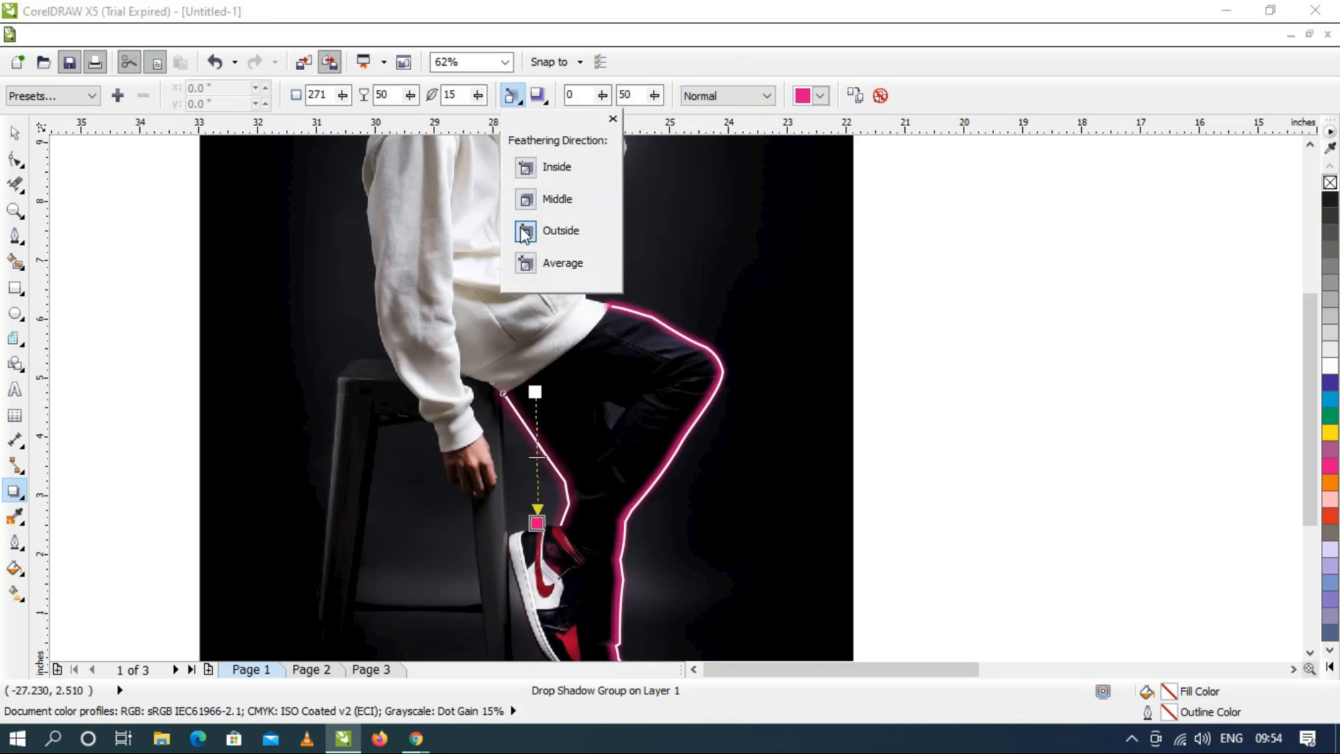
{"action": "left_click", "coordinate": [410, 229]}
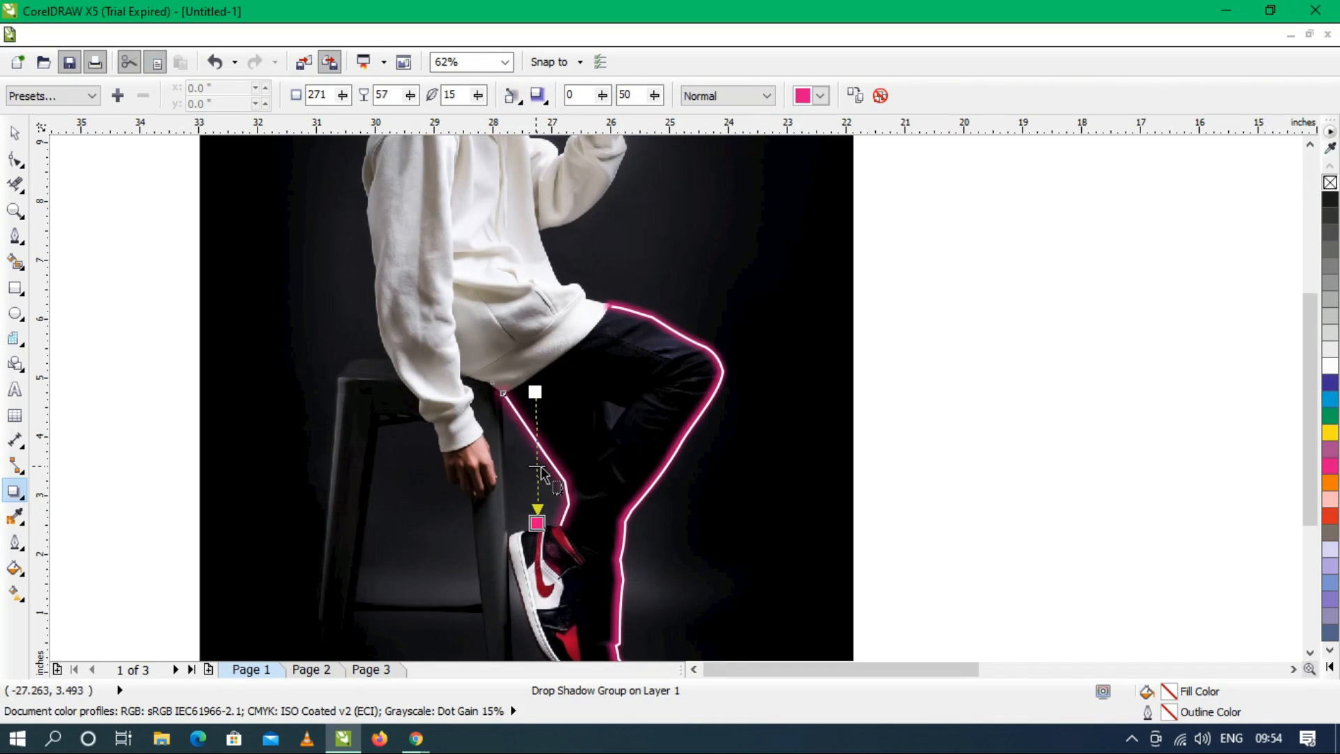
Raise the drop shadow's opacity to 66, reduce its feathering to 10, and deselect it.
{"action": "left_click_drag", "start_coordinate": [534, 474], "coordinate": [536, 478]}
{"action": "left_click", "coordinate": [479, 96]}
{"action": "left_click", "coordinate": [478, 95]}
{"action": "left_click", "coordinate": [478, 97]}
{"action": "left_click", "coordinate": [16, 133]}
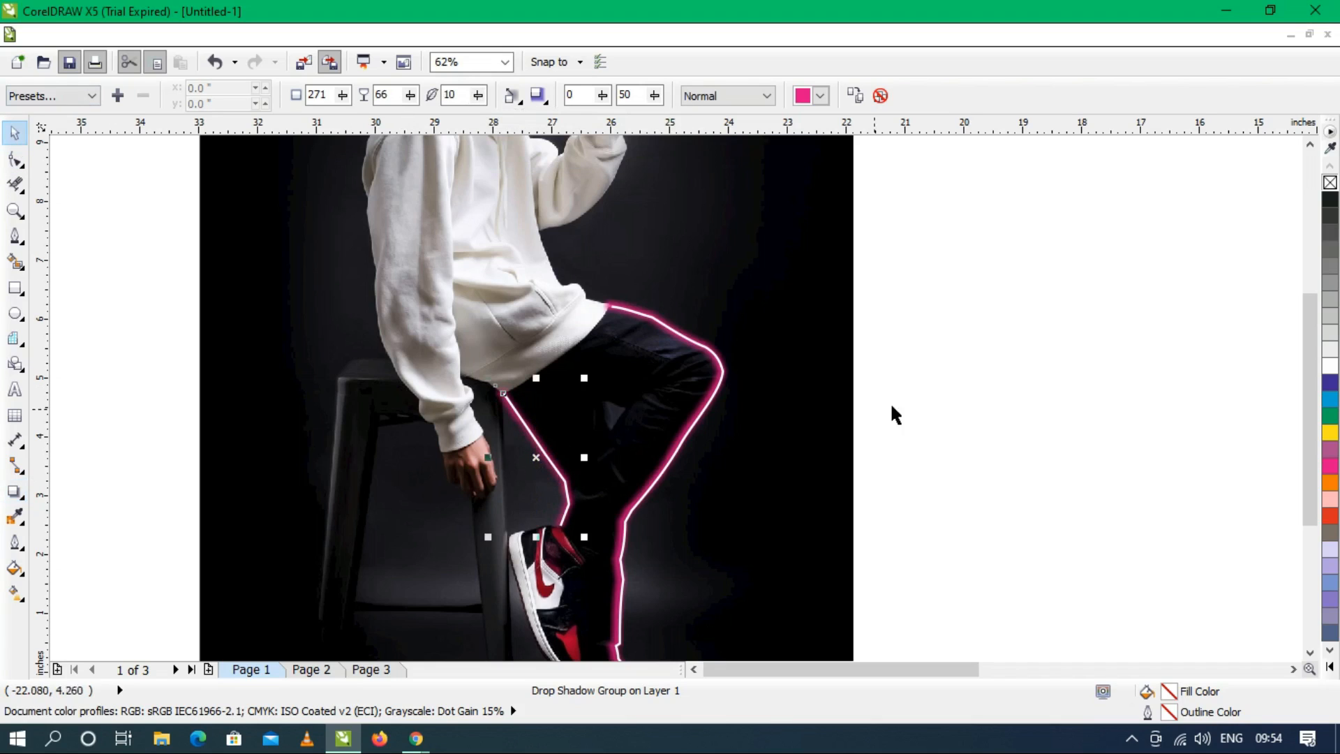
{"action": "left_click", "coordinate": [929, 359]}
Start a Pen curve across the lowered arm's cuff and trace up the sleeve's outer edge to the upper back.
{"action": "scroll", "coordinate": [651, 380], "scroll_direction": "down", "scroll_amount": 2}
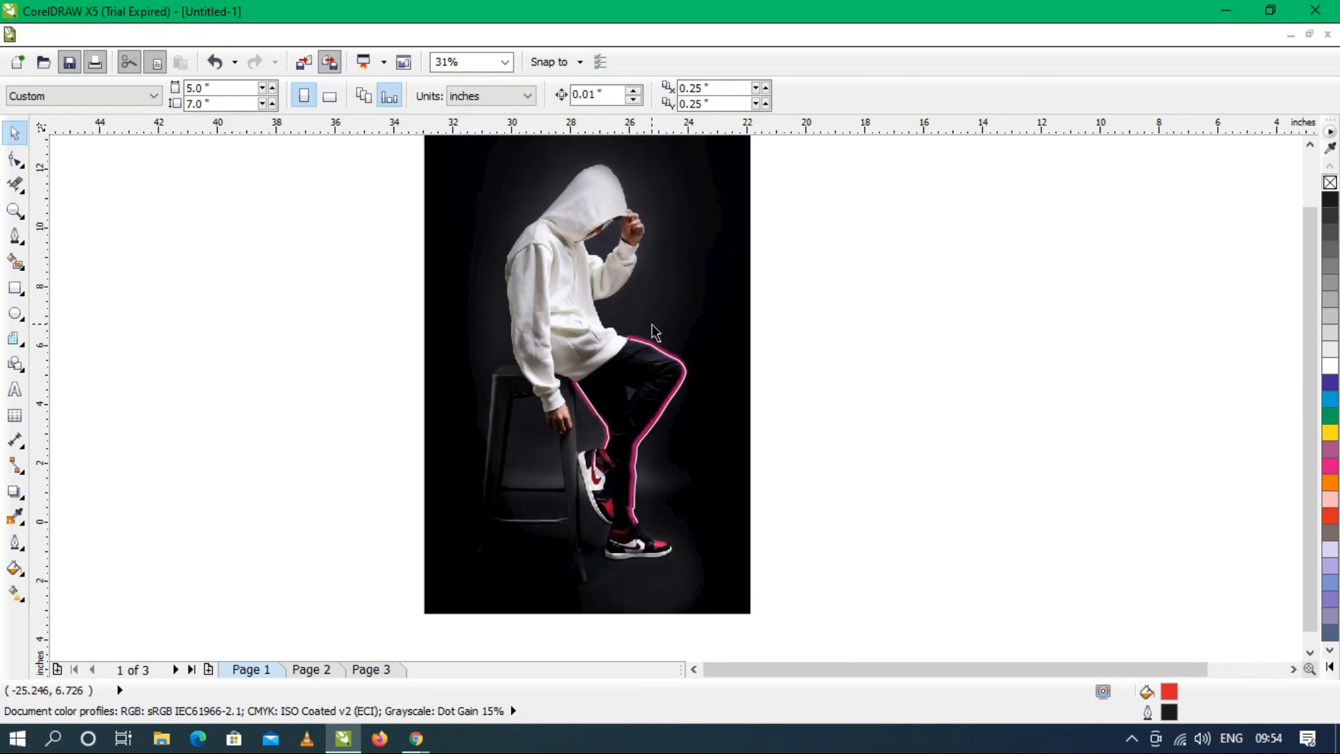
{"action": "scroll", "coordinate": [655, 332], "scroll_direction": "up", "scroll_amount": 2}
{"action": "scroll", "coordinate": [655, 332], "scroll_direction": "down", "scroll_amount": 2}
{"action": "scroll", "coordinate": [655, 332], "scroll_direction": "up", "scroll_amount": 2}
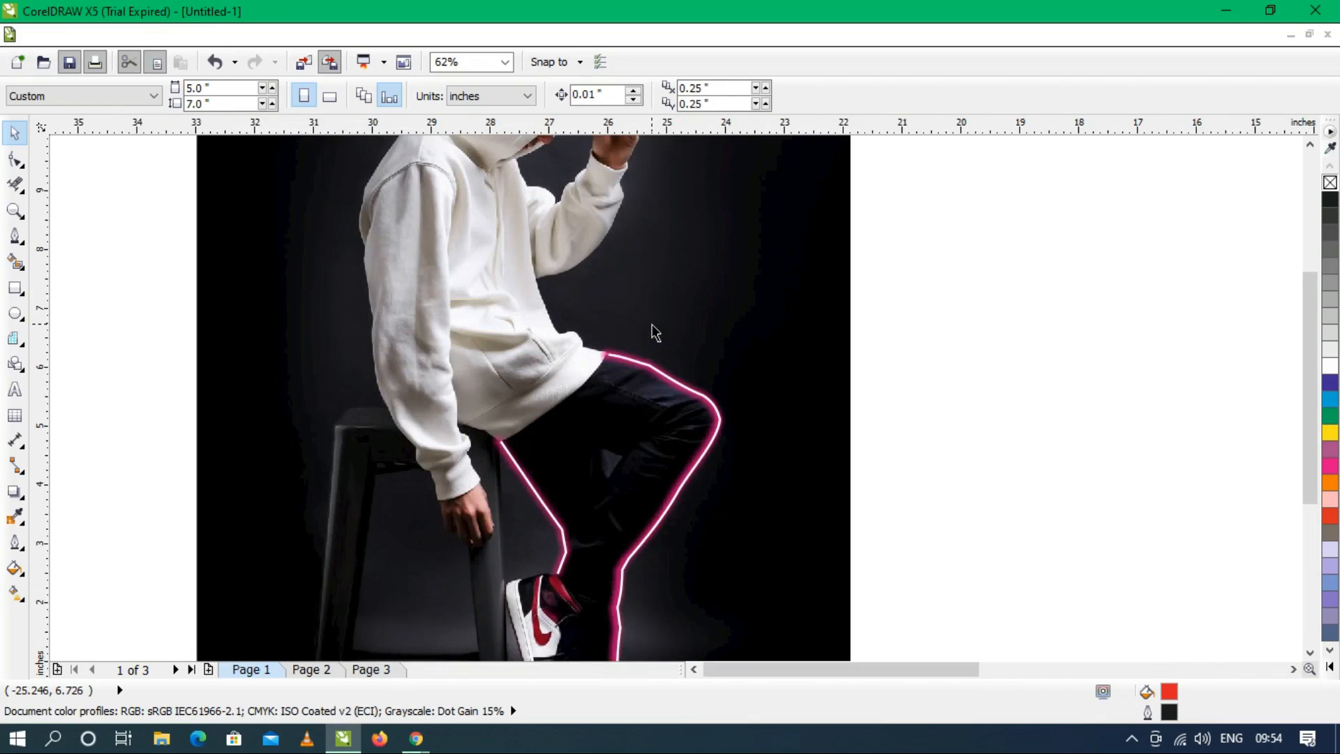
{"action": "scroll", "coordinate": [513, 380], "scroll_direction": "down", "scroll_amount": 2}
{"action": "scroll", "coordinate": [497, 245], "scroll_direction": "up", "scroll_amount": 2}
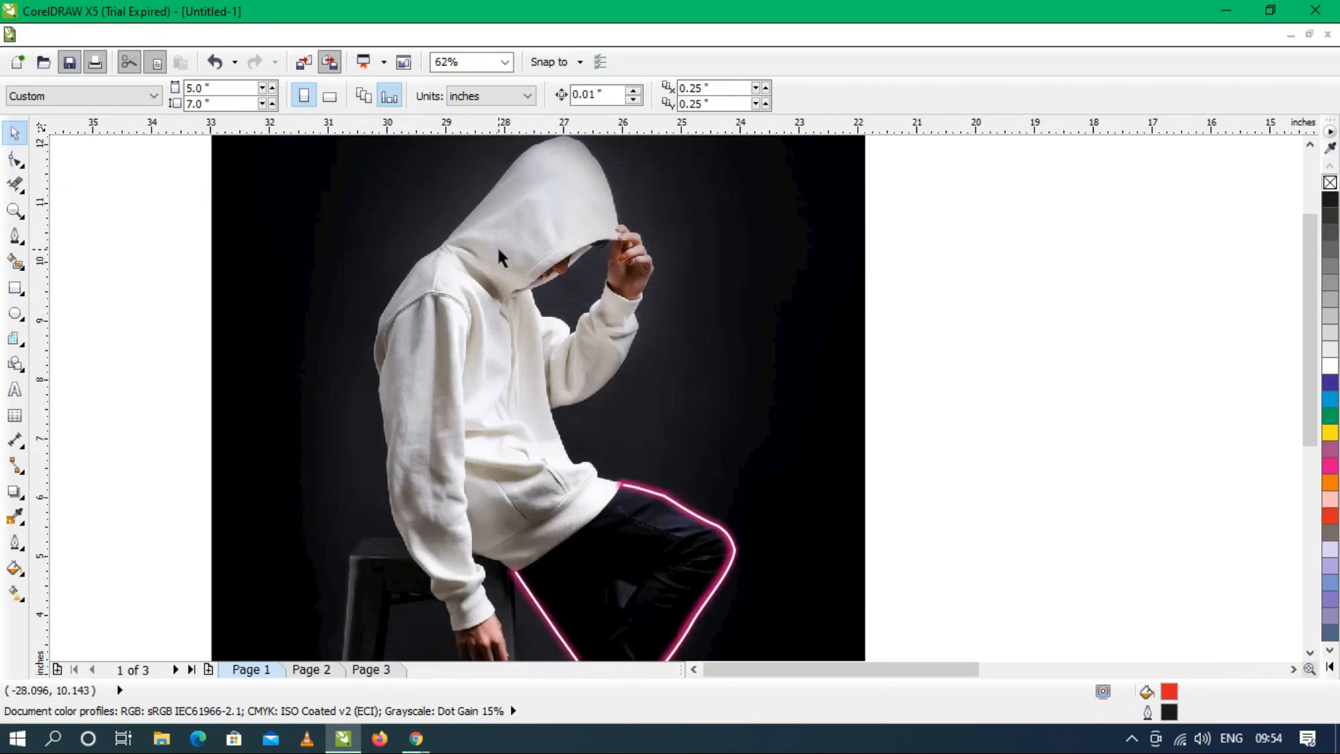
{"action": "left_click", "coordinate": [14, 237]}
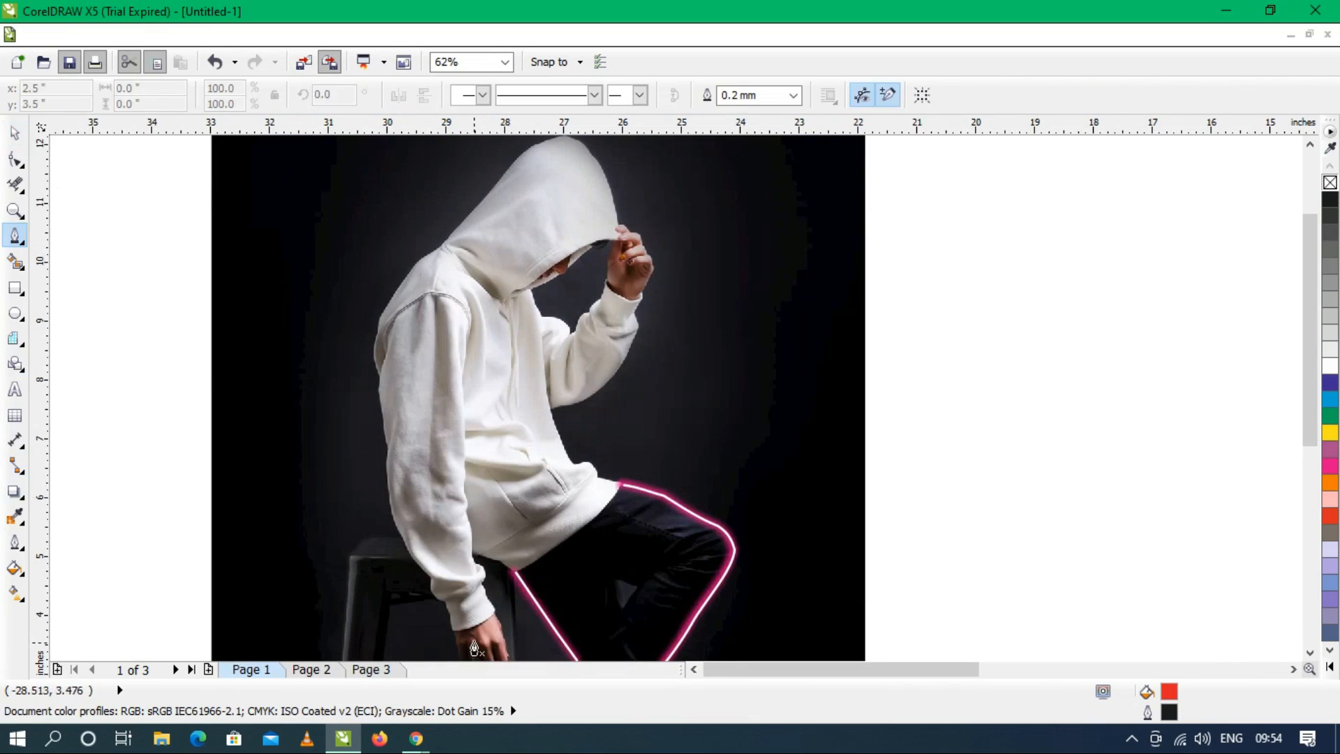
{"action": "left_click", "coordinate": [496, 613]}
{"action": "double_click", "coordinate": [450, 635]}
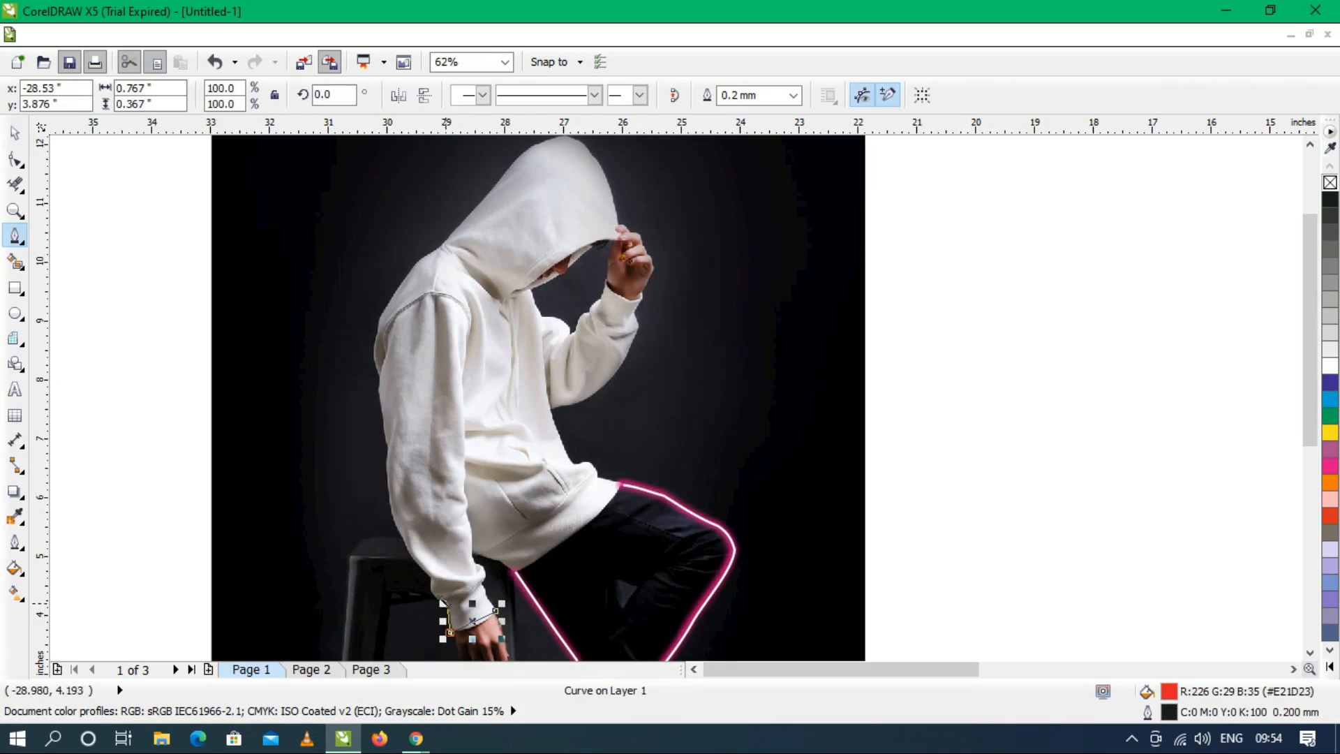
{"action": "left_click", "coordinate": [431, 594]}
{"action": "left_click", "coordinate": [431, 578]}
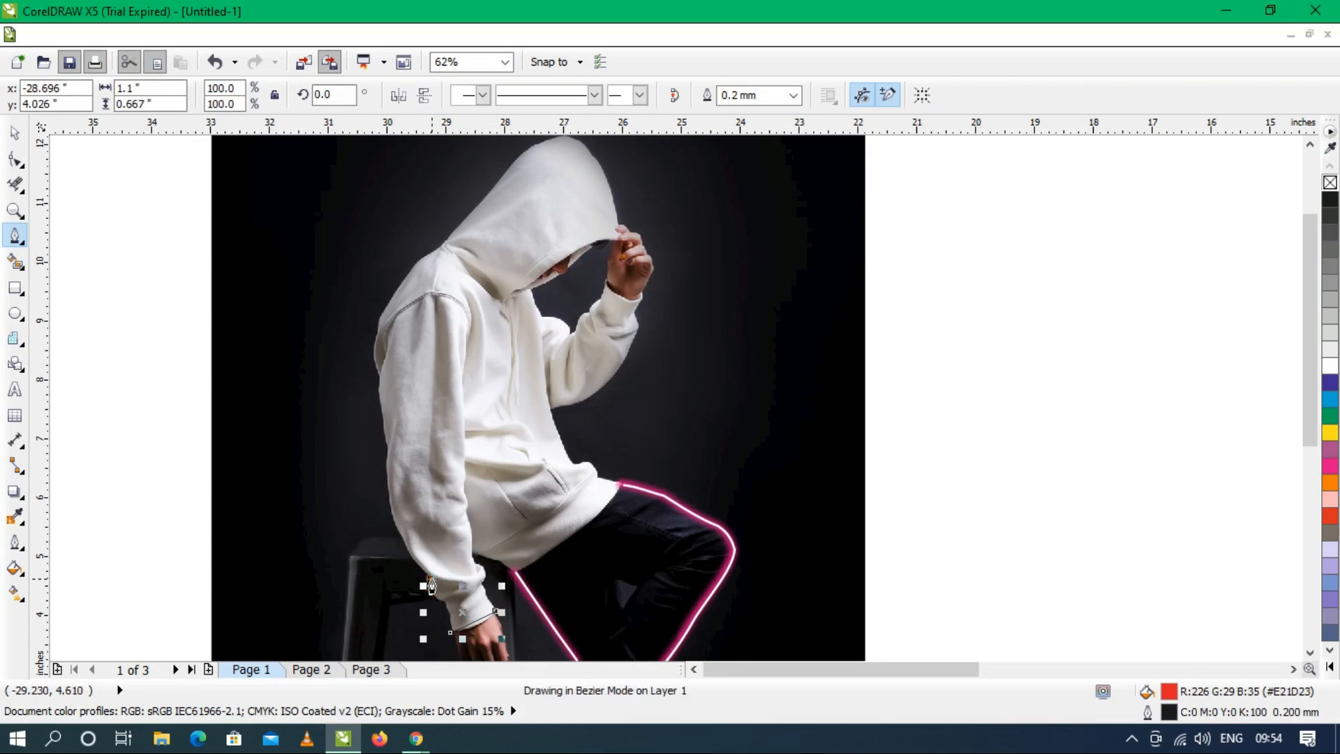
{"action": "left_click", "coordinate": [386, 449]}
{"action": "left_click", "coordinate": [378, 373]}
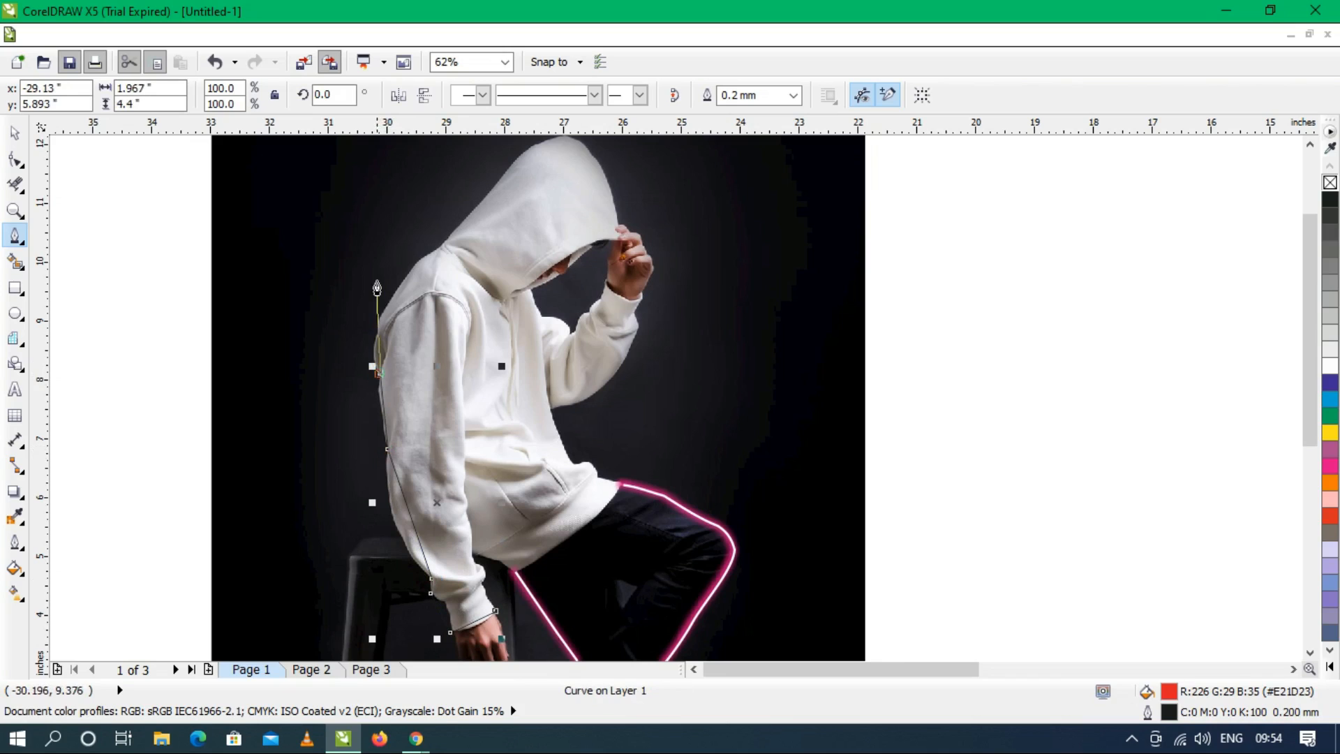
Continue the curve over the shoulder to the hood's peak and down to the raised hand, ending at the hood's front edge.
{"action": "left_click", "coordinate": [439, 245]}
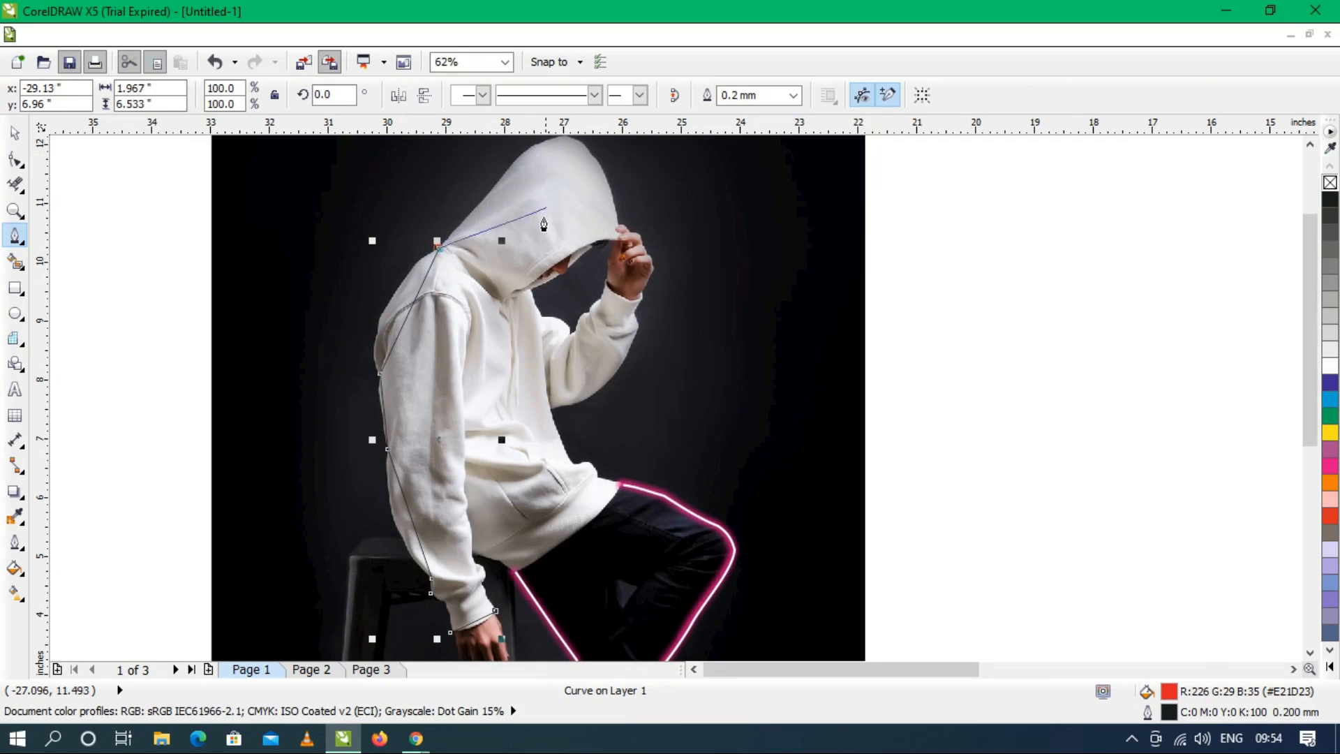
{"action": "scroll", "coordinate": [545, 236], "scroll_direction": "down", "scroll_amount": 1}
{"action": "scroll", "coordinate": [562, 183], "scroll_direction": "up", "scroll_amount": 1}
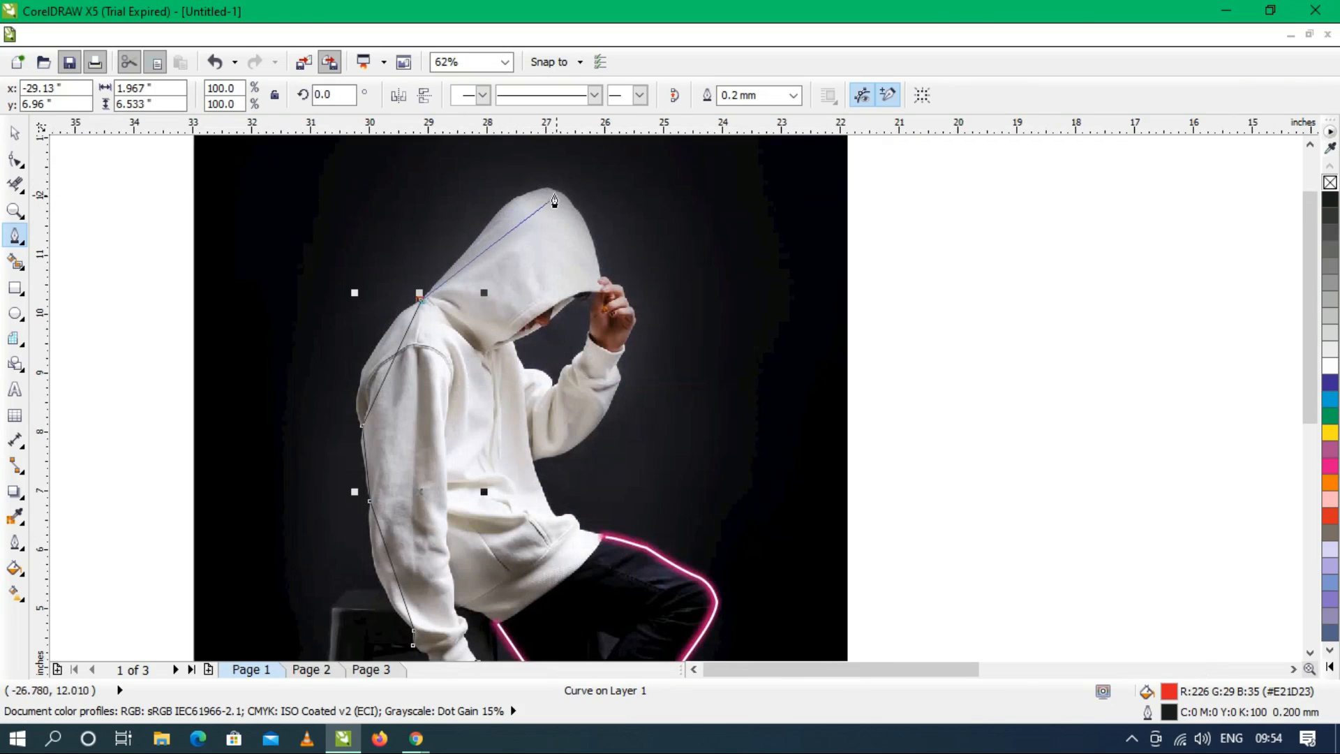
{"action": "left_click", "coordinate": [549, 190]}
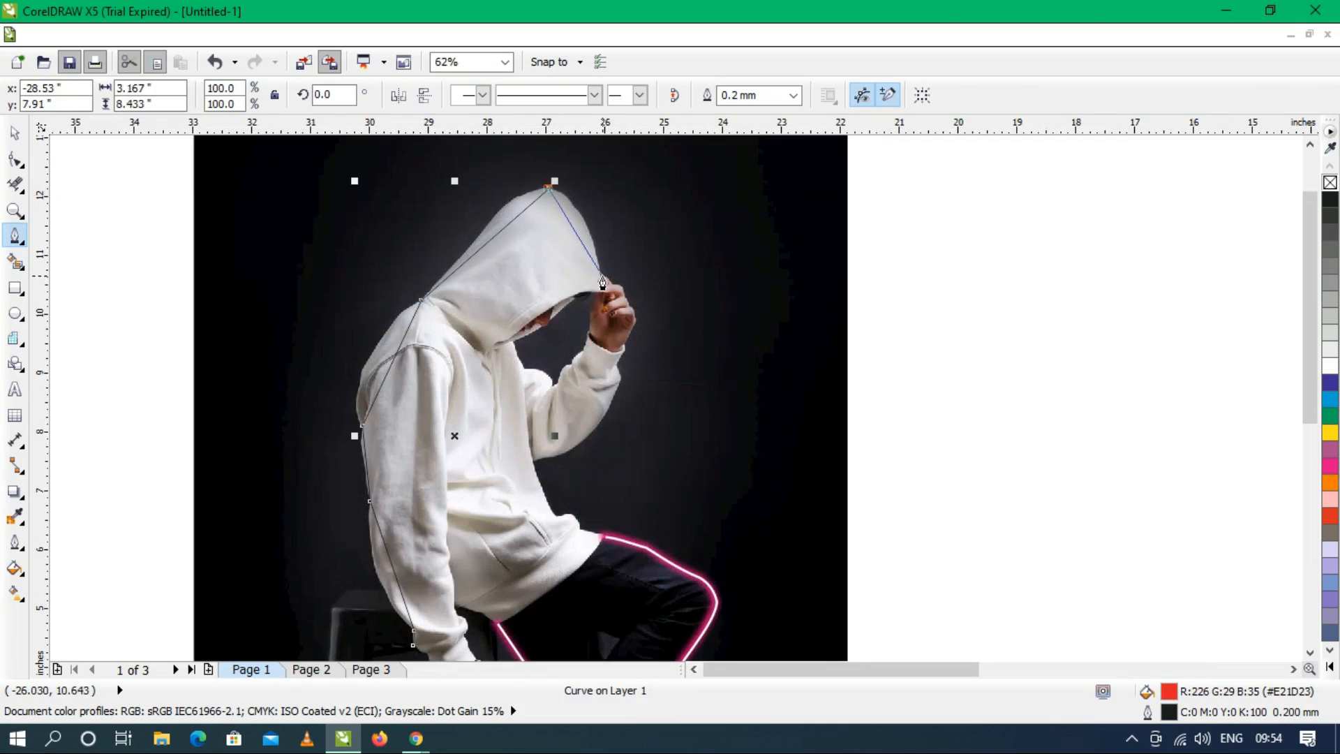
{"action": "left_click", "coordinate": [602, 277]}
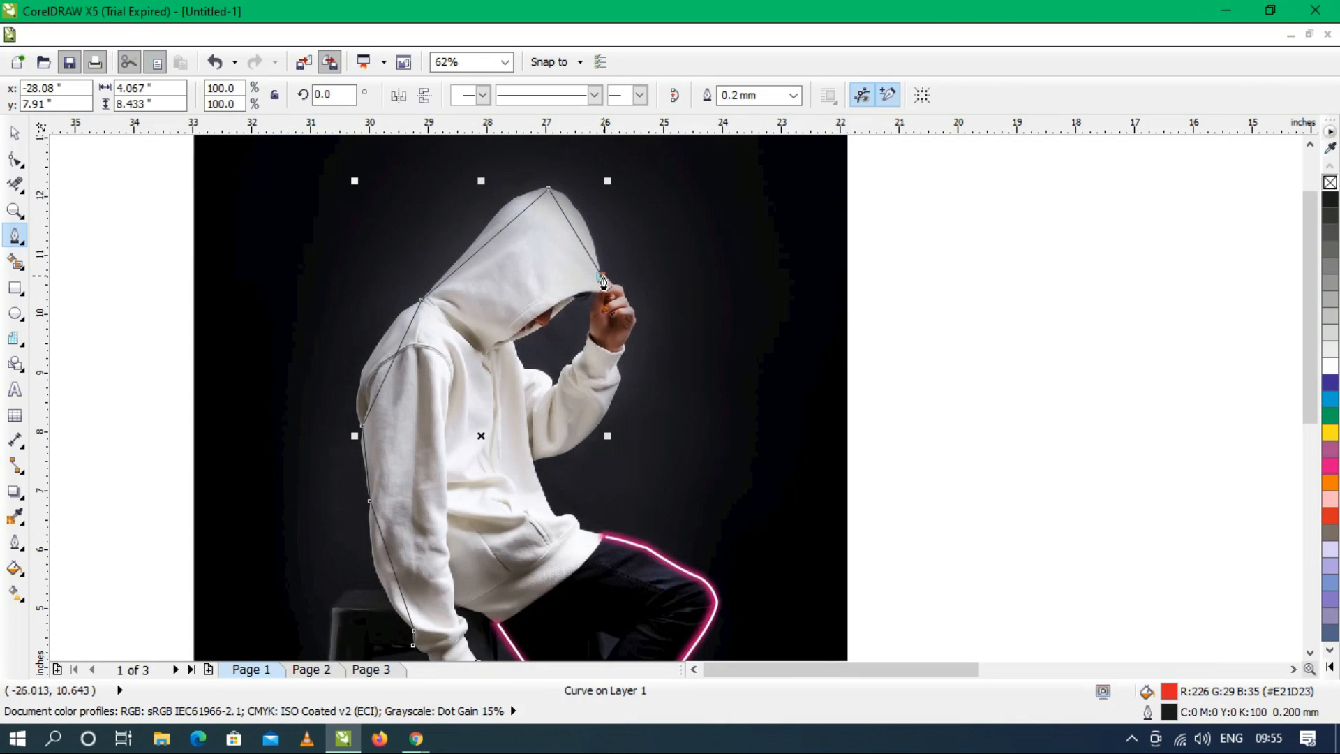
Set the outline width of the sleeve-and-hood curve to 1.0 mm.
{"action": "left_click", "coordinate": [794, 95]}
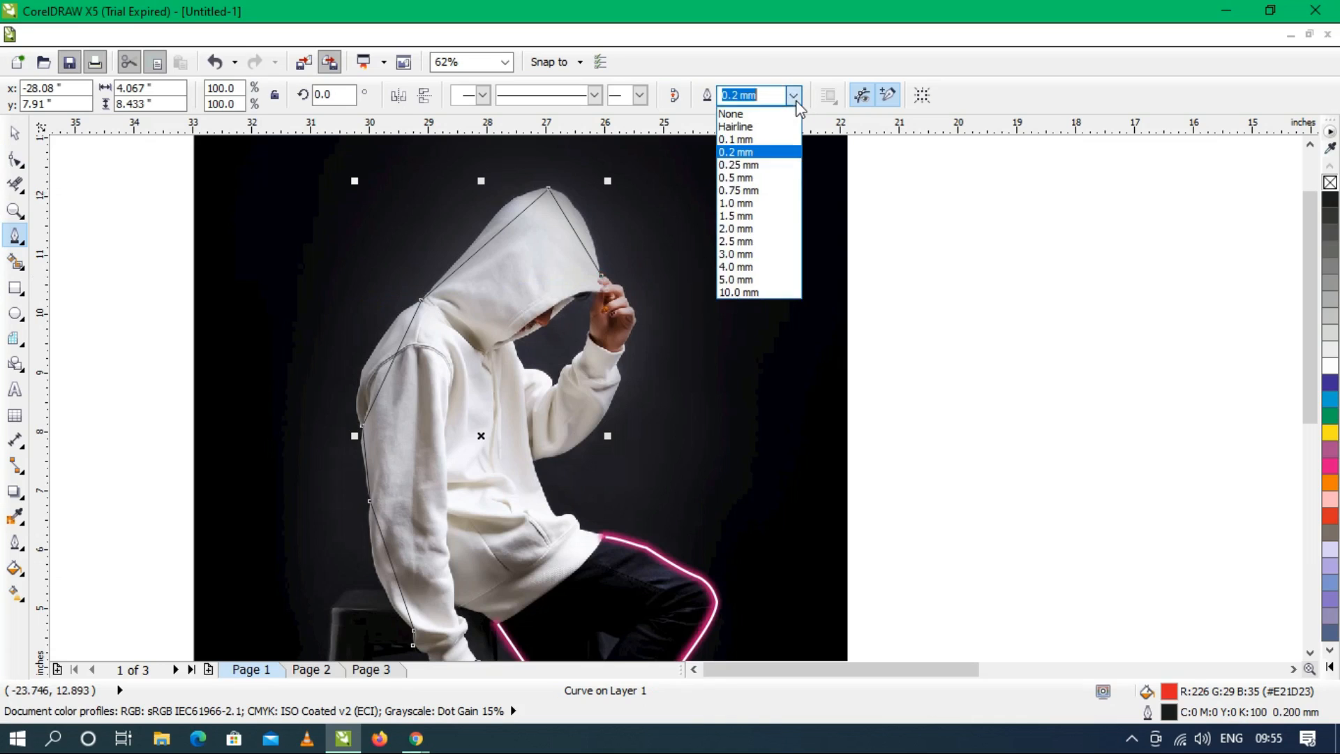
{"action": "left_click", "coordinate": [743, 200]}
{"action": "left_click", "coordinate": [14, 133]}
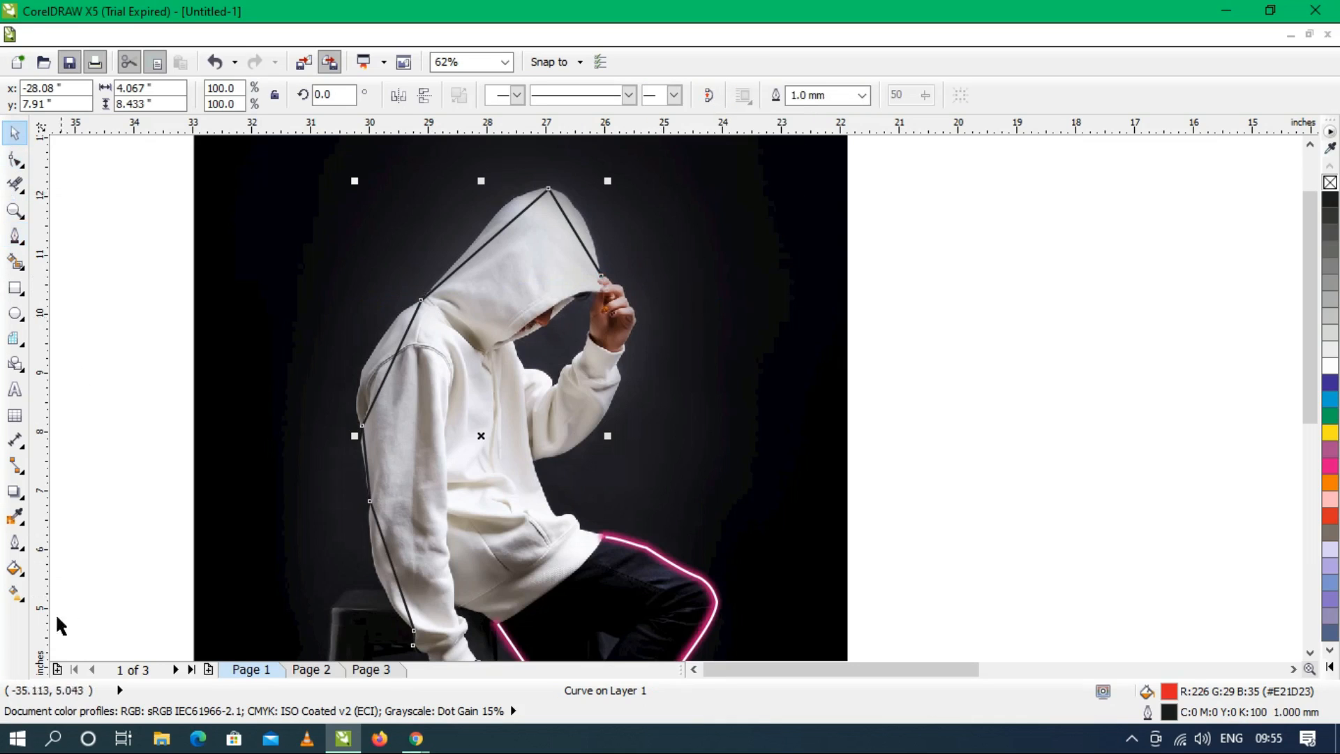
Set the outline colour of the sleeve-and-hood curve to white.
{"action": "left_click", "coordinate": [17, 541]}
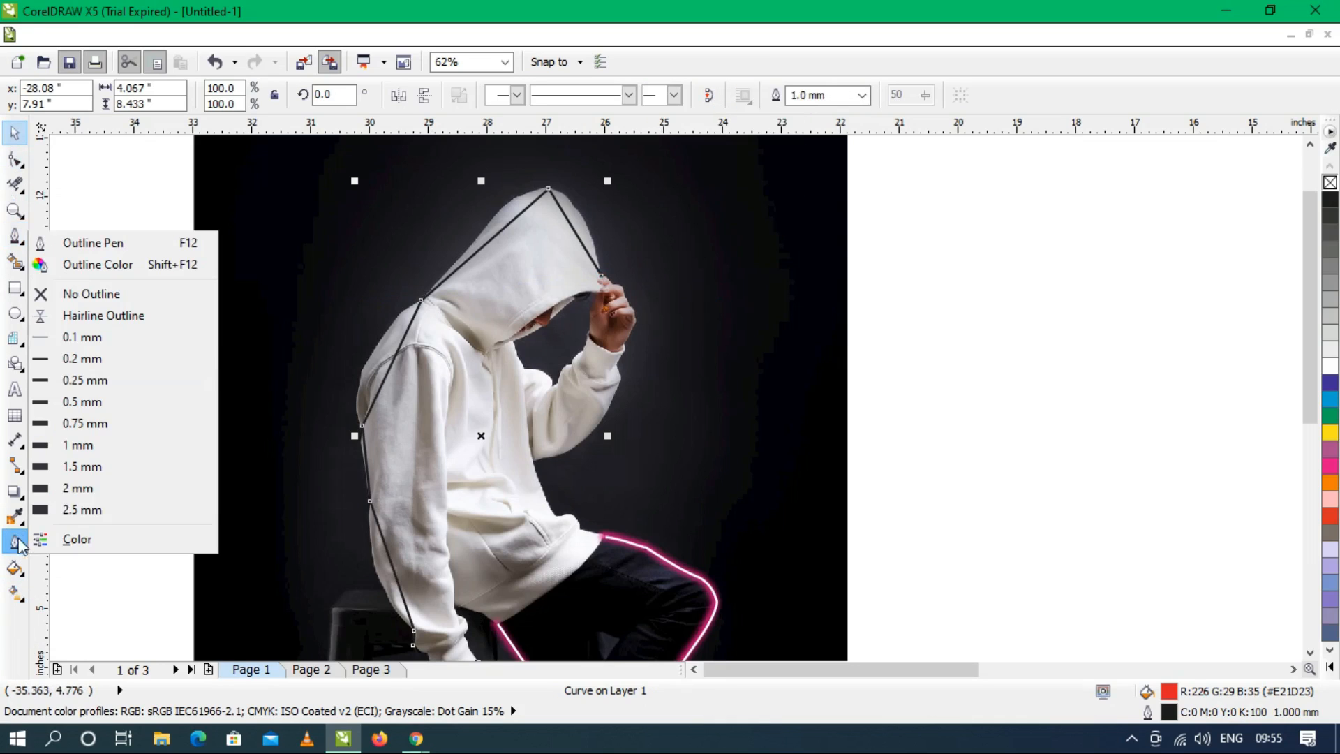
{"action": "left_click", "coordinate": [102, 256]}
{"action": "left_click", "coordinate": [588, 218]}
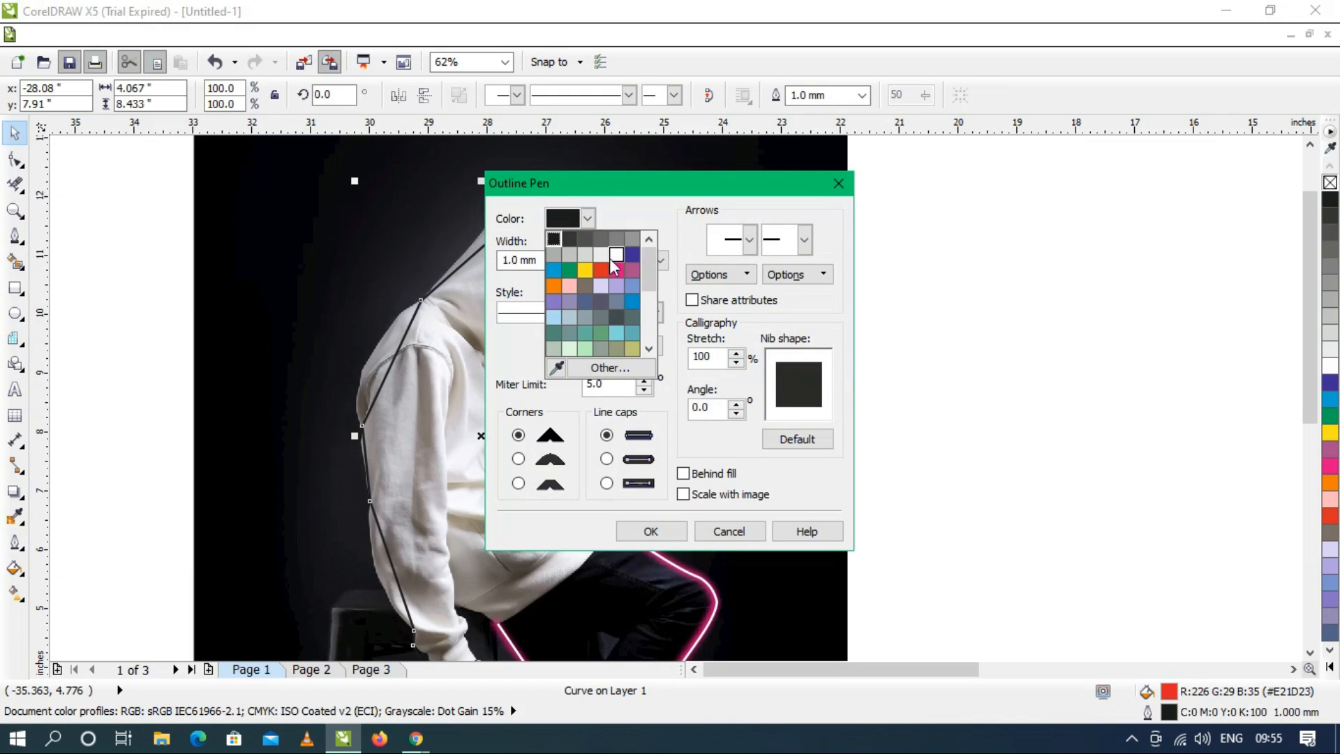
{"action": "left_click", "coordinate": [617, 264]}
{"action": "left_click", "coordinate": [650, 531]}
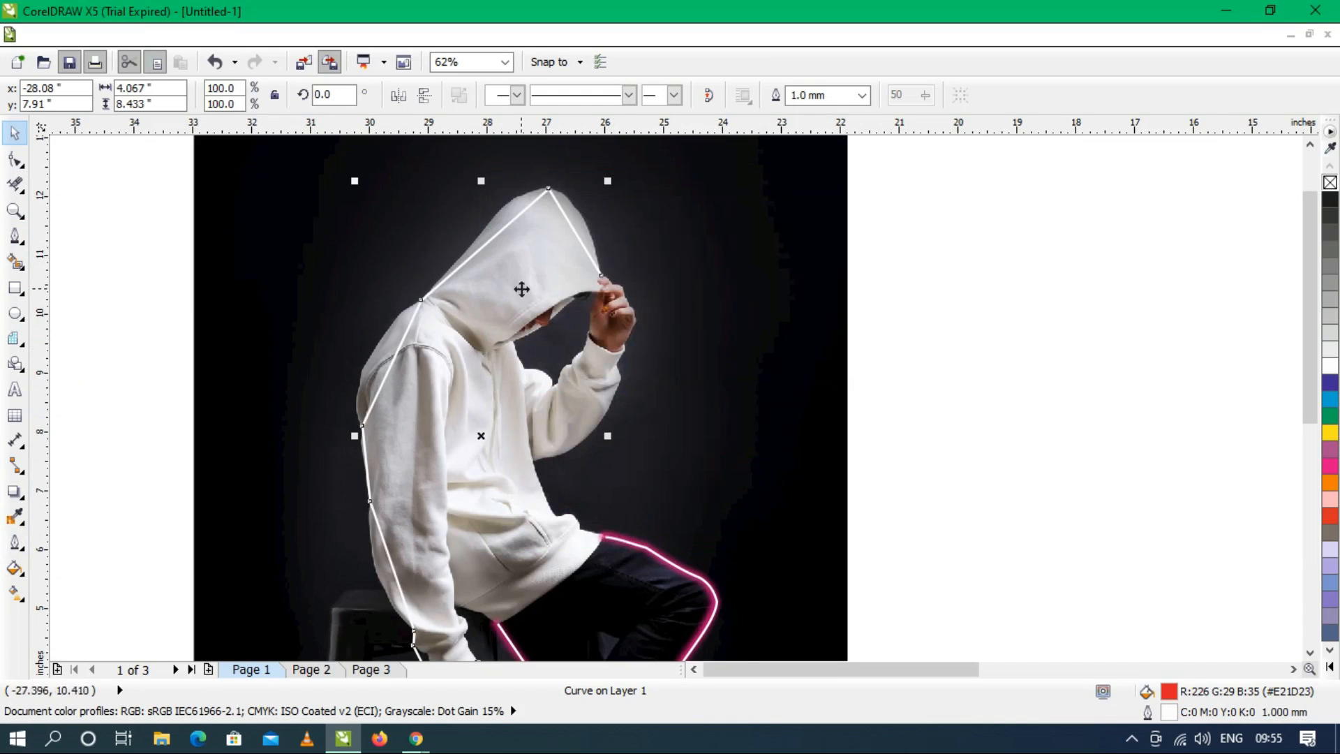
Select all nodes of the sleeve-and-hood outline with the Shape tool and convert its straight segments to curves.
{"action": "left_click", "coordinate": [16, 160]}
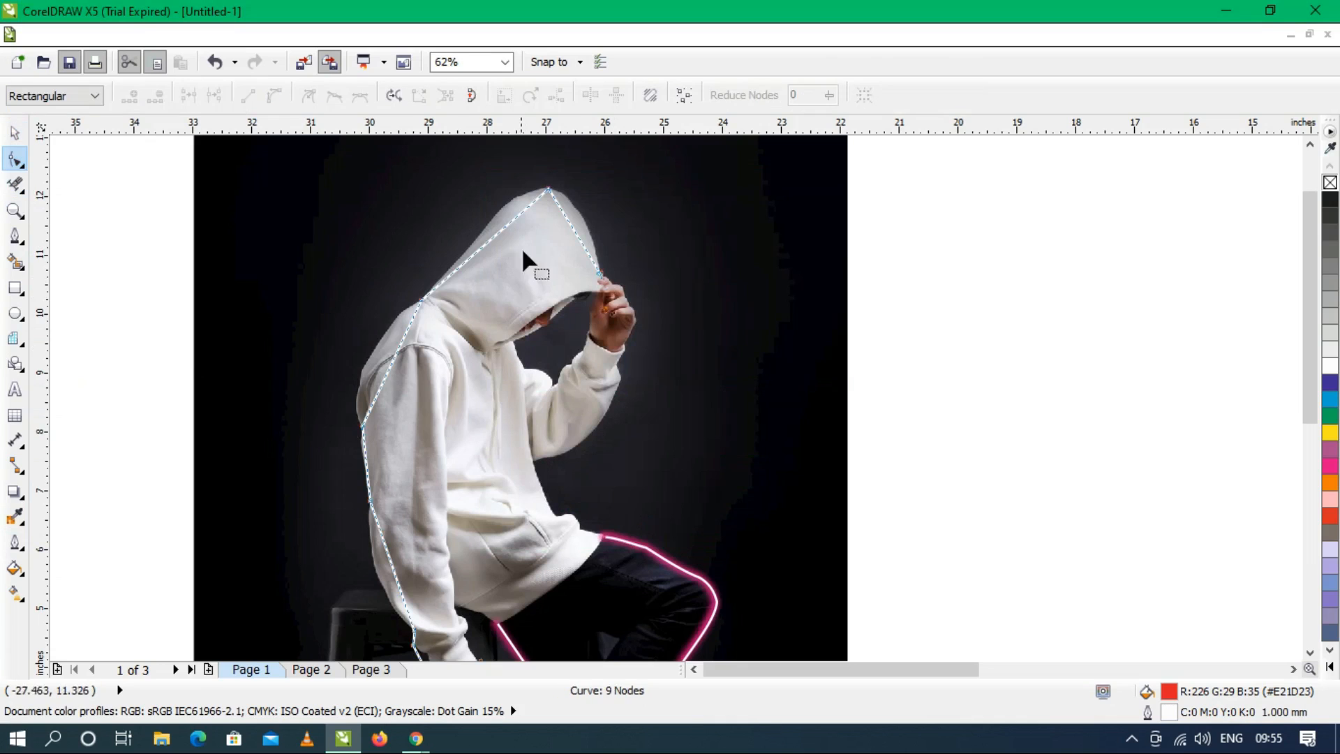
{"action": "left_click_drag", "start_coordinate": [493, 233], "coordinate": [511, 246]}
{"action": "key", "text": "ctrl+z"}
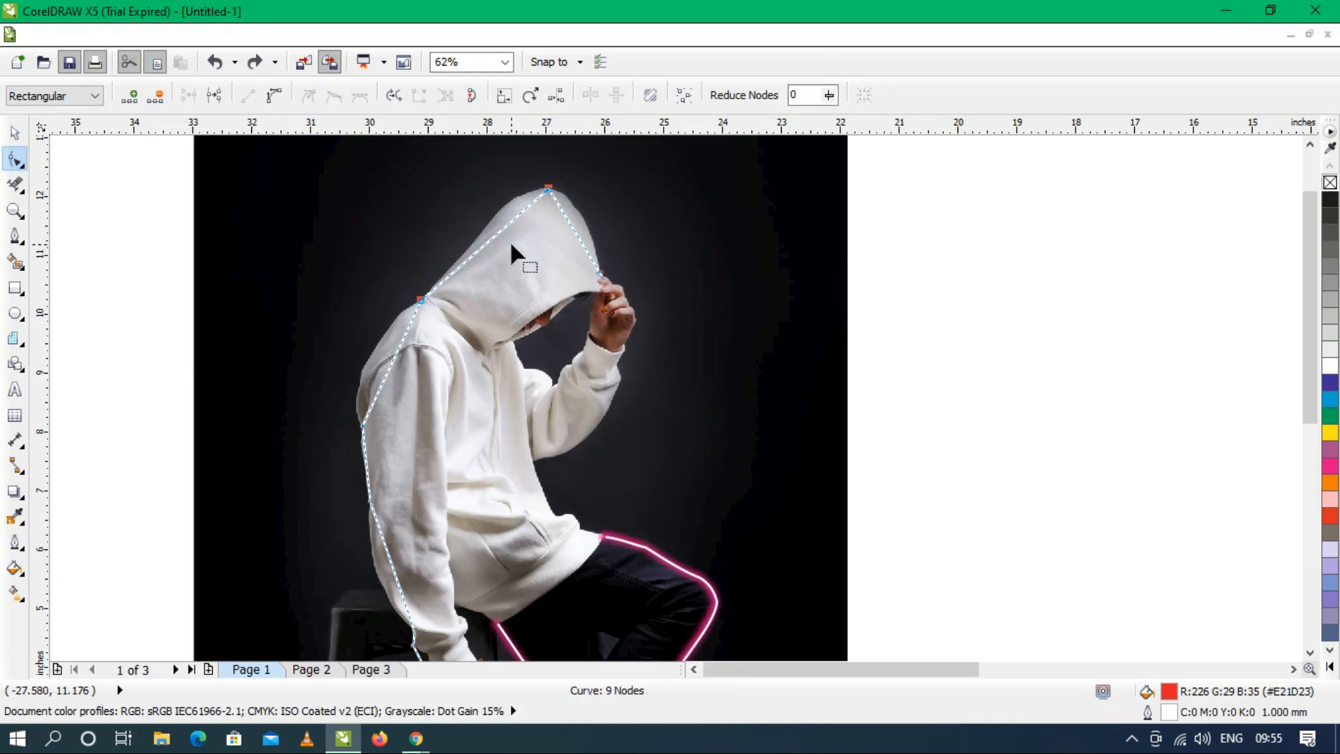
{"action": "left_click_drag", "start_coordinate": [681, 161], "coordinate": [336, 635]}
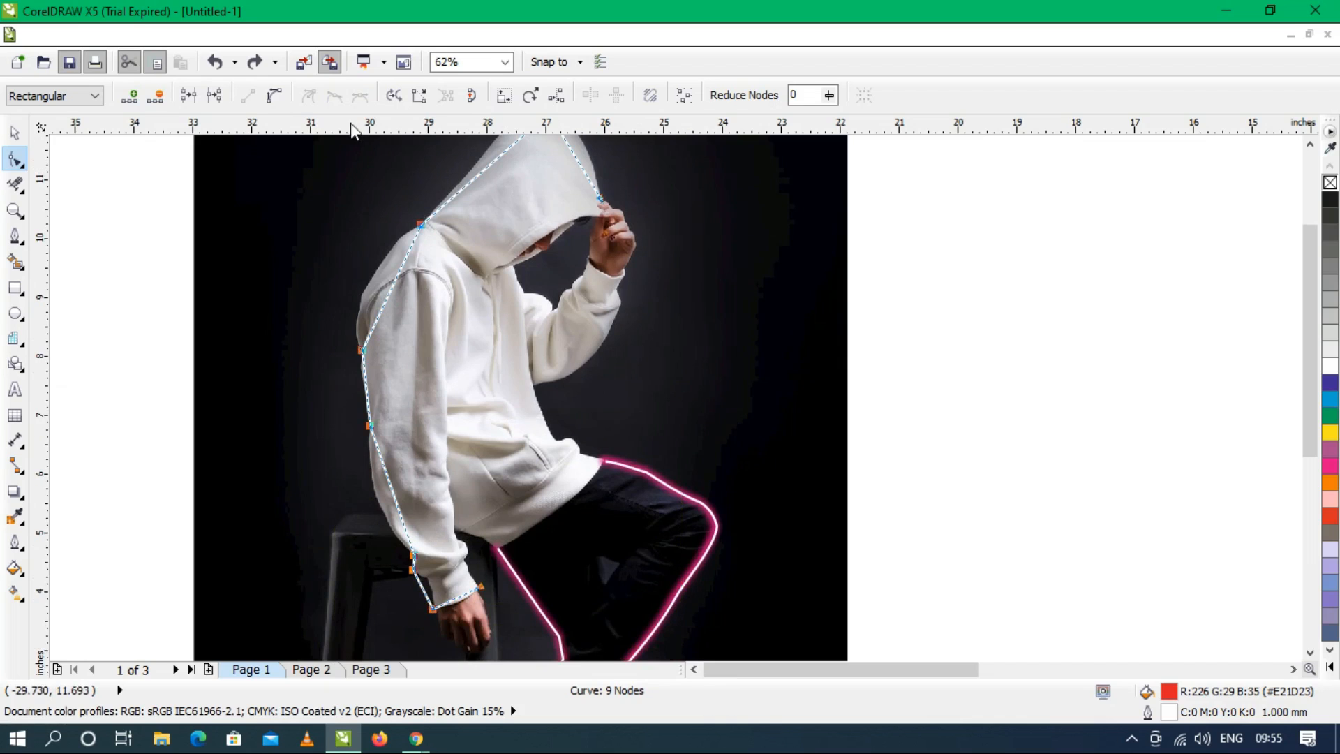
{"action": "left_click", "coordinate": [273, 96]}
{"action": "scroll", "coordinate": [452, 347], "scroll_direction": "down", "scroll_amount": 2}
{"action": "scroll", "coordinate": [524, 231], "scroll_direction": "up", "scroll_amount": 2}
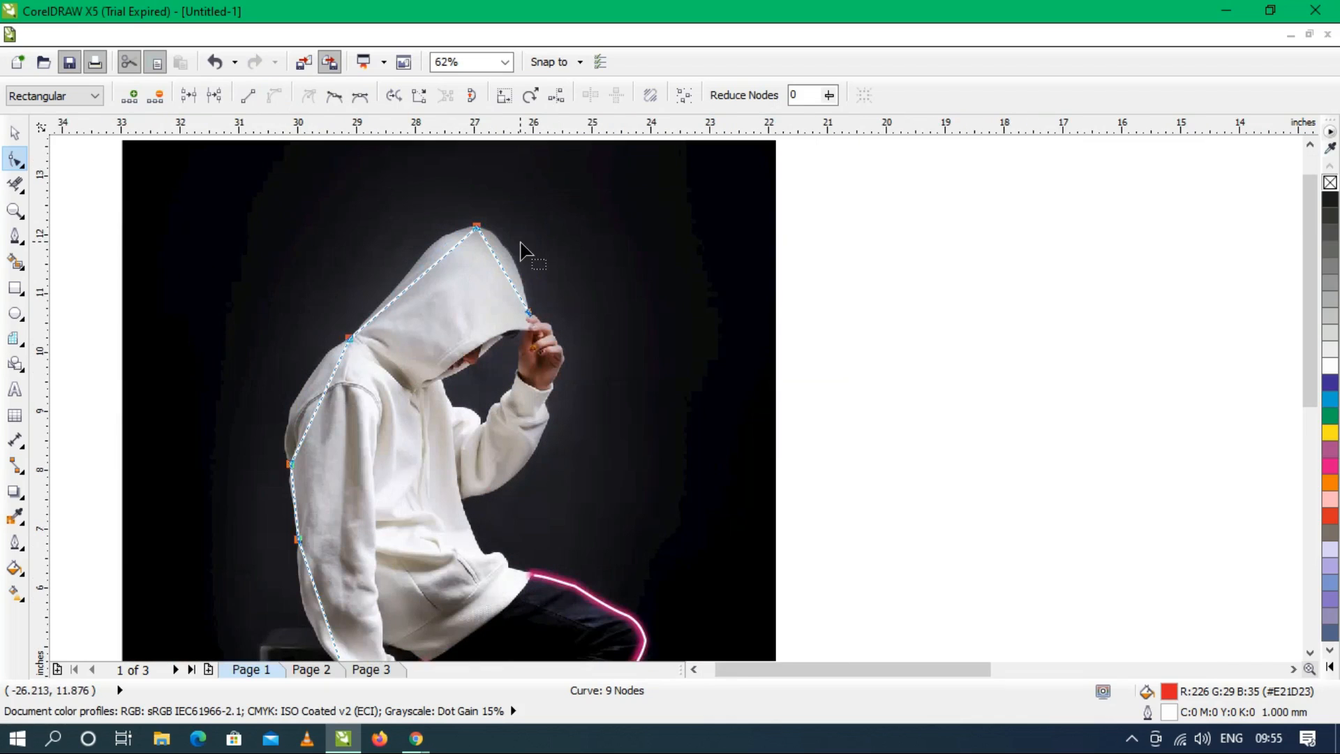
Bend the segments around the hood's front, peak and back and over the upper back to follow the hoodie's edge.
{"action": "left_click_drag", "start_coordinate": [499, 261], "coordinate": [500, 256]}
{"action": "mouse_move", "coordinate": [417, 277]}
{"action": "left_mouse_down"}
{"action": "mouse_move", "coordinate": [431, 242]}
{"action": "mouse_move", "coordinate": [433, 261]}
{"action": "mouse_move", "coordinate": [428, 247]}
{"action": "mouse_move", "coordinate": [398, 291]}
{"action": "left_mouse_up"}
{"action": "left_click", "coordinate": [349, 337]}
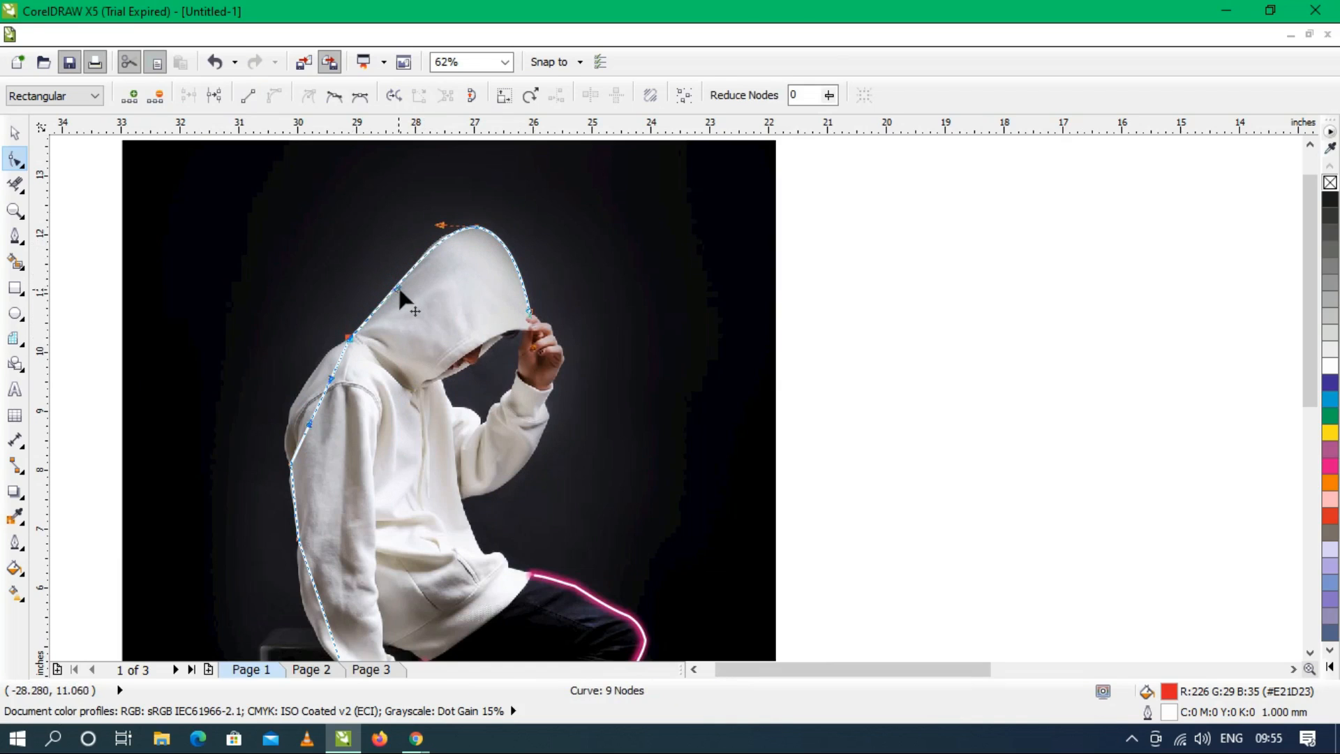
{"action": "left_click_drag", "start_coordinate": [441, 226], "coordinate": [439, 222]}
{"action": "left_click_drag", "start_coordinate": [324, 391], "coordinate": [298, 371]}
{"action": "left_click", "coordinate": [351, 340]}
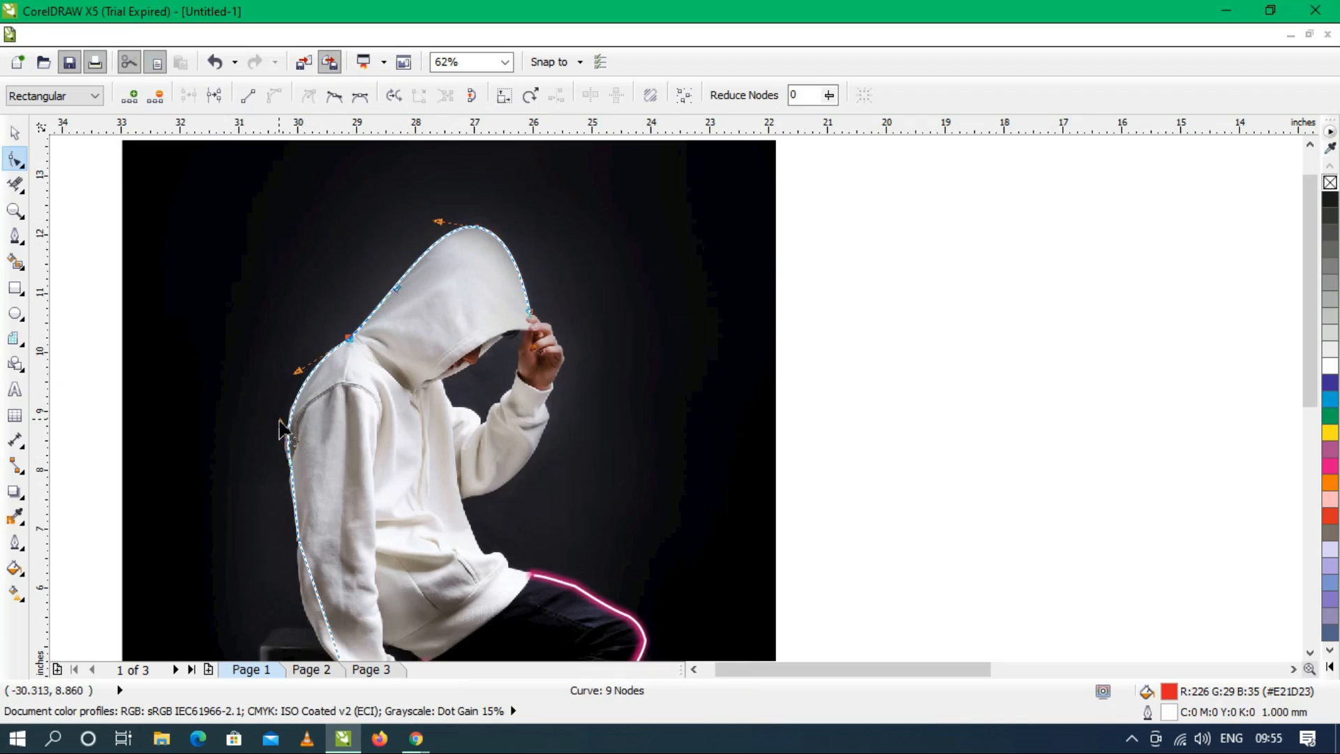
Shape the outline at the mid-back node and bend the lower sleeve and cuff segments to match the arm's contour.
{"action": "left_click", "coordinate": [291, 458]}
{"action": "left_click", "coordinate": [288, 461]}
{"action": "left_click_drag", "start_coordinate": [283, 429], "coordinate": [278, 433]}
{"action": "scroll", "coordinate": [327, 294], "scroll_direction": "down", "scroll_amount": 1}
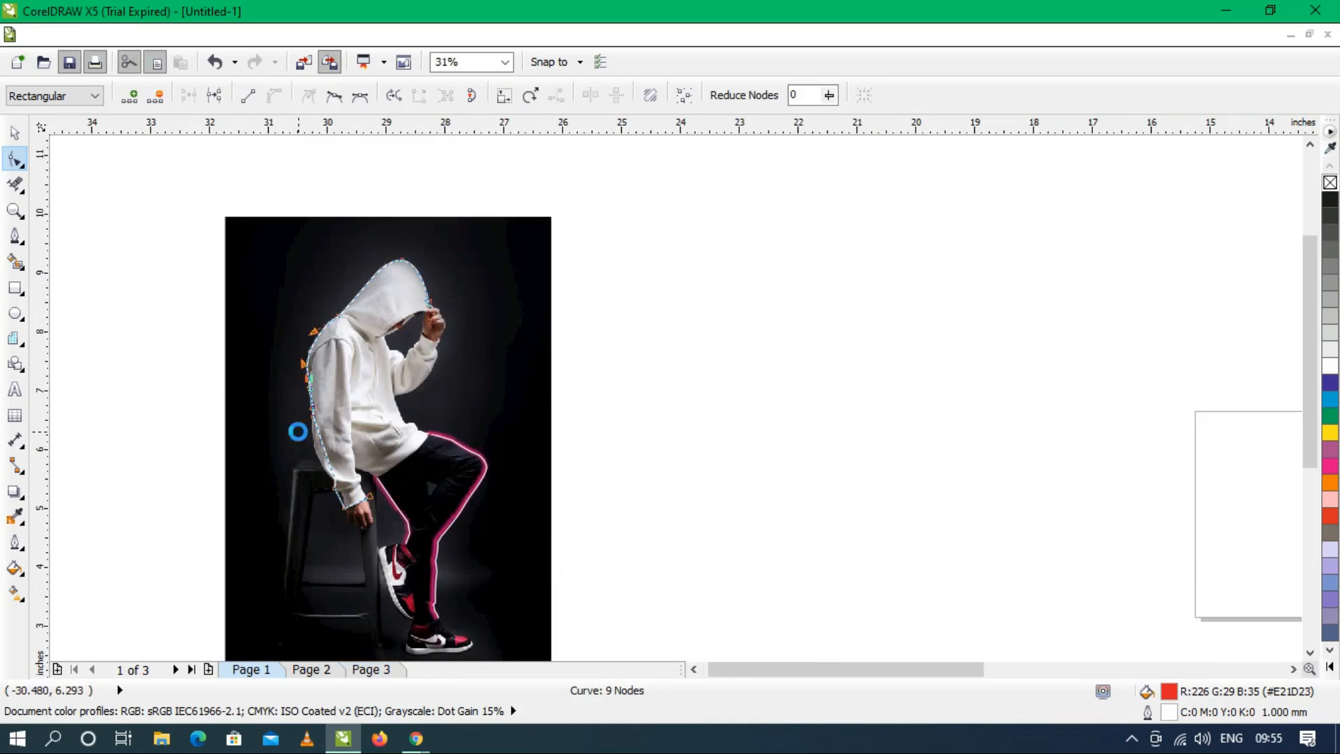
{"action": "scroll", "coordinate": [300, 434], "scroll_direction": "up", "scroll_amount": 1}
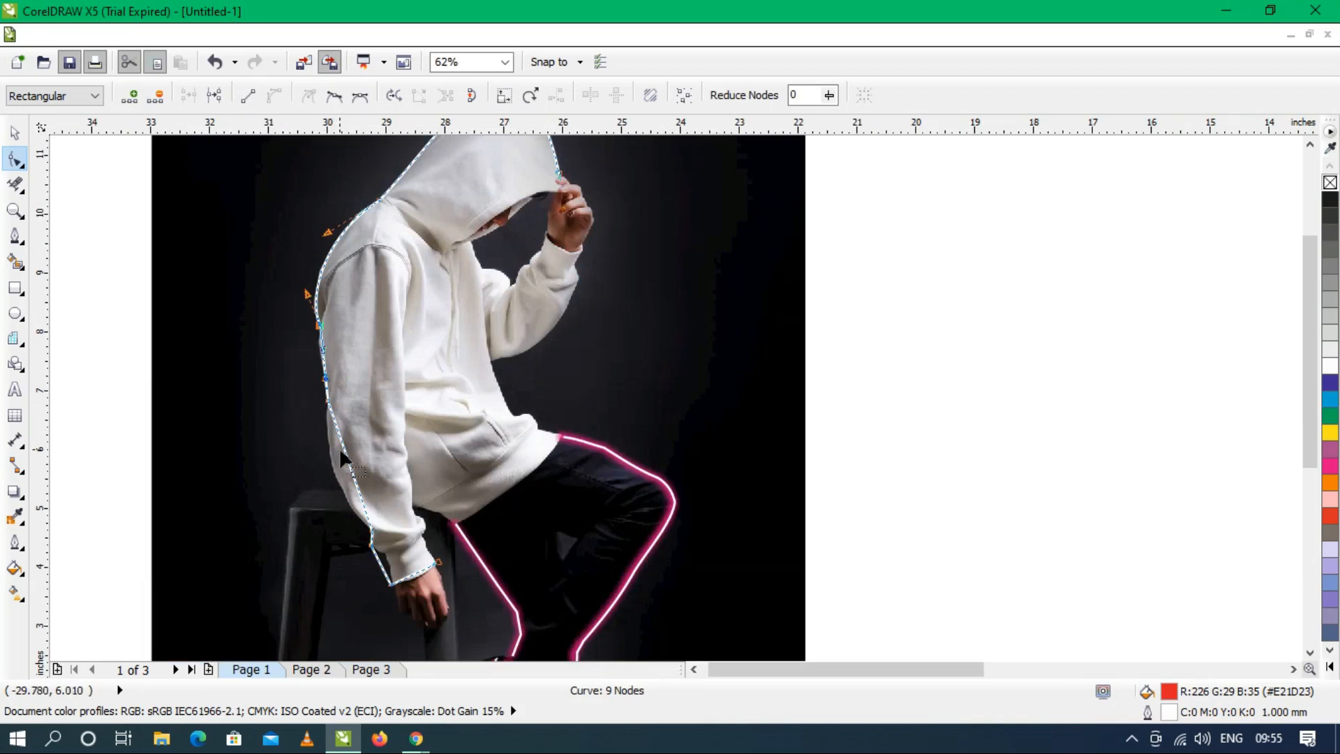
{"action": "left_click_drag", "start_coordinate": [347, 461], "coordinate": [335, 478]}
{"action": "left_click_drag", "start_coordinate": [381, 572], "coordinate": [418, 586]}
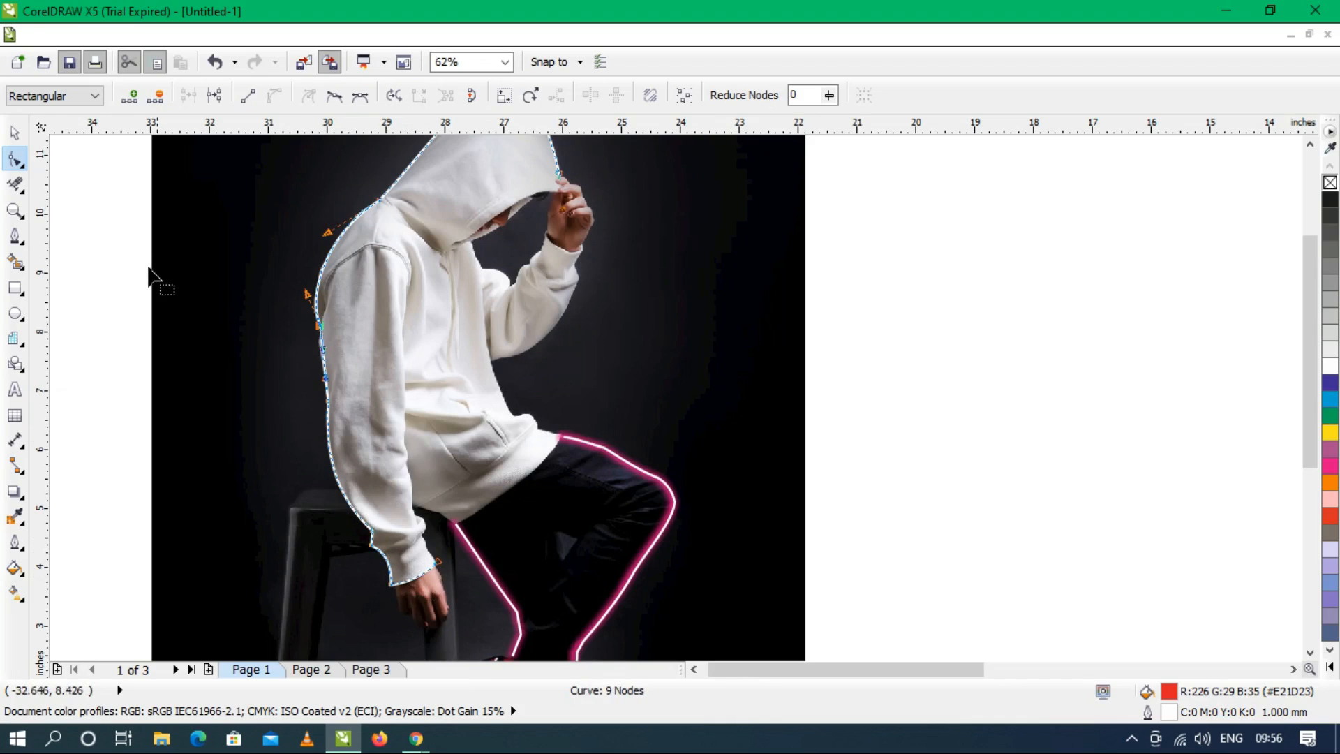
Add a drop shadow to the sleeve-and-hood curve, running straight down from the hood to the lowered hand.
{"action": "left_click", "coordinate": [16, 138]}
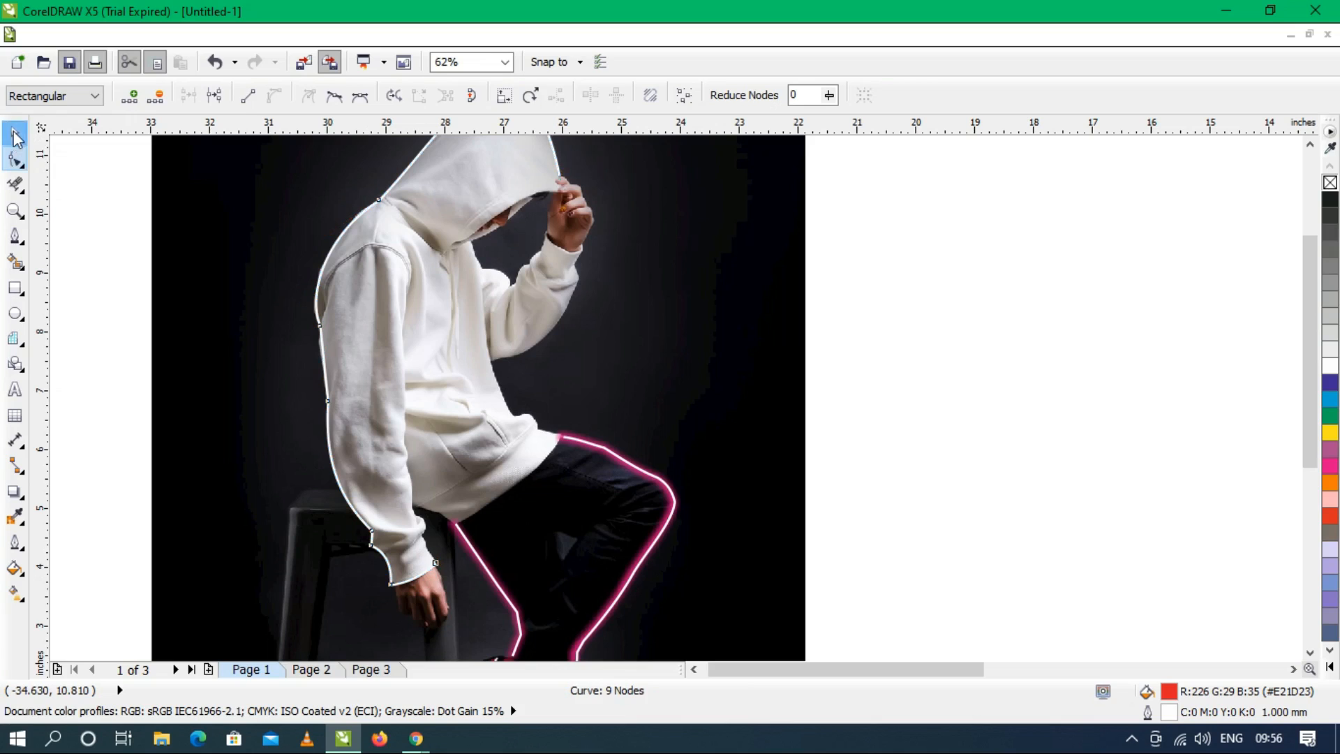
{"action": "left_click", "coordinate": [15, 517]}
{"action": "left_click", "coordinate": [14, 491]}
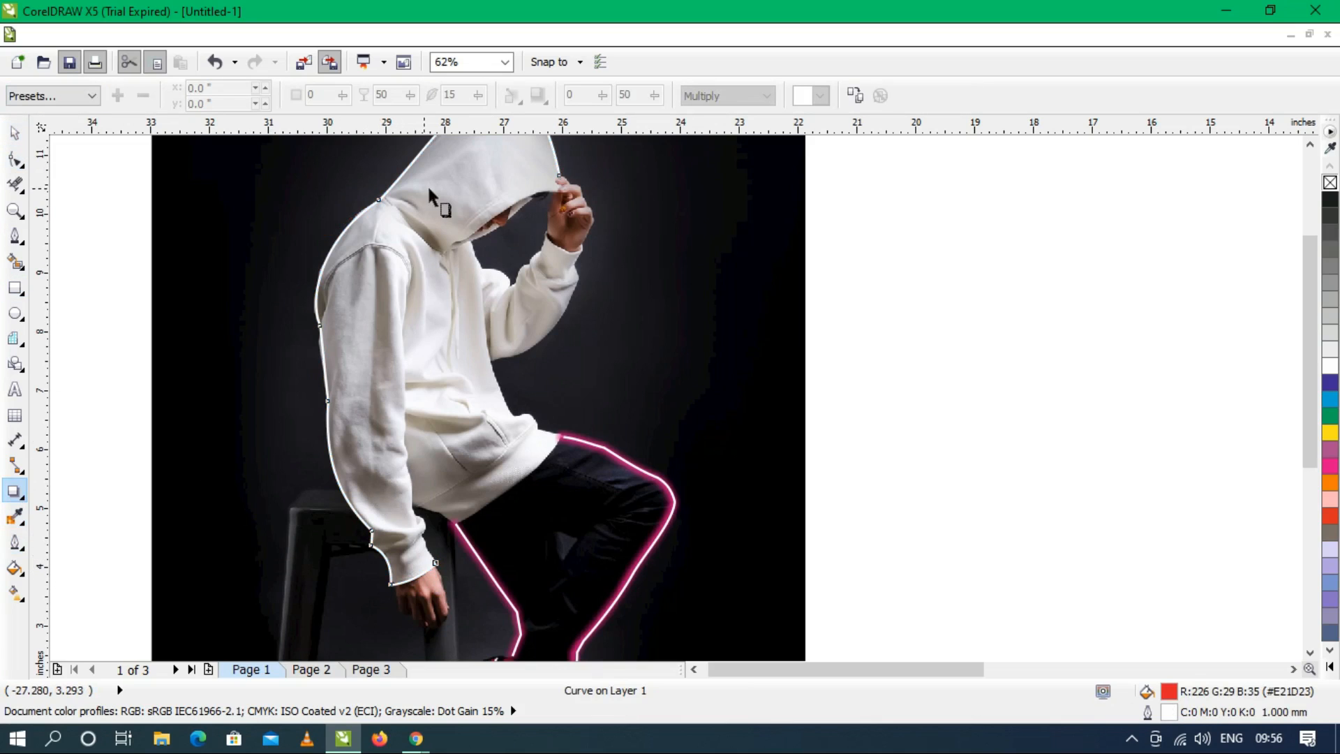
{"action": "scroll", "coordinate": [391, 282], "scroll_direction": "down", "scroll_amount": 1}
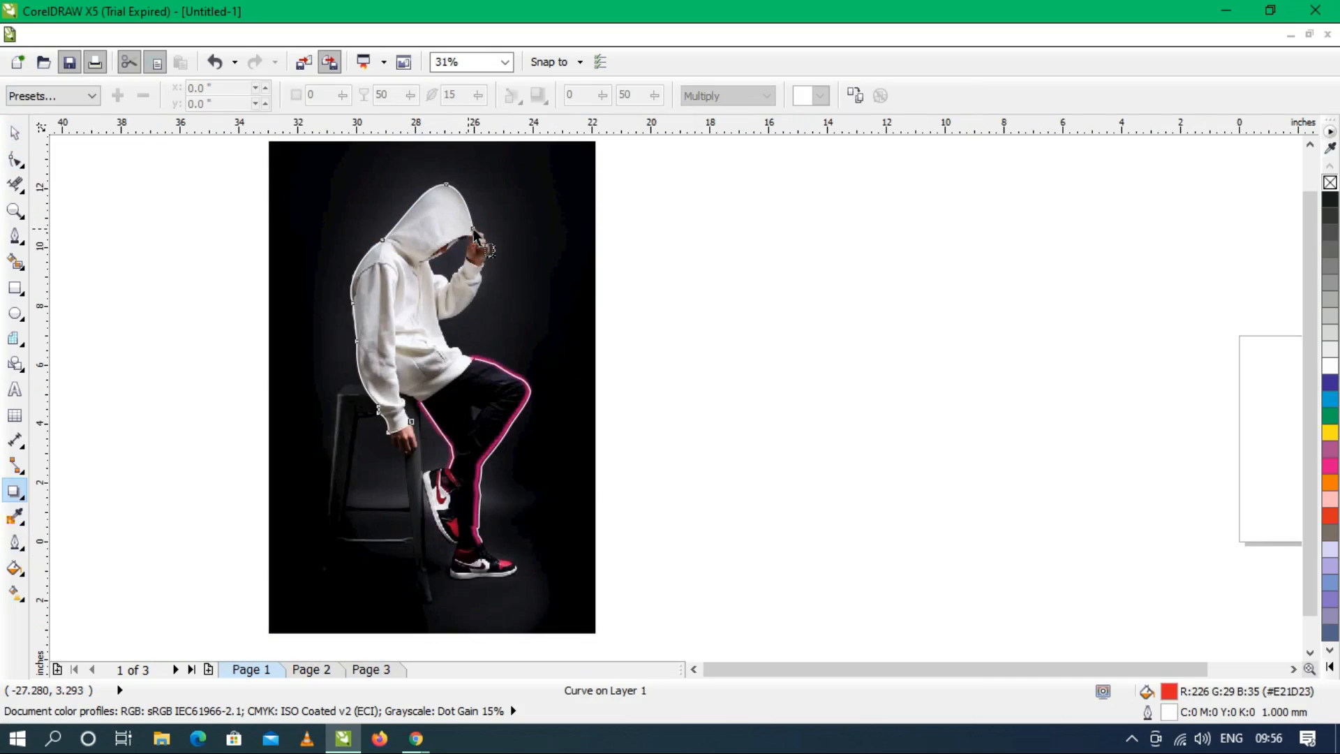
{"action": "left_click_drag", "start_coordinate": [411, 183], "coordinate": [418, 437]}
Set the drop shadow's blend mode to Normal, its colour to pink and its feathering direction to Outside.
{"action": "left_click", "coordinate": [766, 97]}
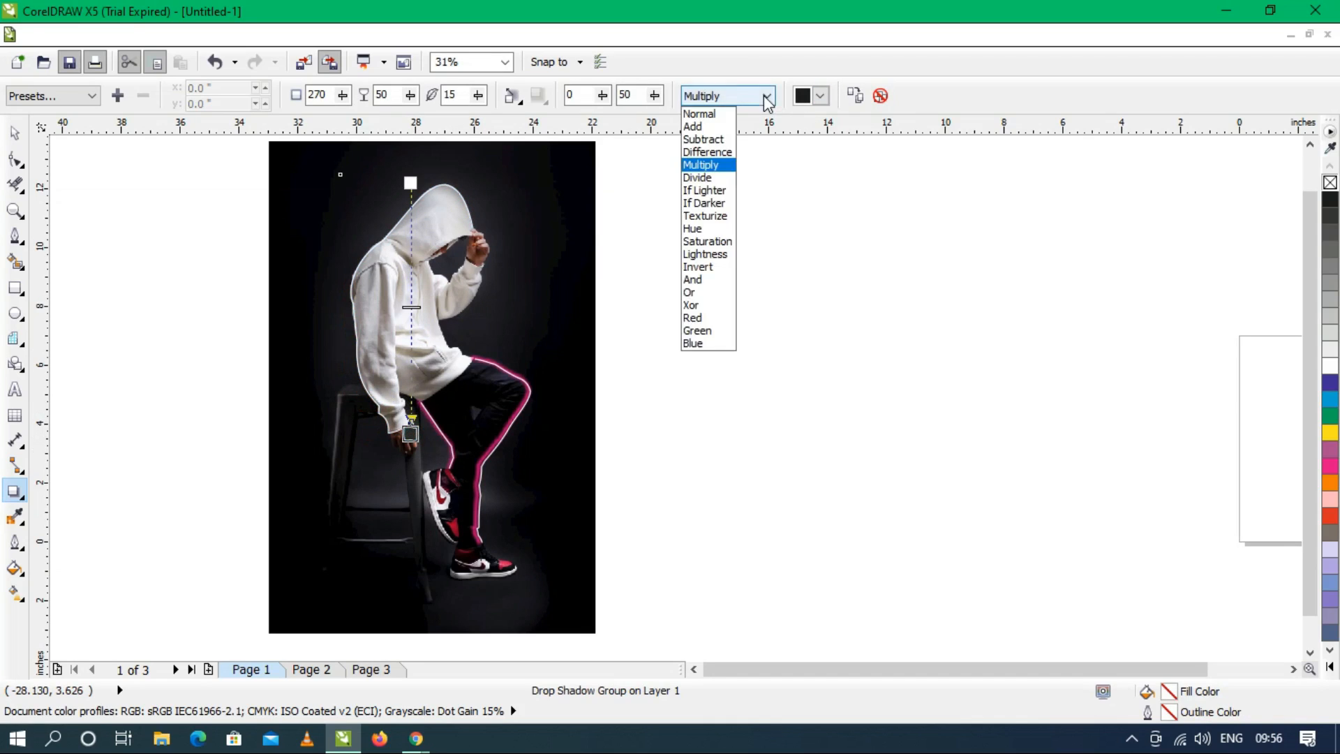
{"action": "left_click", "coordinate": [706, 114]}
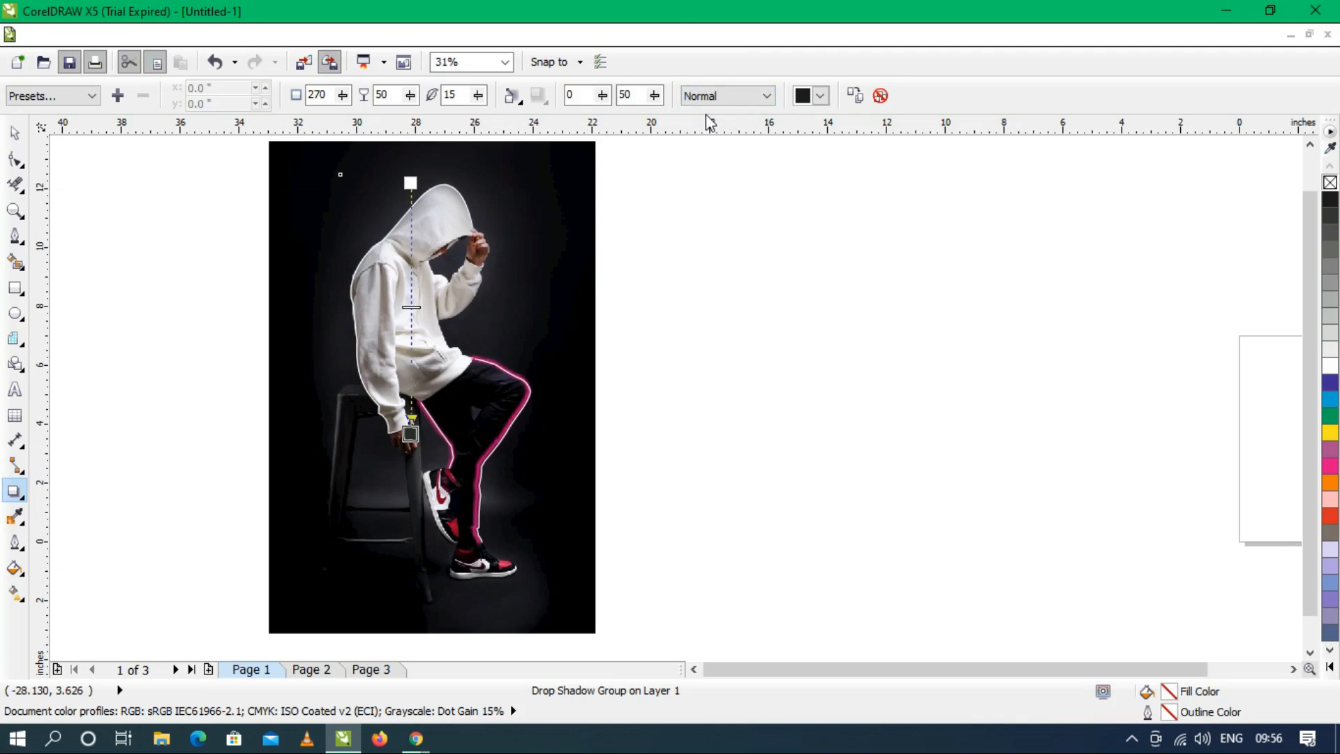
{"action": "left_click", "coordinate": [819, 97]}
{"action": "left_click", "coordinate": [819, 167]}
{"action": "left_click", "coordinate": [521, 102]}
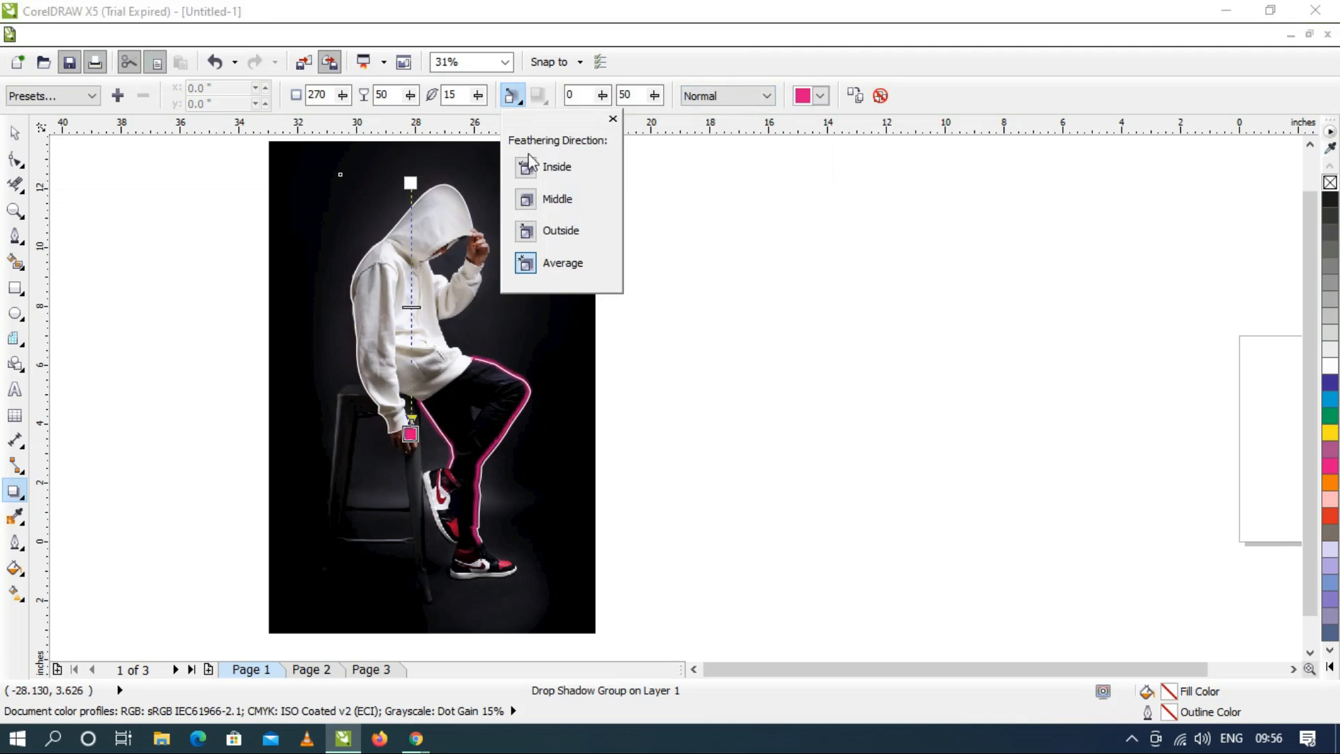
{"action": "left_click", "coordinate": [529, 232]}
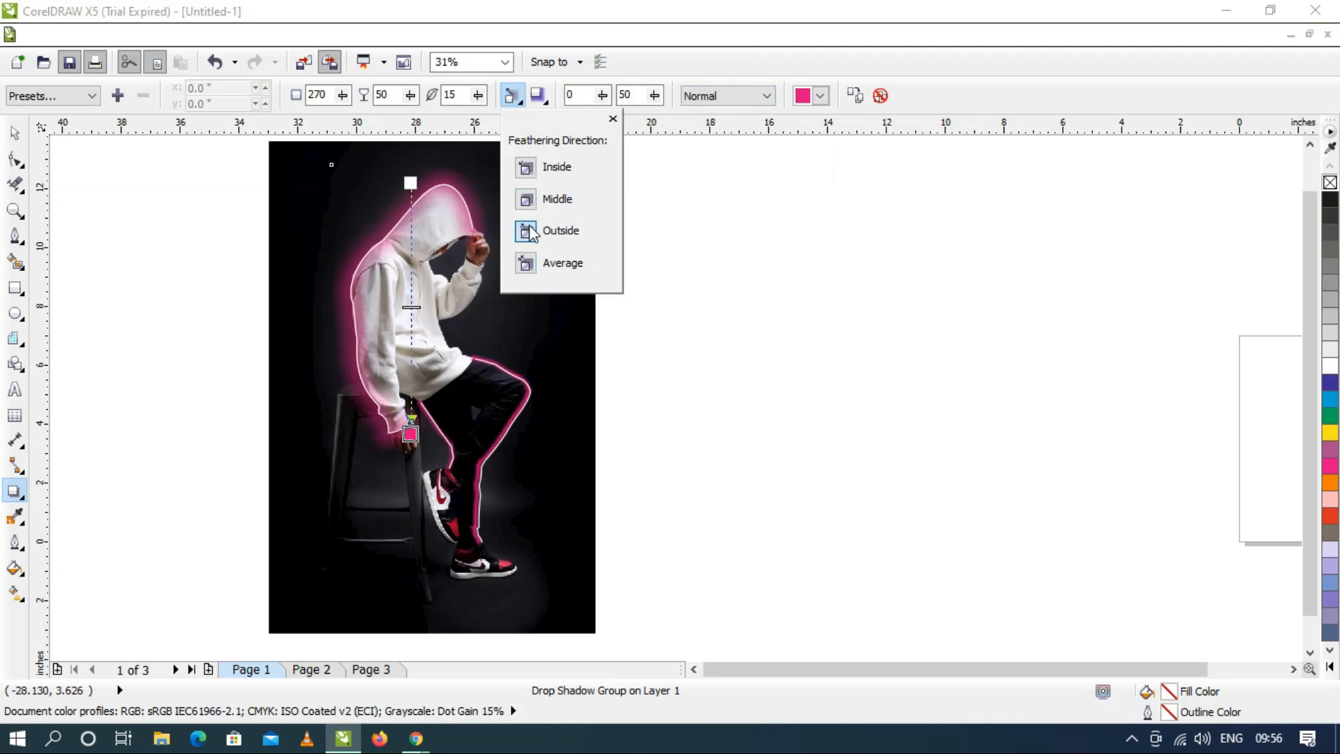
Raise the hoodie glow's opacity to 71, reduce its feathering to 6, and deselect it.
{"action": "left_click", "coordinate": [411, 320]}
{"action": "left_click_drag", "start_coordinate": [412, 308], "coordinate": [411, 358]}
{"action": "left_click", "coordinate": [479, 94]}
{"action": "left_click_drag", "start_coordinate": [480, 94], "coordinate": [469, 100]}
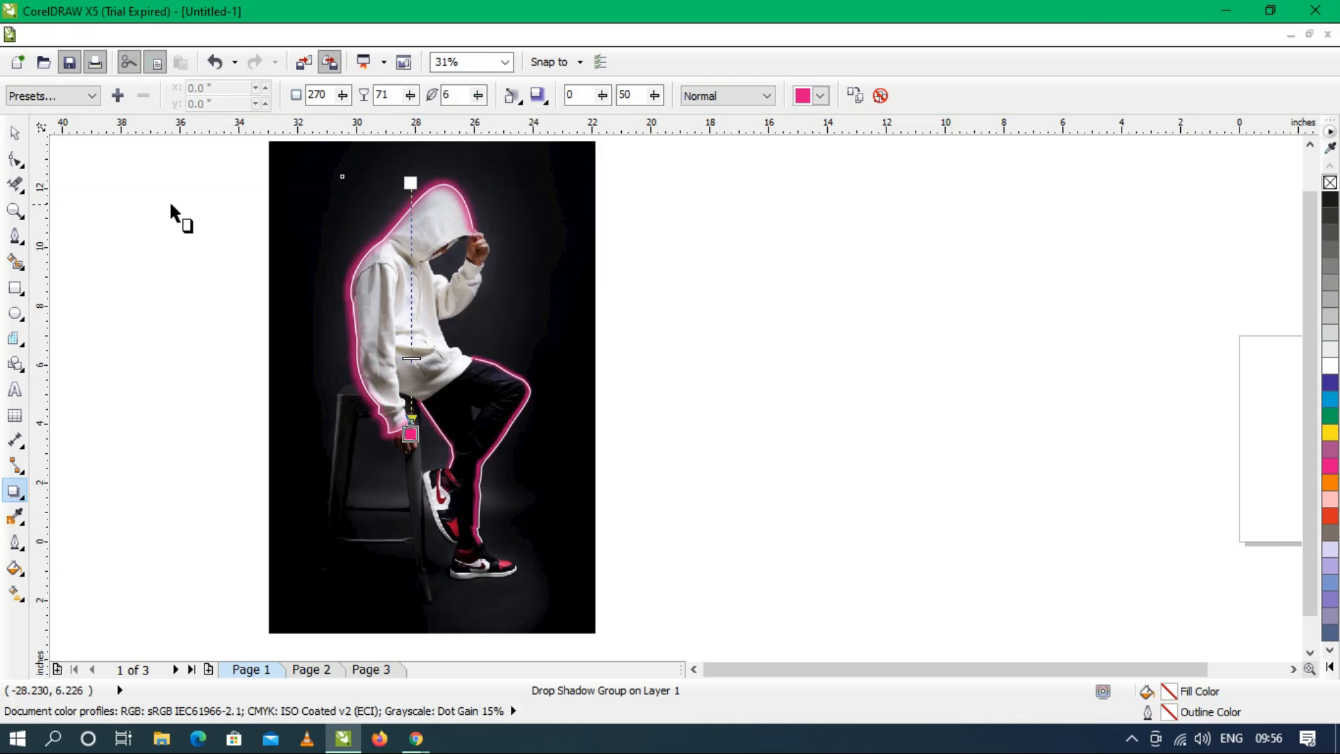
{"action": "left_click", "coordinate": [14, 133]}
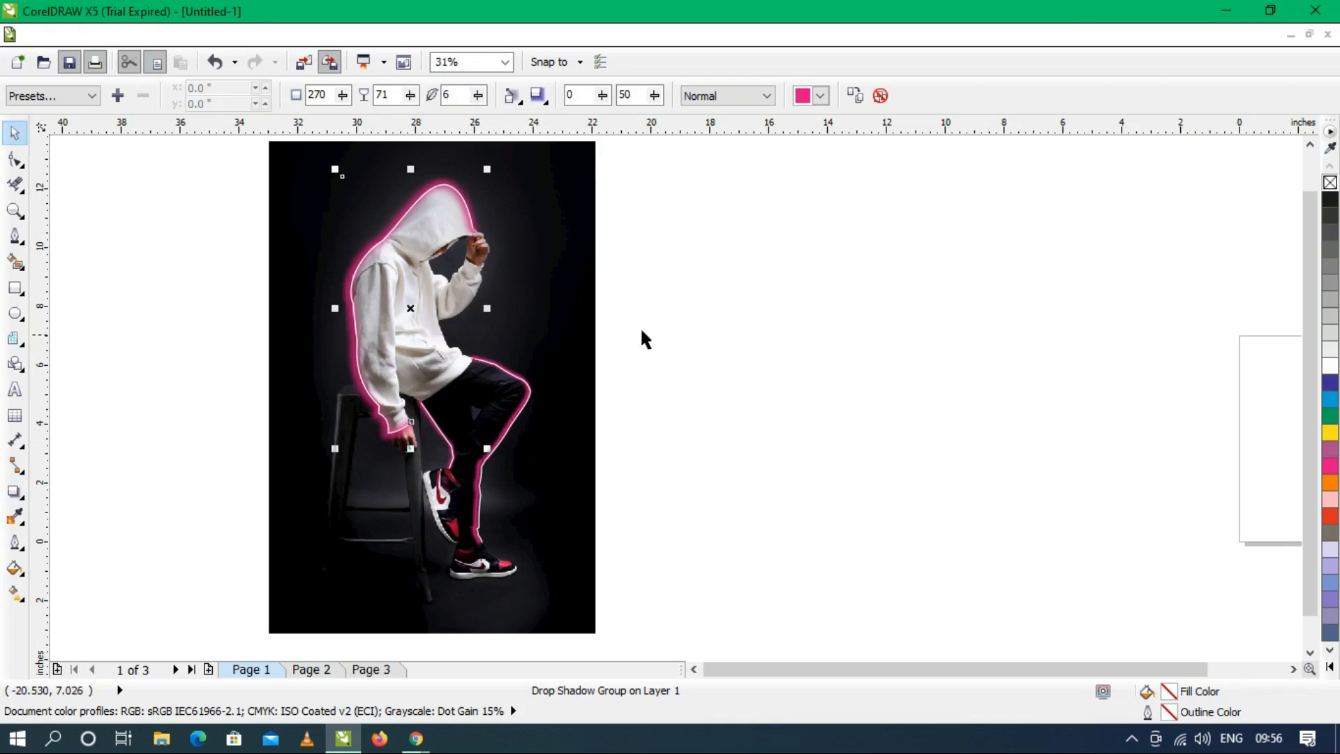
{"action": "left_click", "coordinate": [671, 282]}
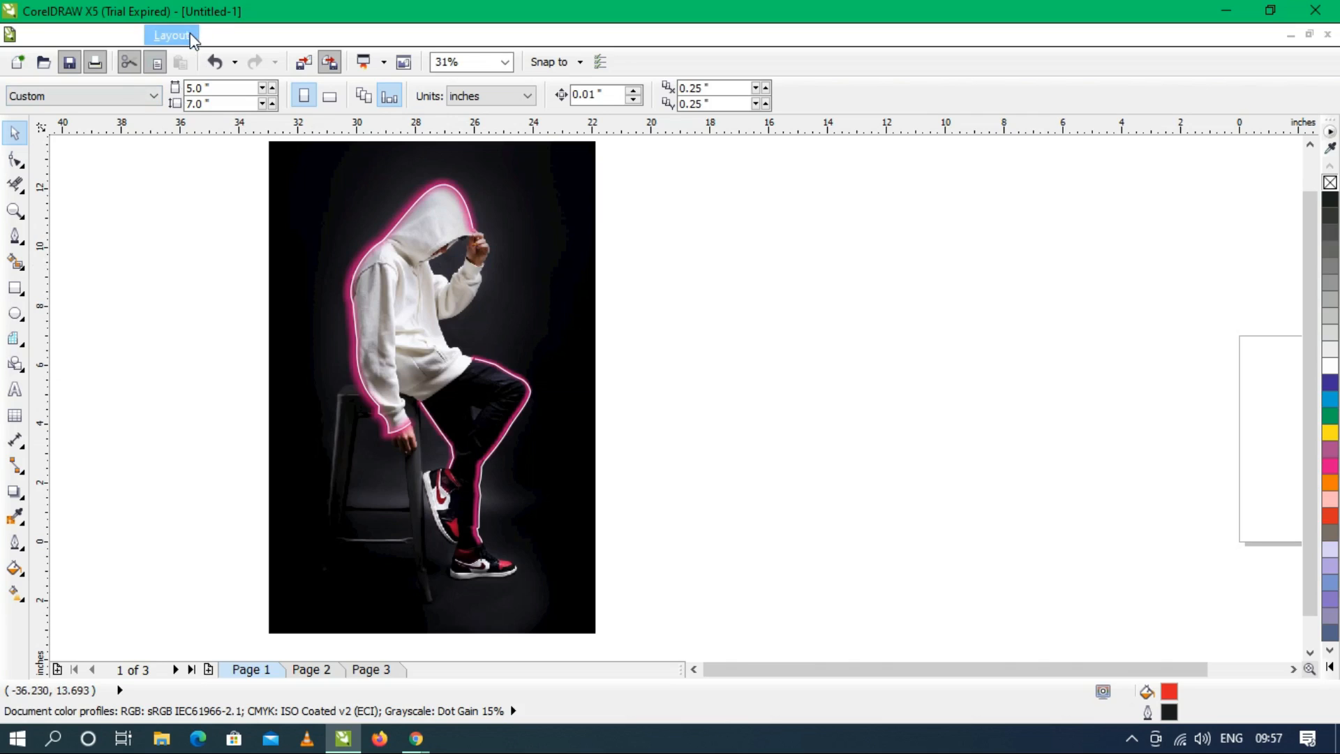
Centre the whole photo in view and examine the neon outlines in a full-screen preview.
{"action": "left_click", "coordinate": [189, 36]}
{"action": "left_click", "coordinate": [670, 318]}
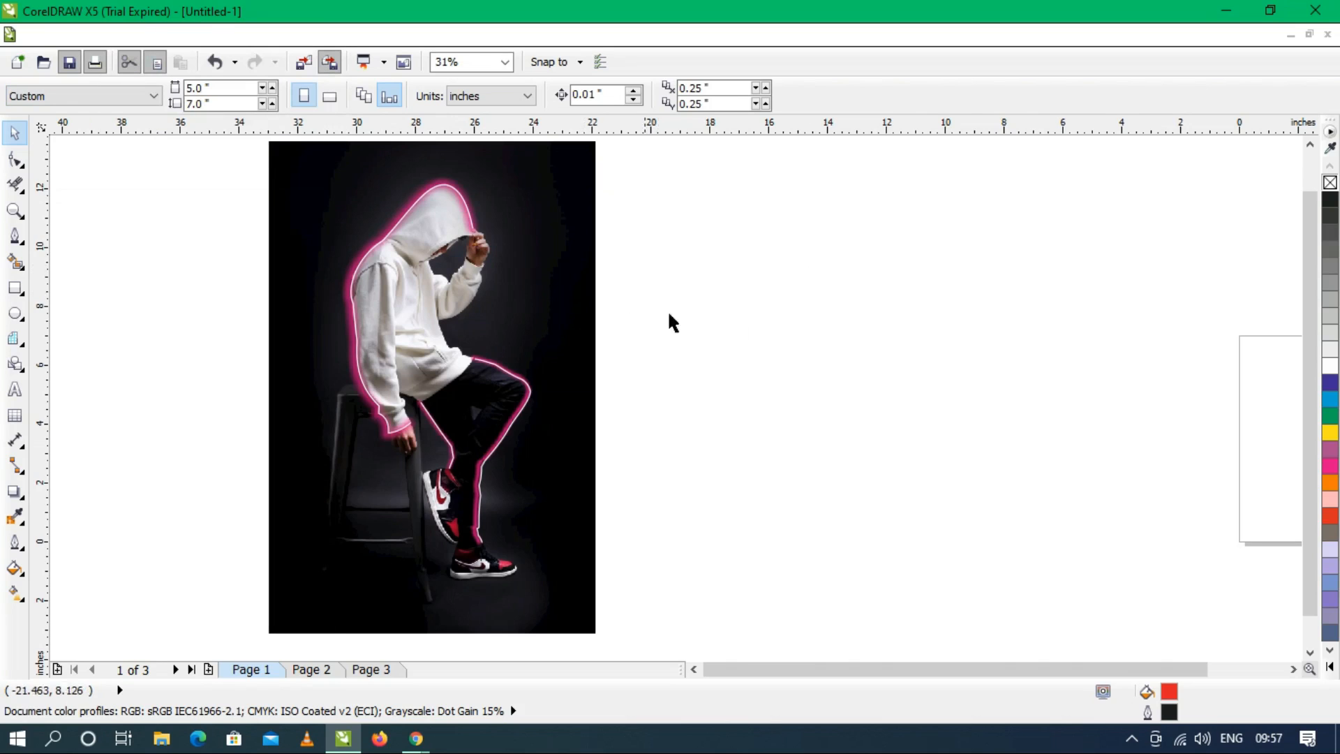
{"action": "scroll", "coordinate": [772, 302], "scroll_direction": "down", "scroll_amount": 2}
{"action": "scroll", "coordinate": [599, 208], "scroll_direction": "up", "scroll_amount": 2}
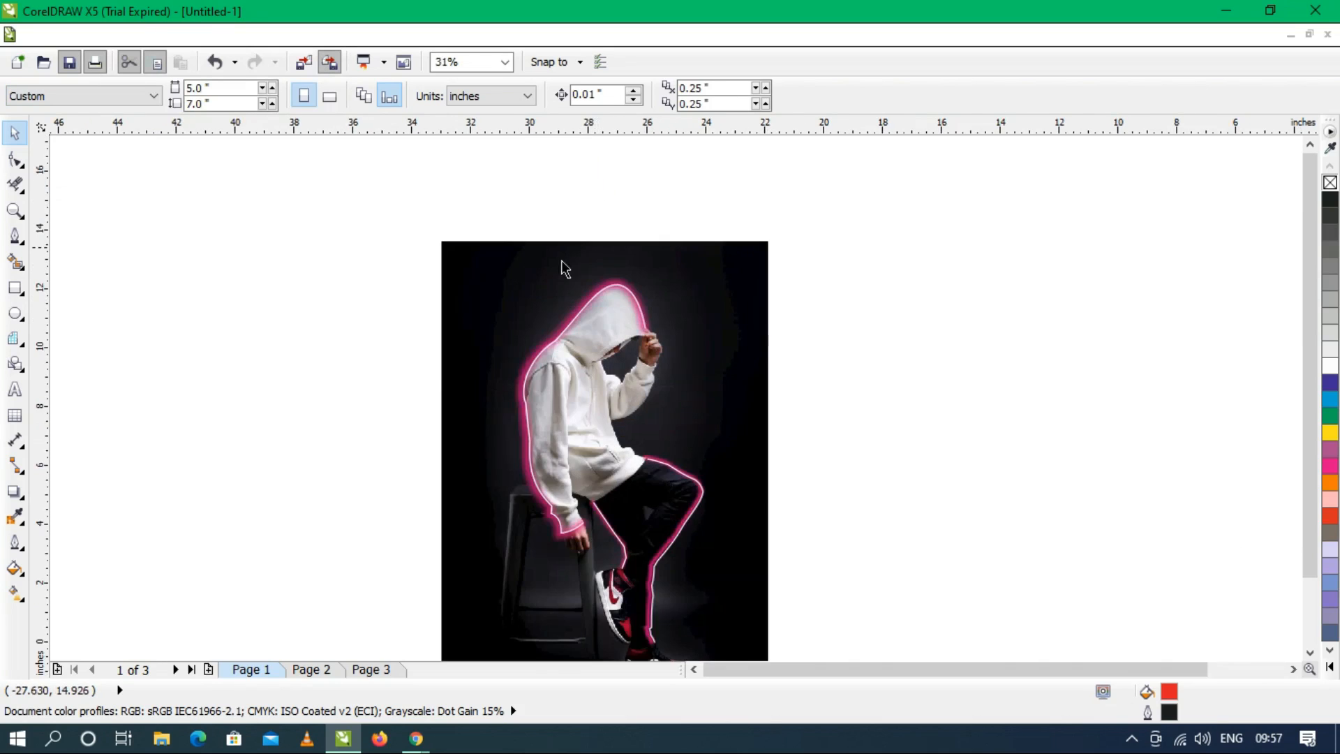
{"action": "left_click_drag", "start_coordinate": [1310, 364], "coordinate": [1313, 405]}
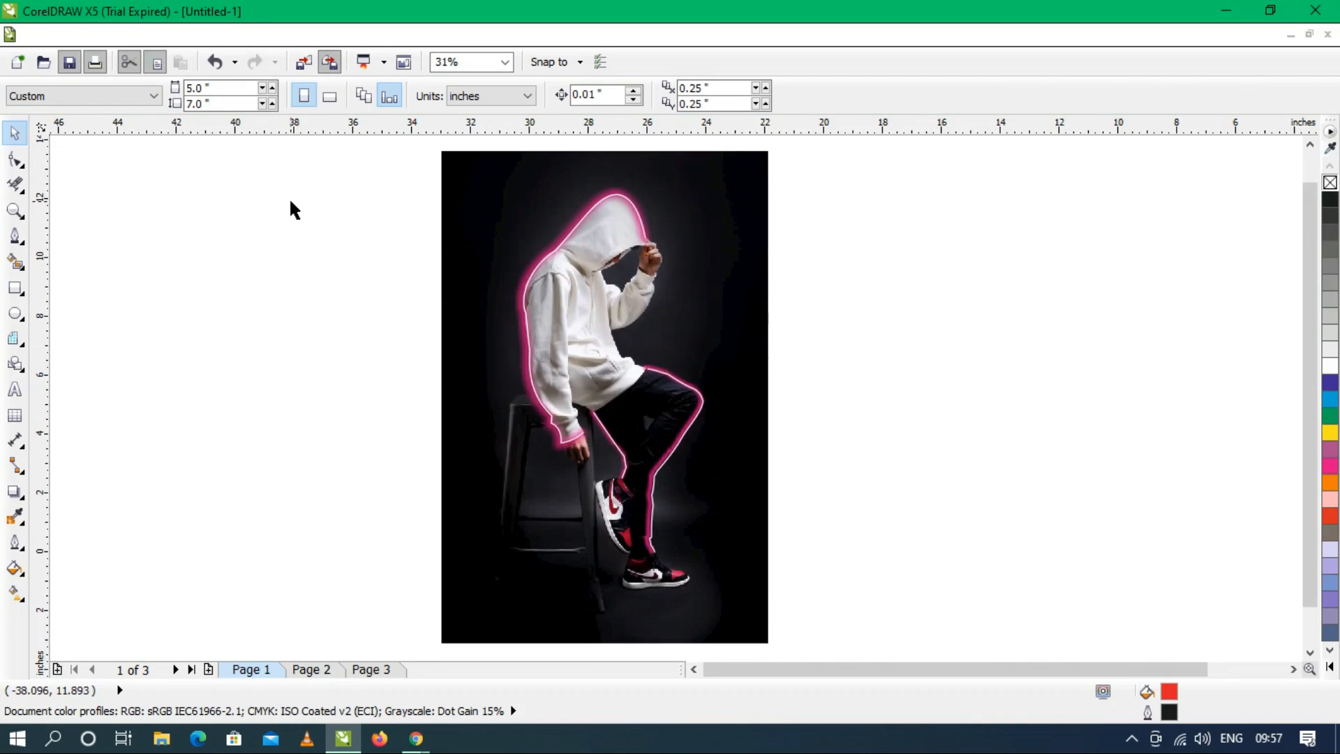
{"action": "left_click", "coordinate": [130, 39]}
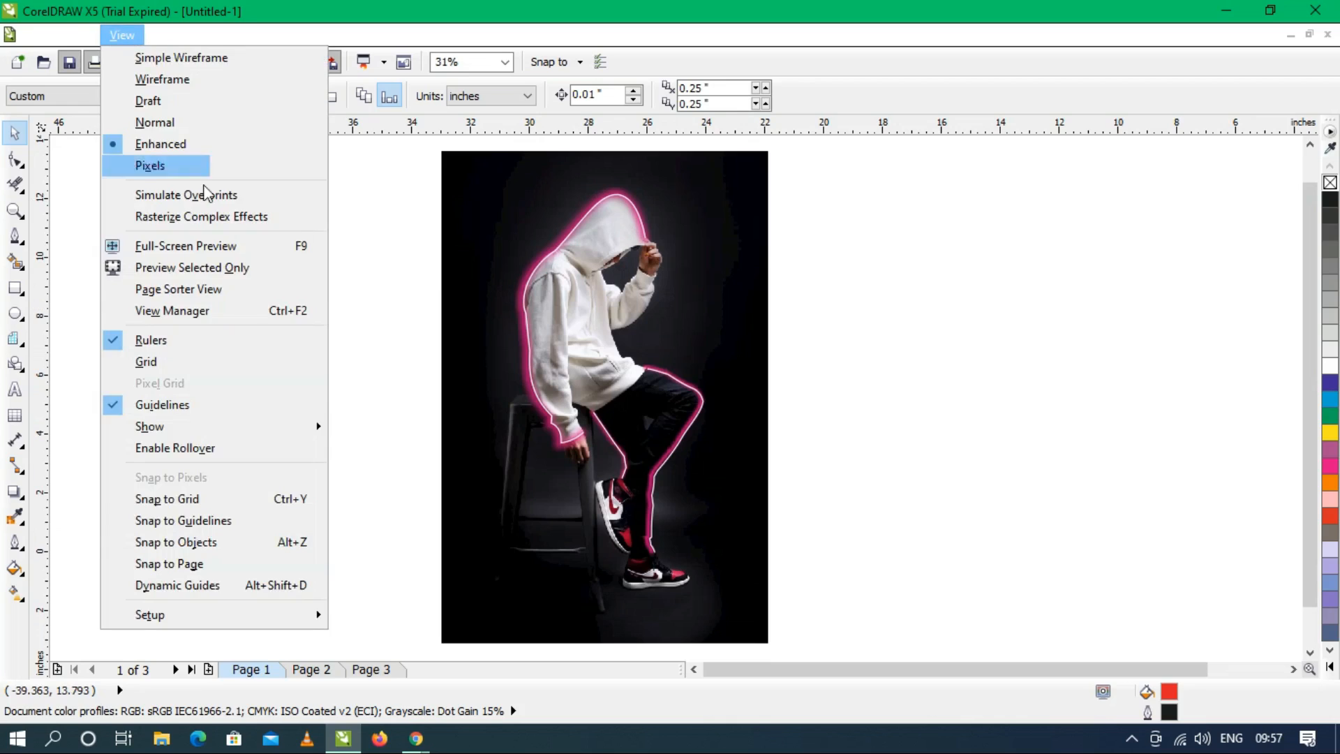
{"action": "left_click", "coordinate": [181, 247]}
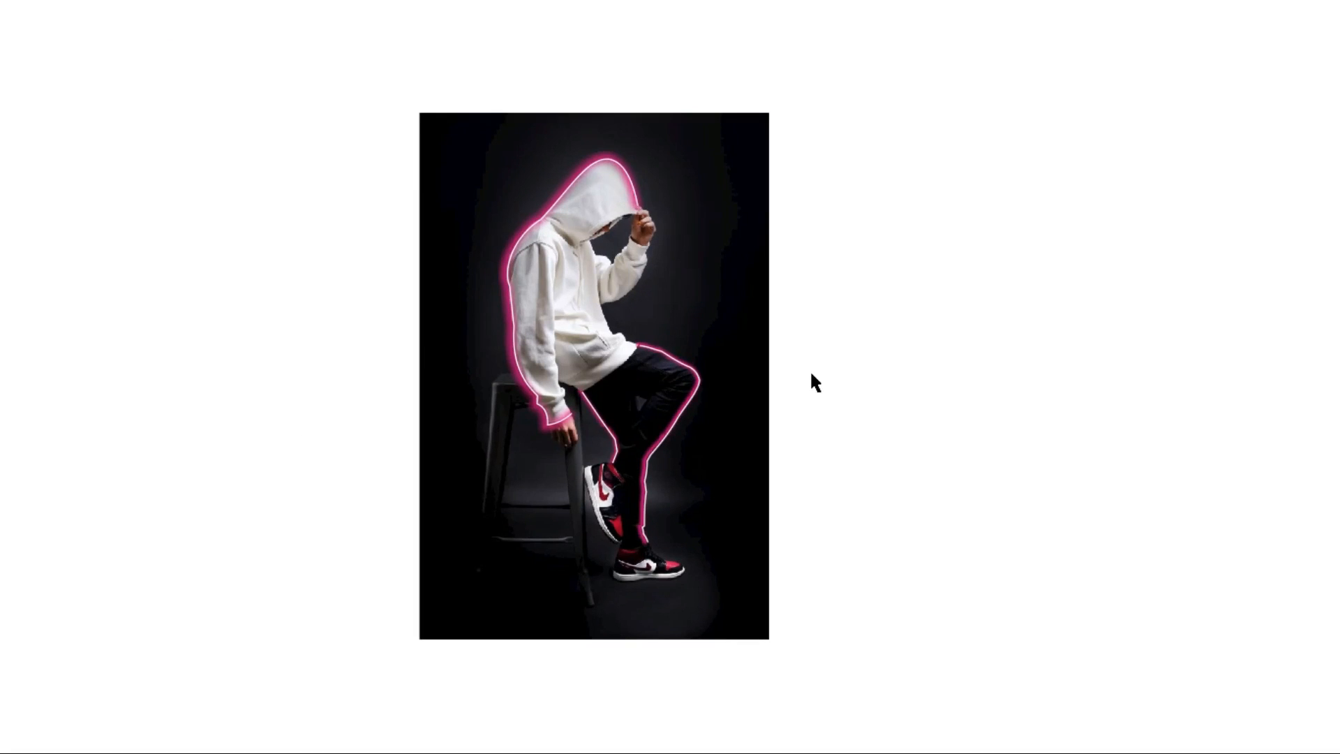